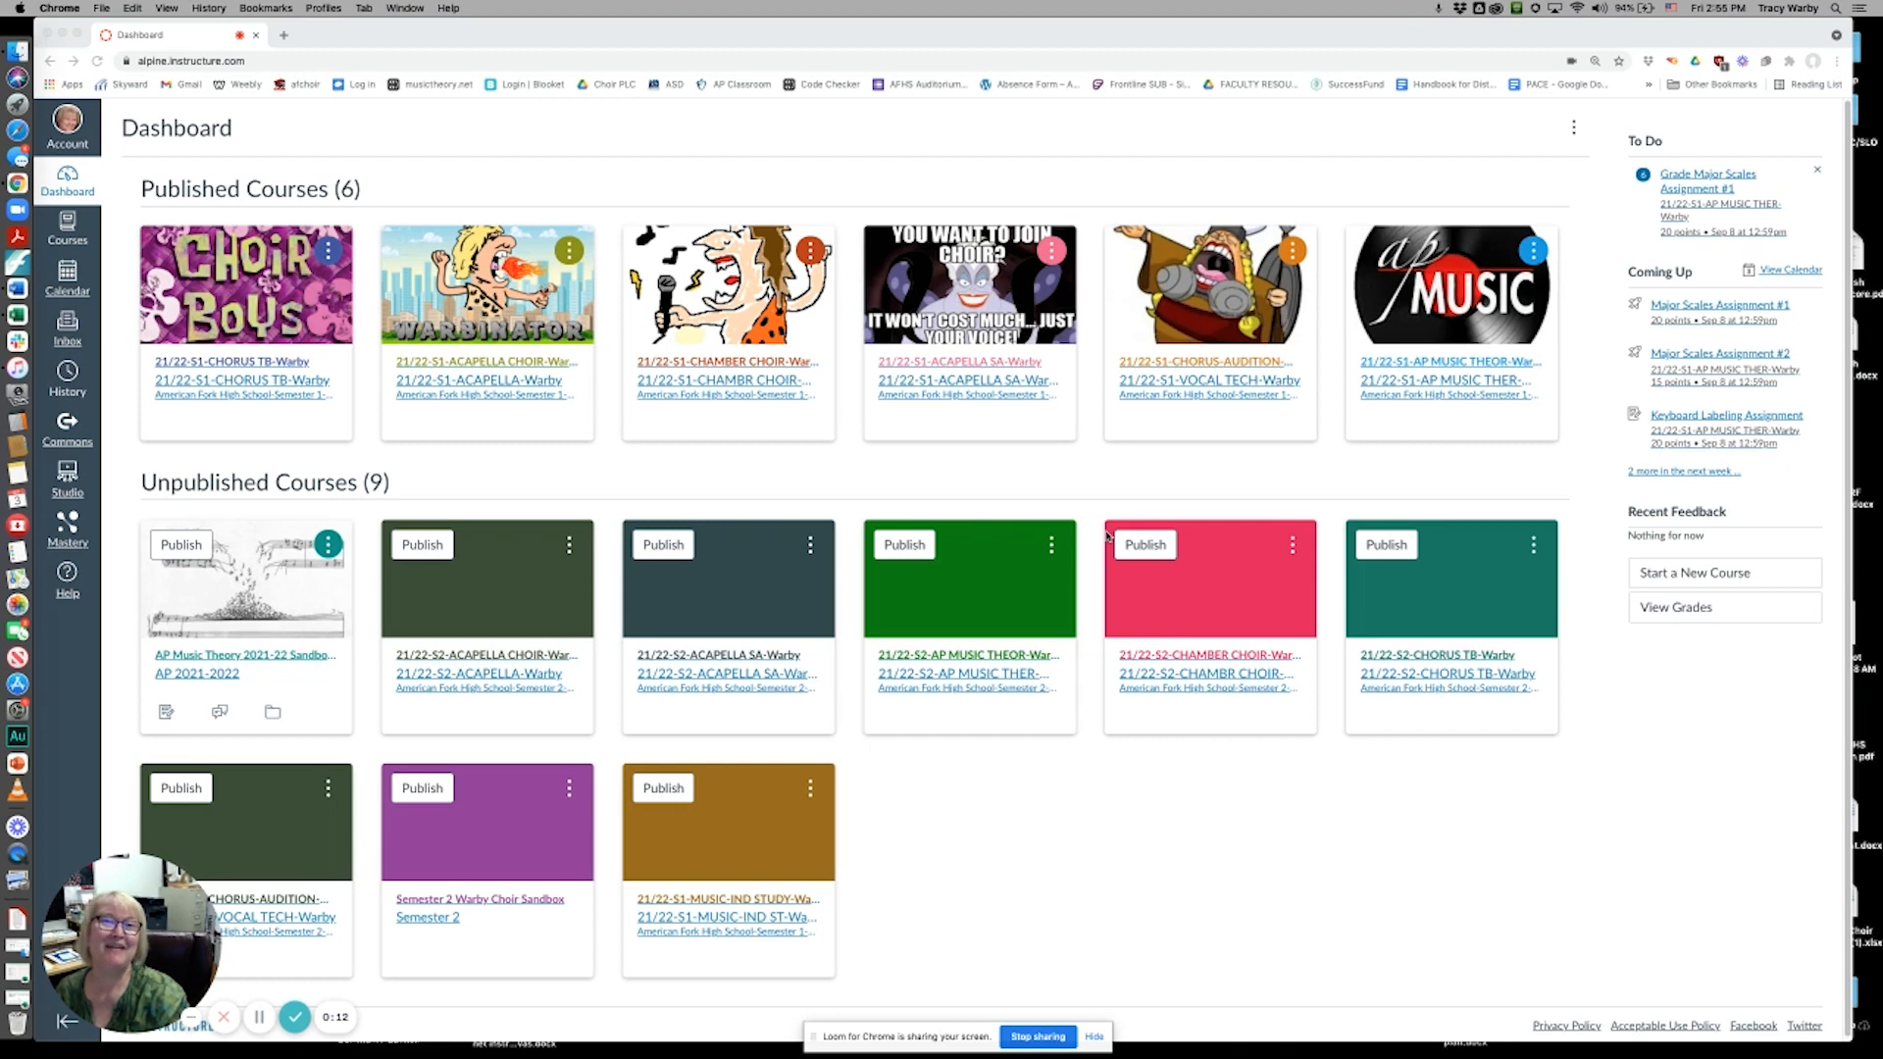
# Open the 21/22-S1 AP Music Theory course and start creating a new assignment.
pyautogui.click(1453, 366)
pyautogui.click(1454, 360)
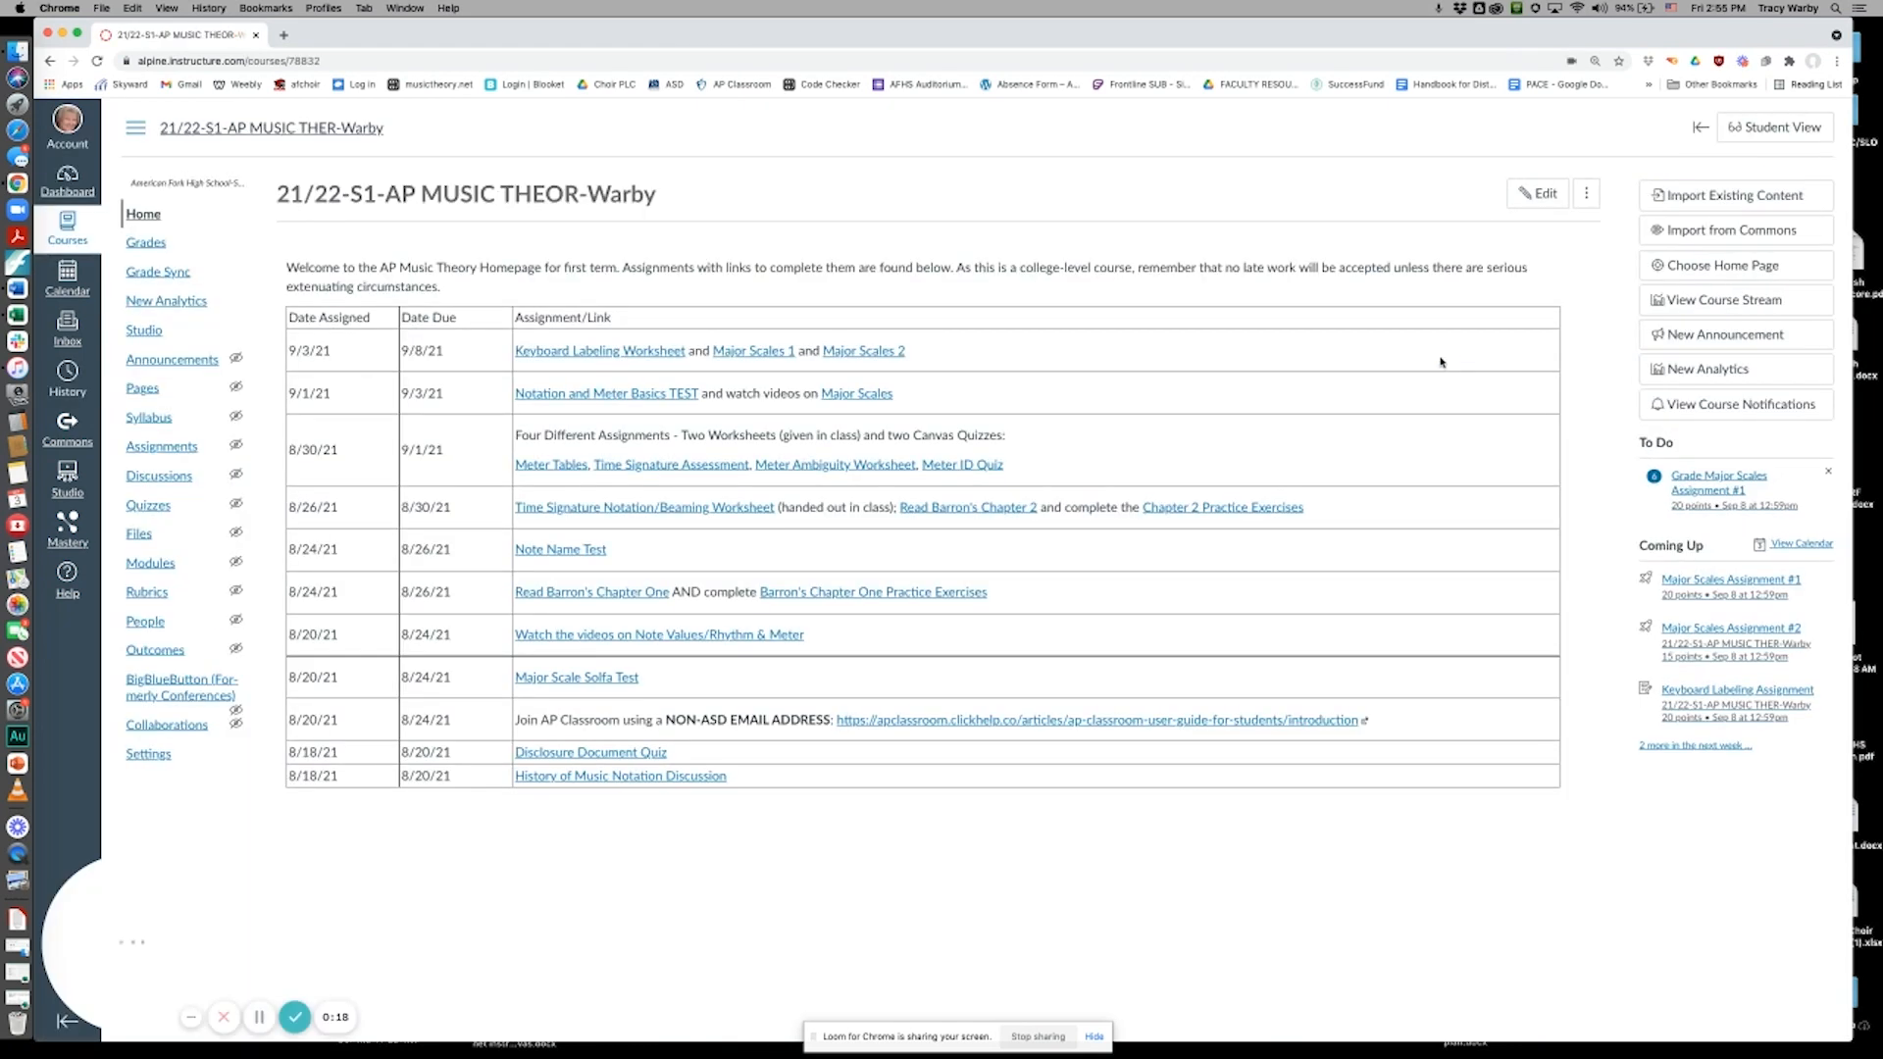
pyautogui.click(162, 447)
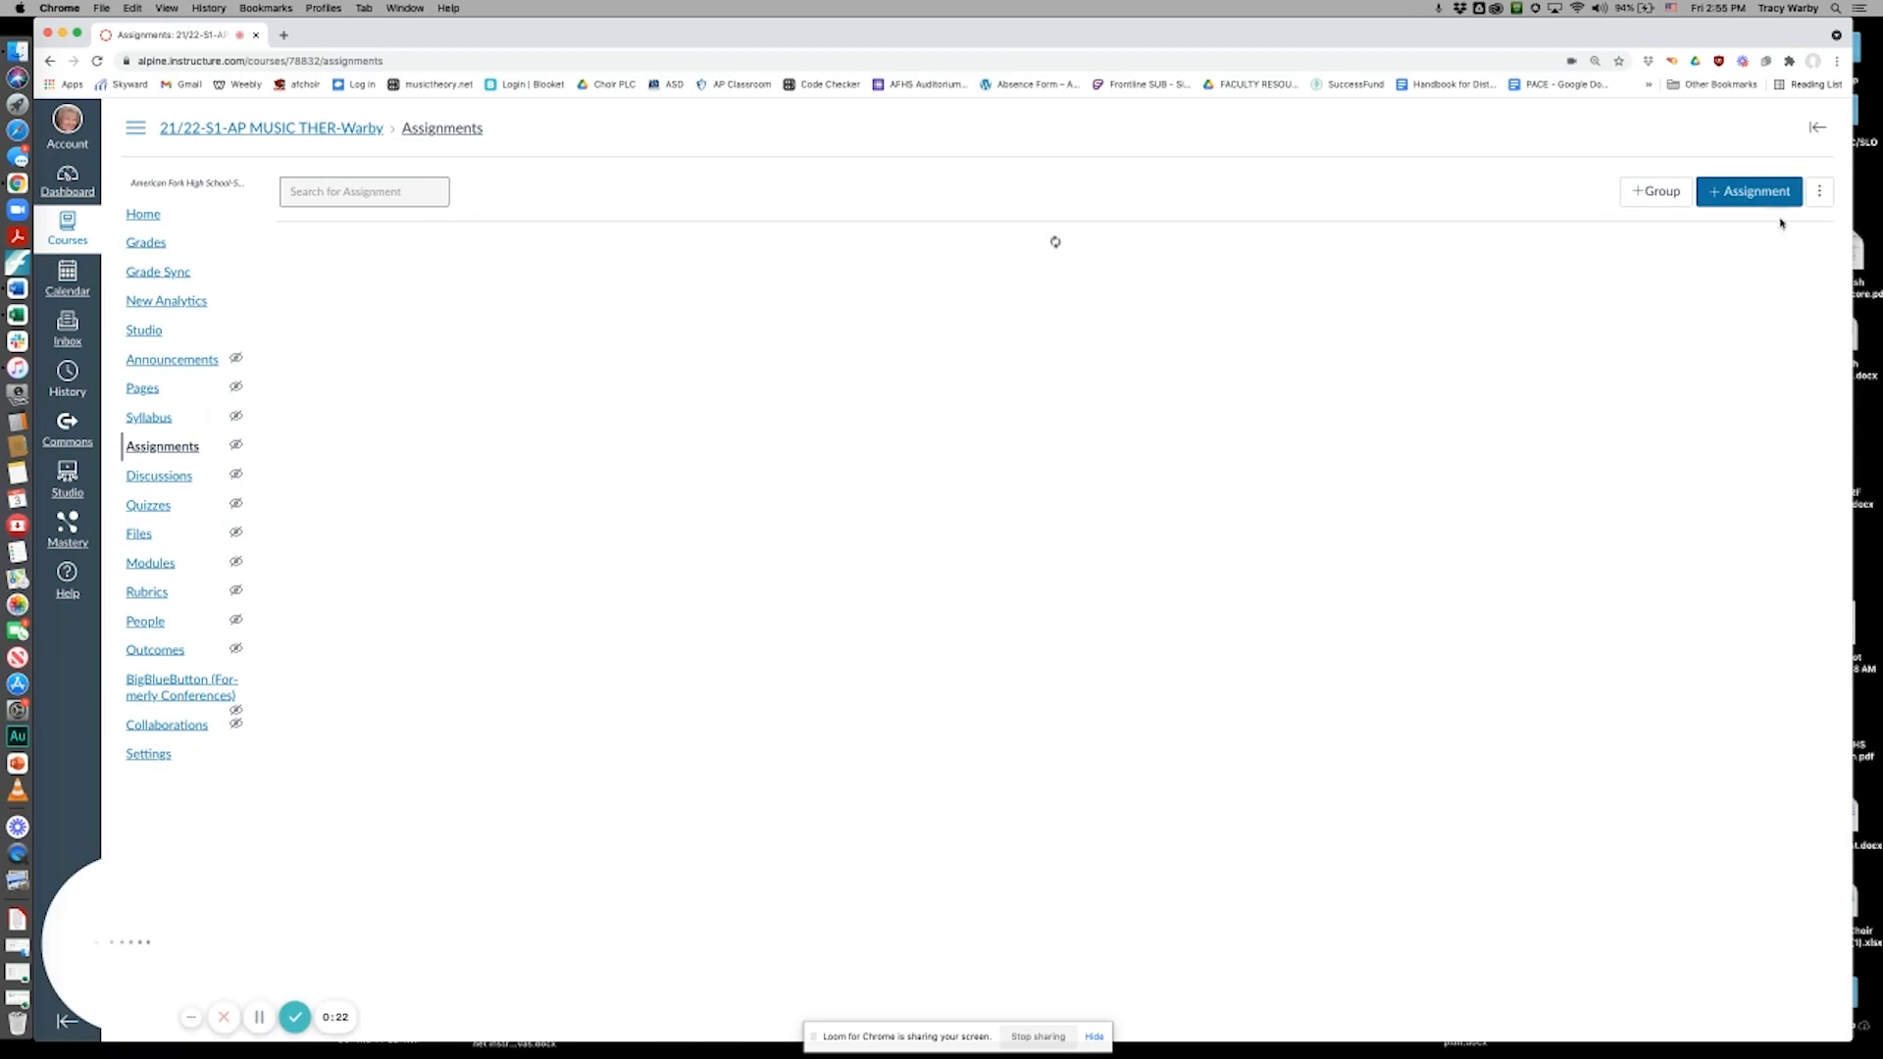
pyautogui.click(1760, 191)
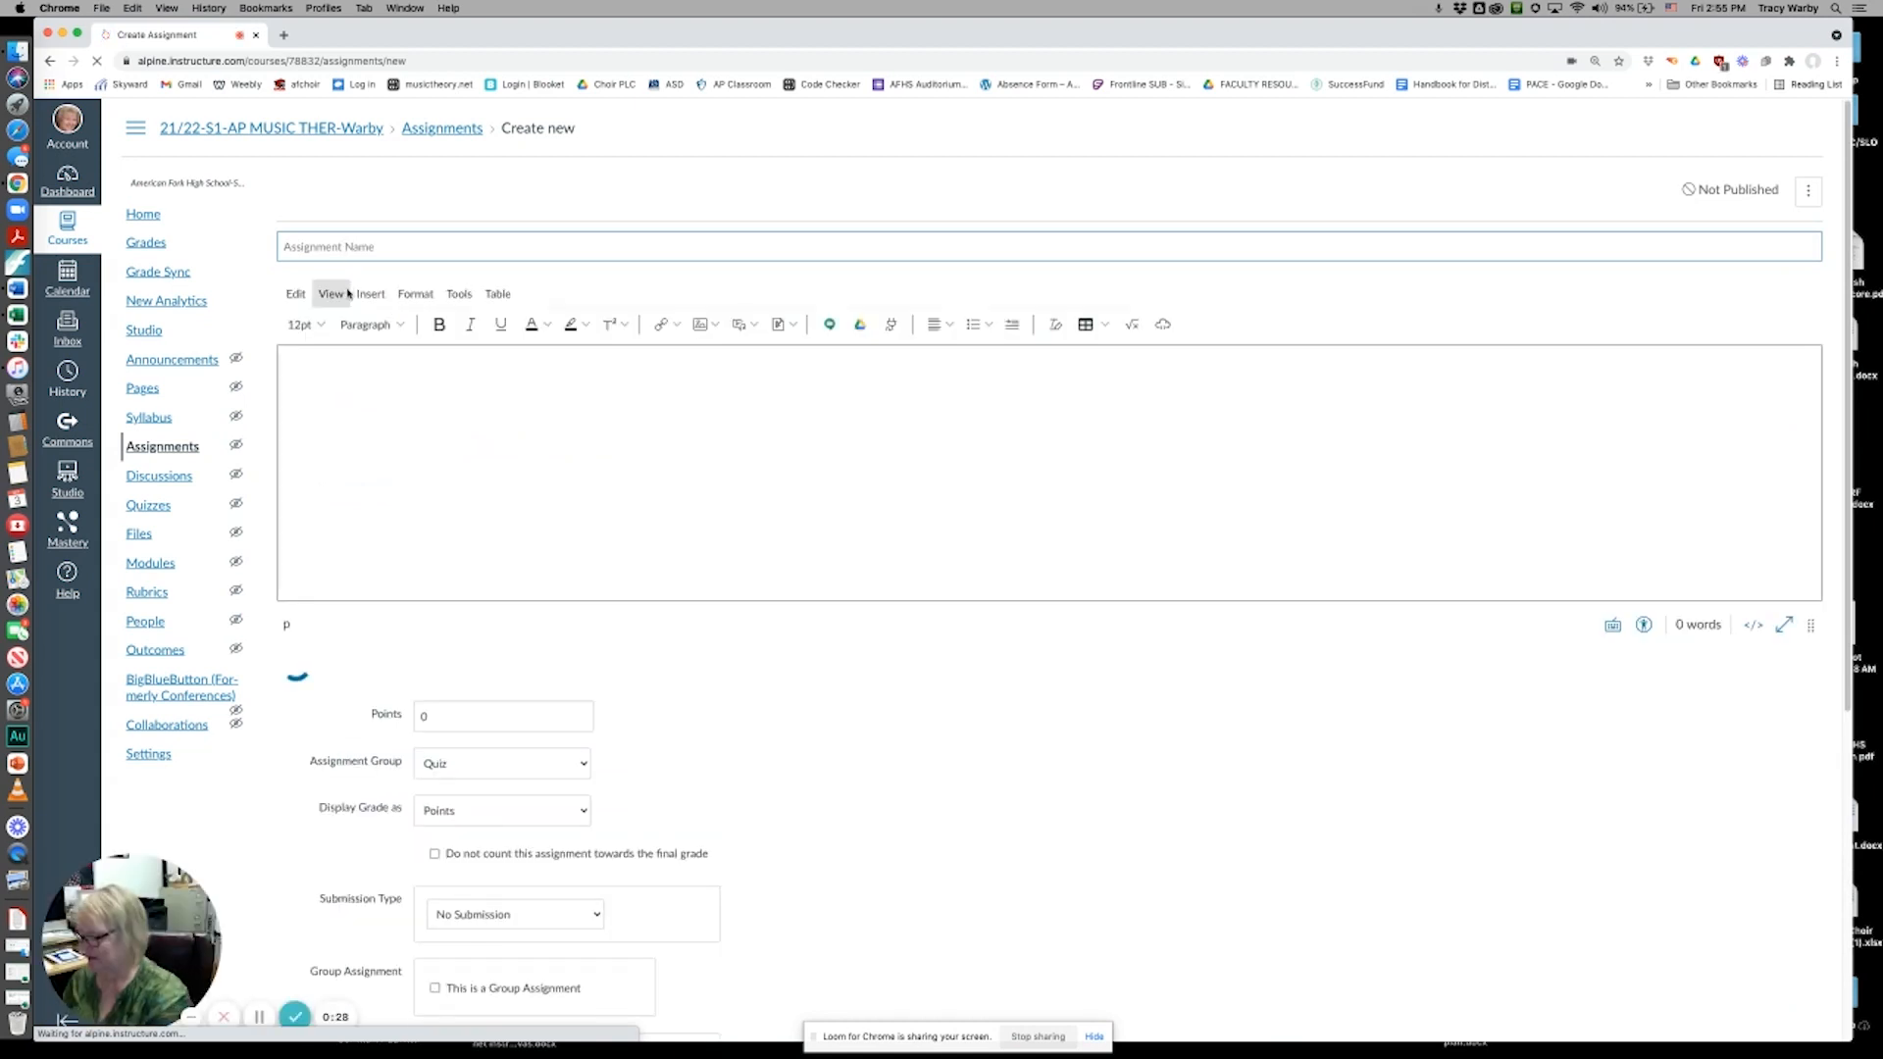
# Name the assignment "Sight Reading Quiz #1" and fill its description with the student instructions on choosing an instrument, voice type, recording and submitting.
pyautogui.press('Escape')
pyautogui.write('R')
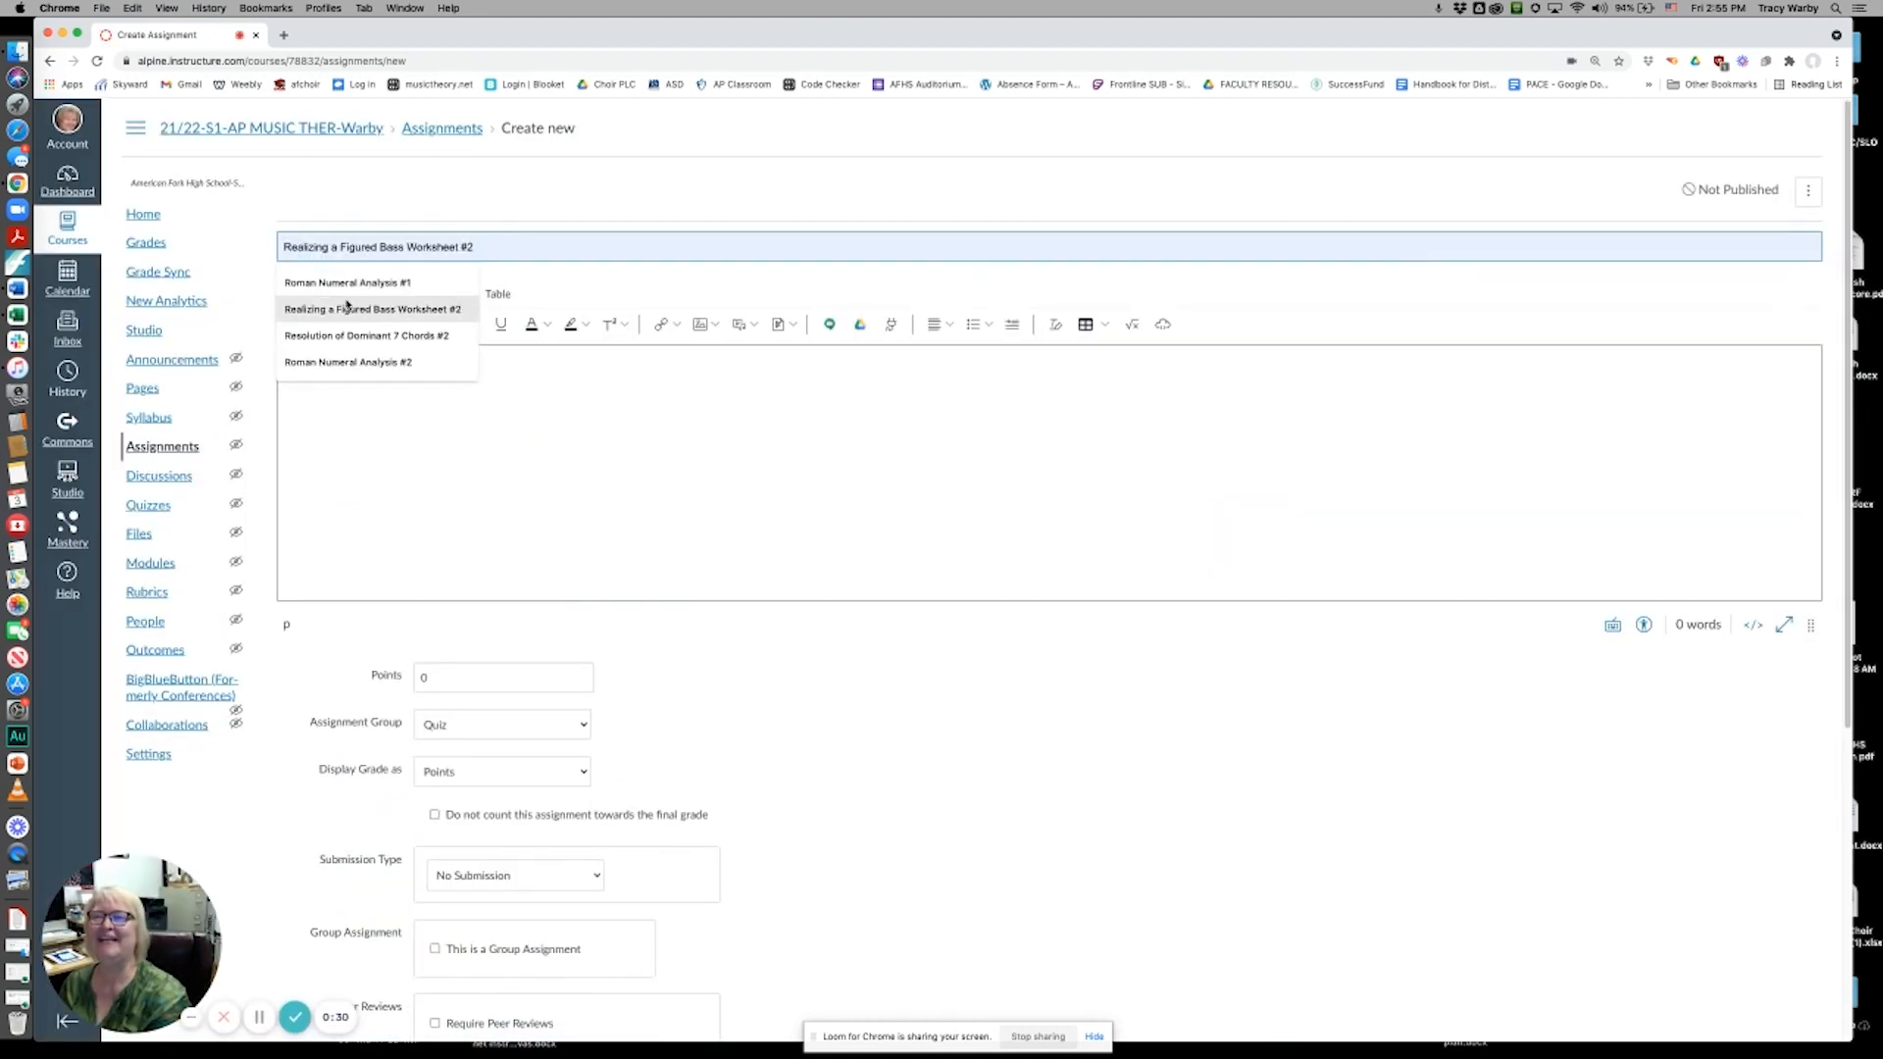
pyautogui.press('Escape')
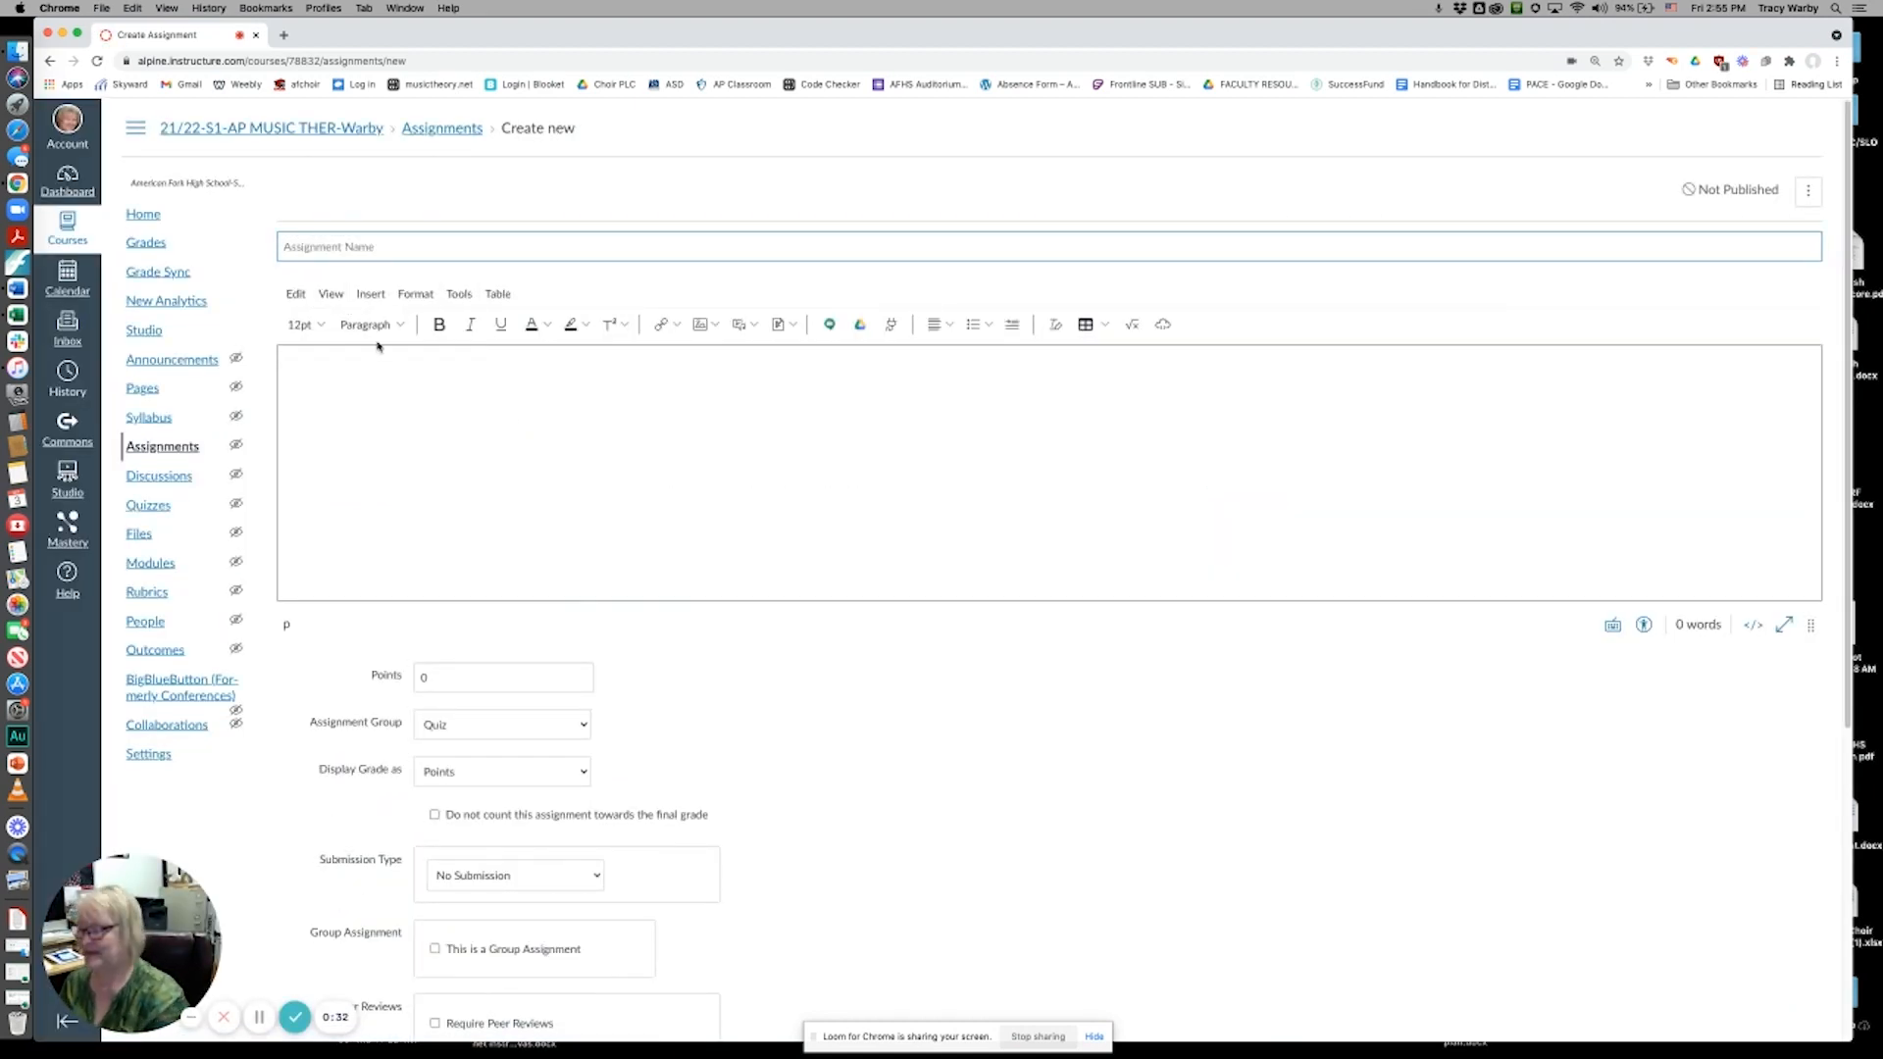
pyautogui.click(340, 251)
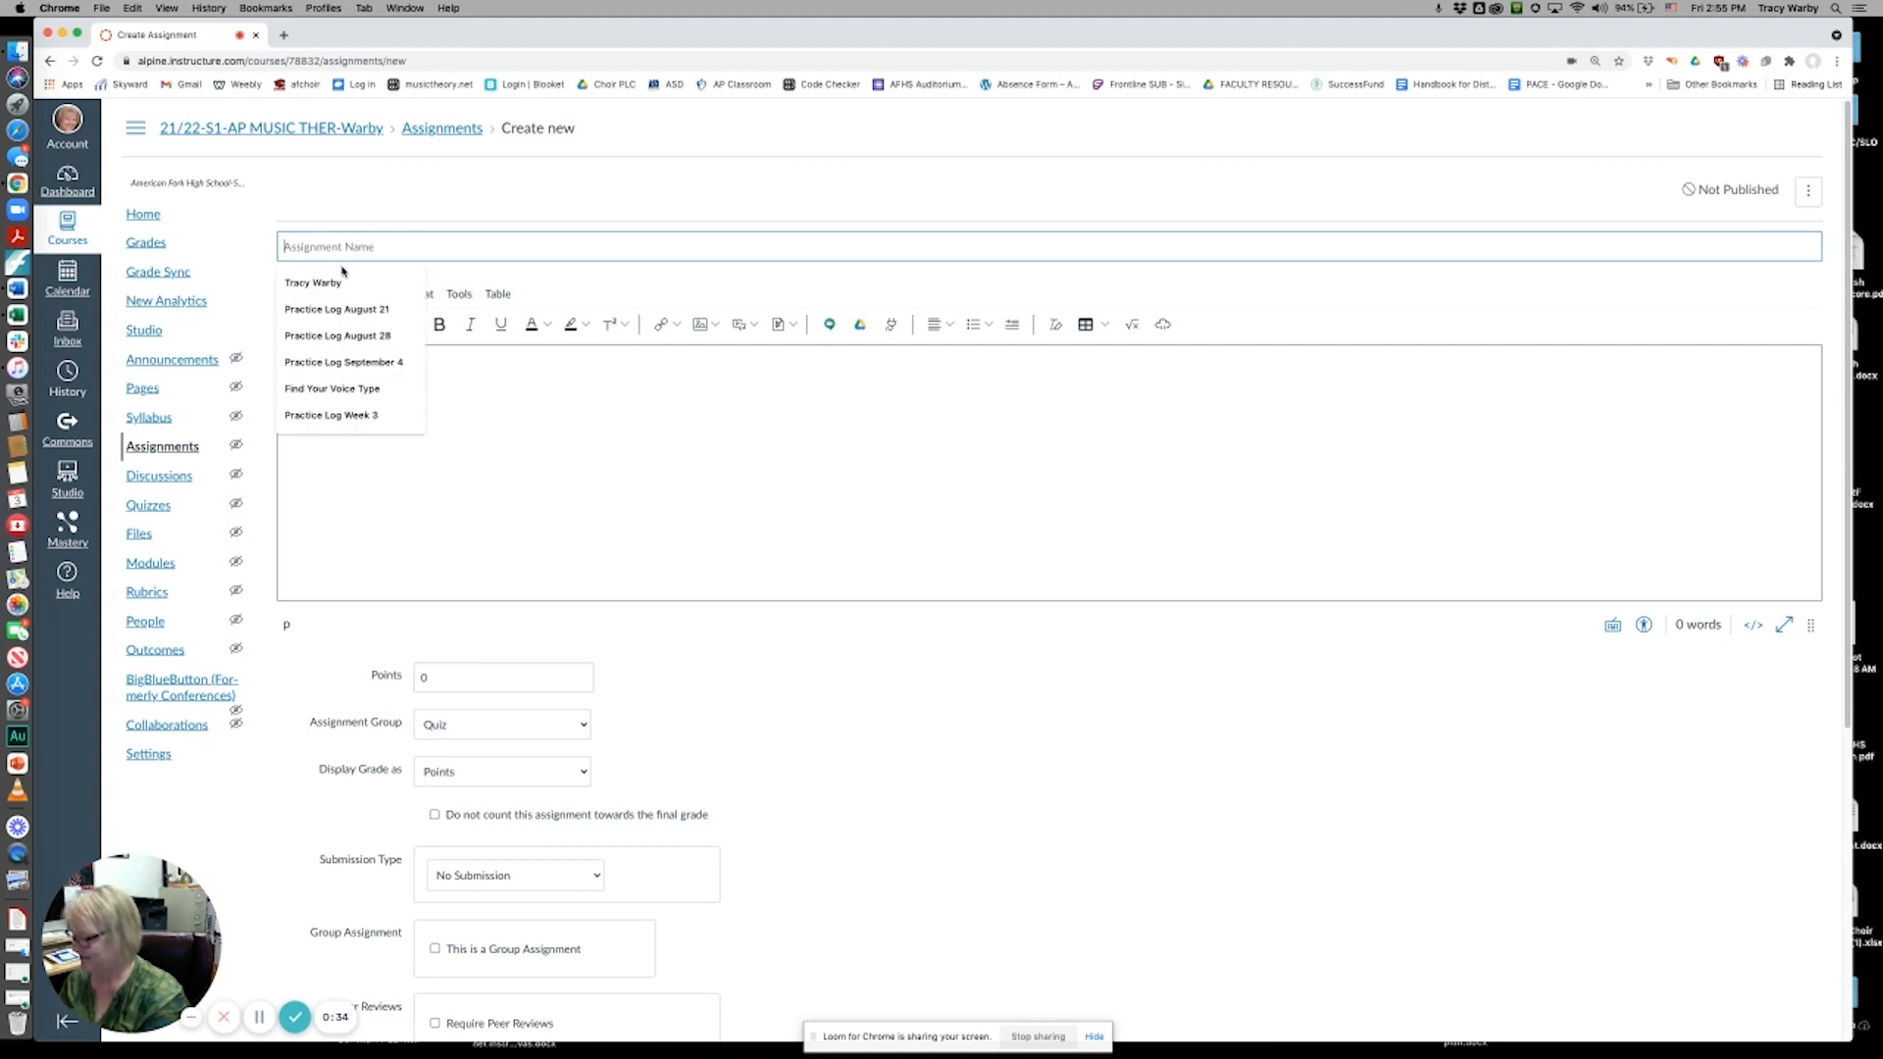
pyautogui.write('S')
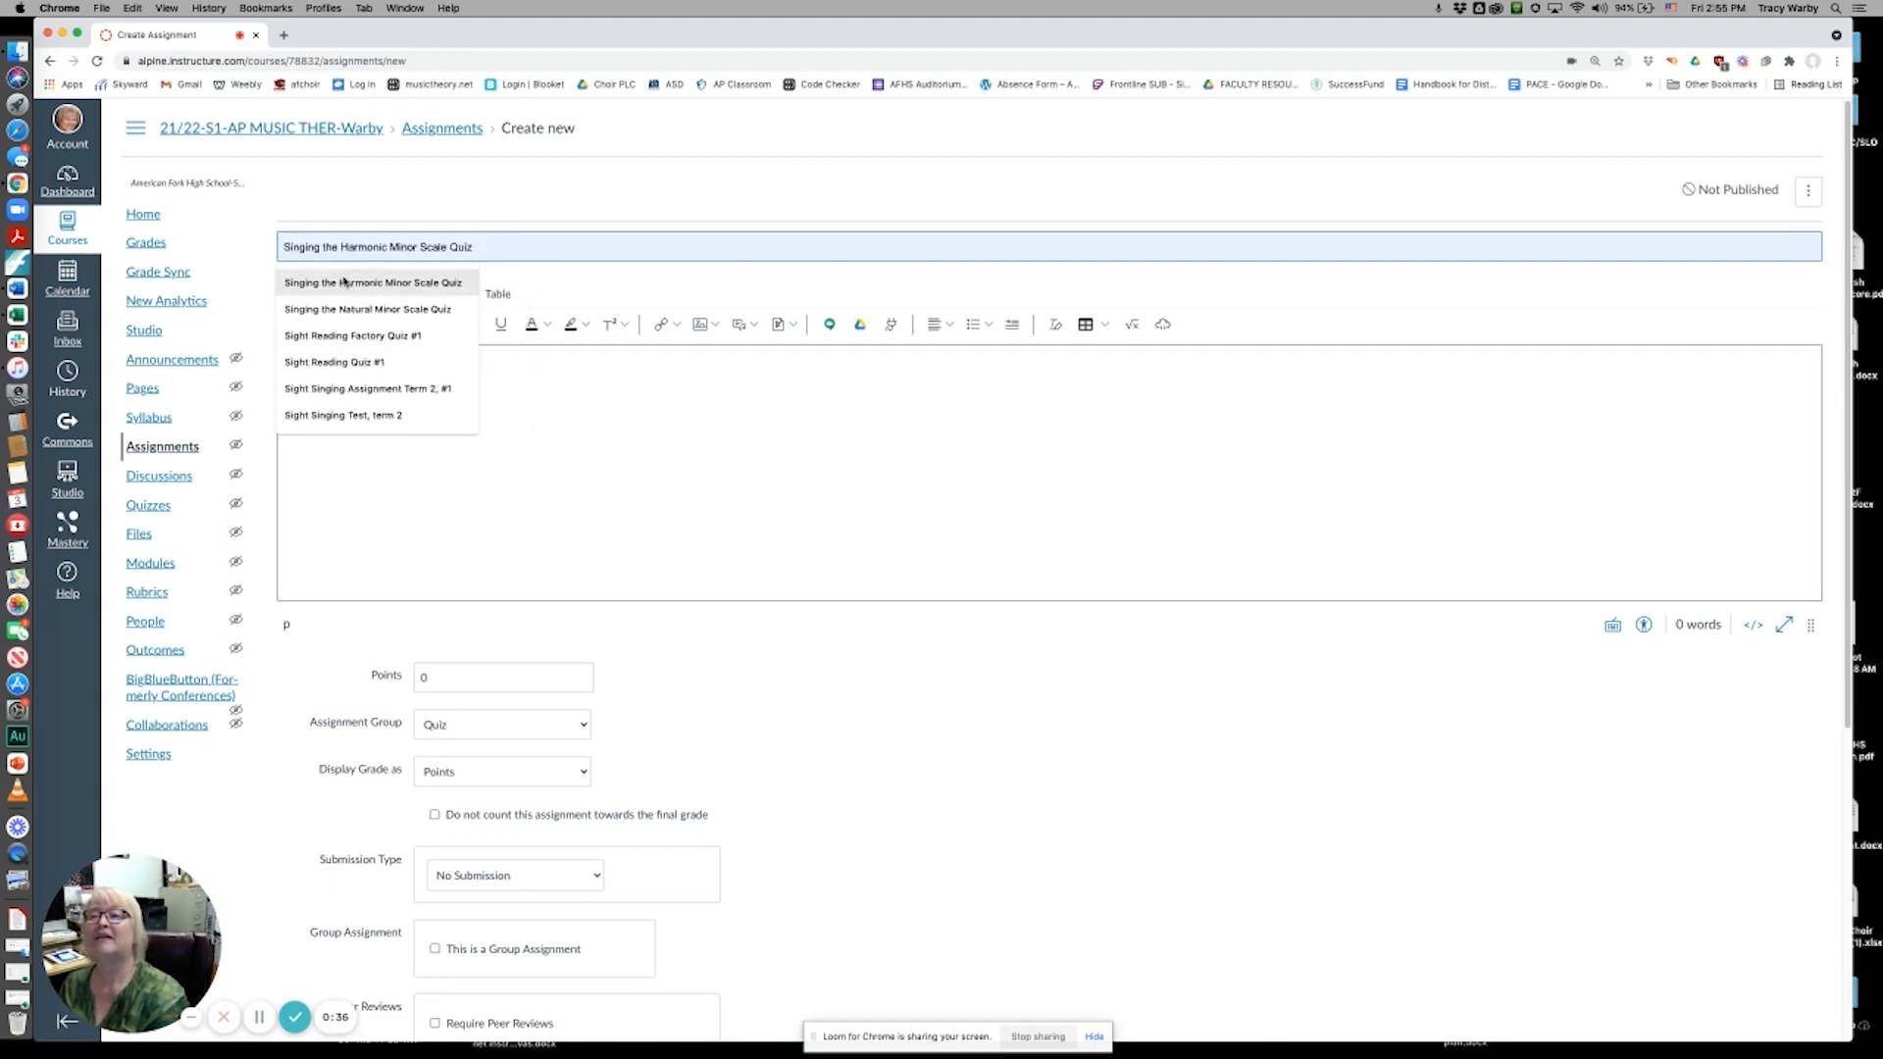
pyautogui.click(376, 359)
pyautogui.click(357, 387)
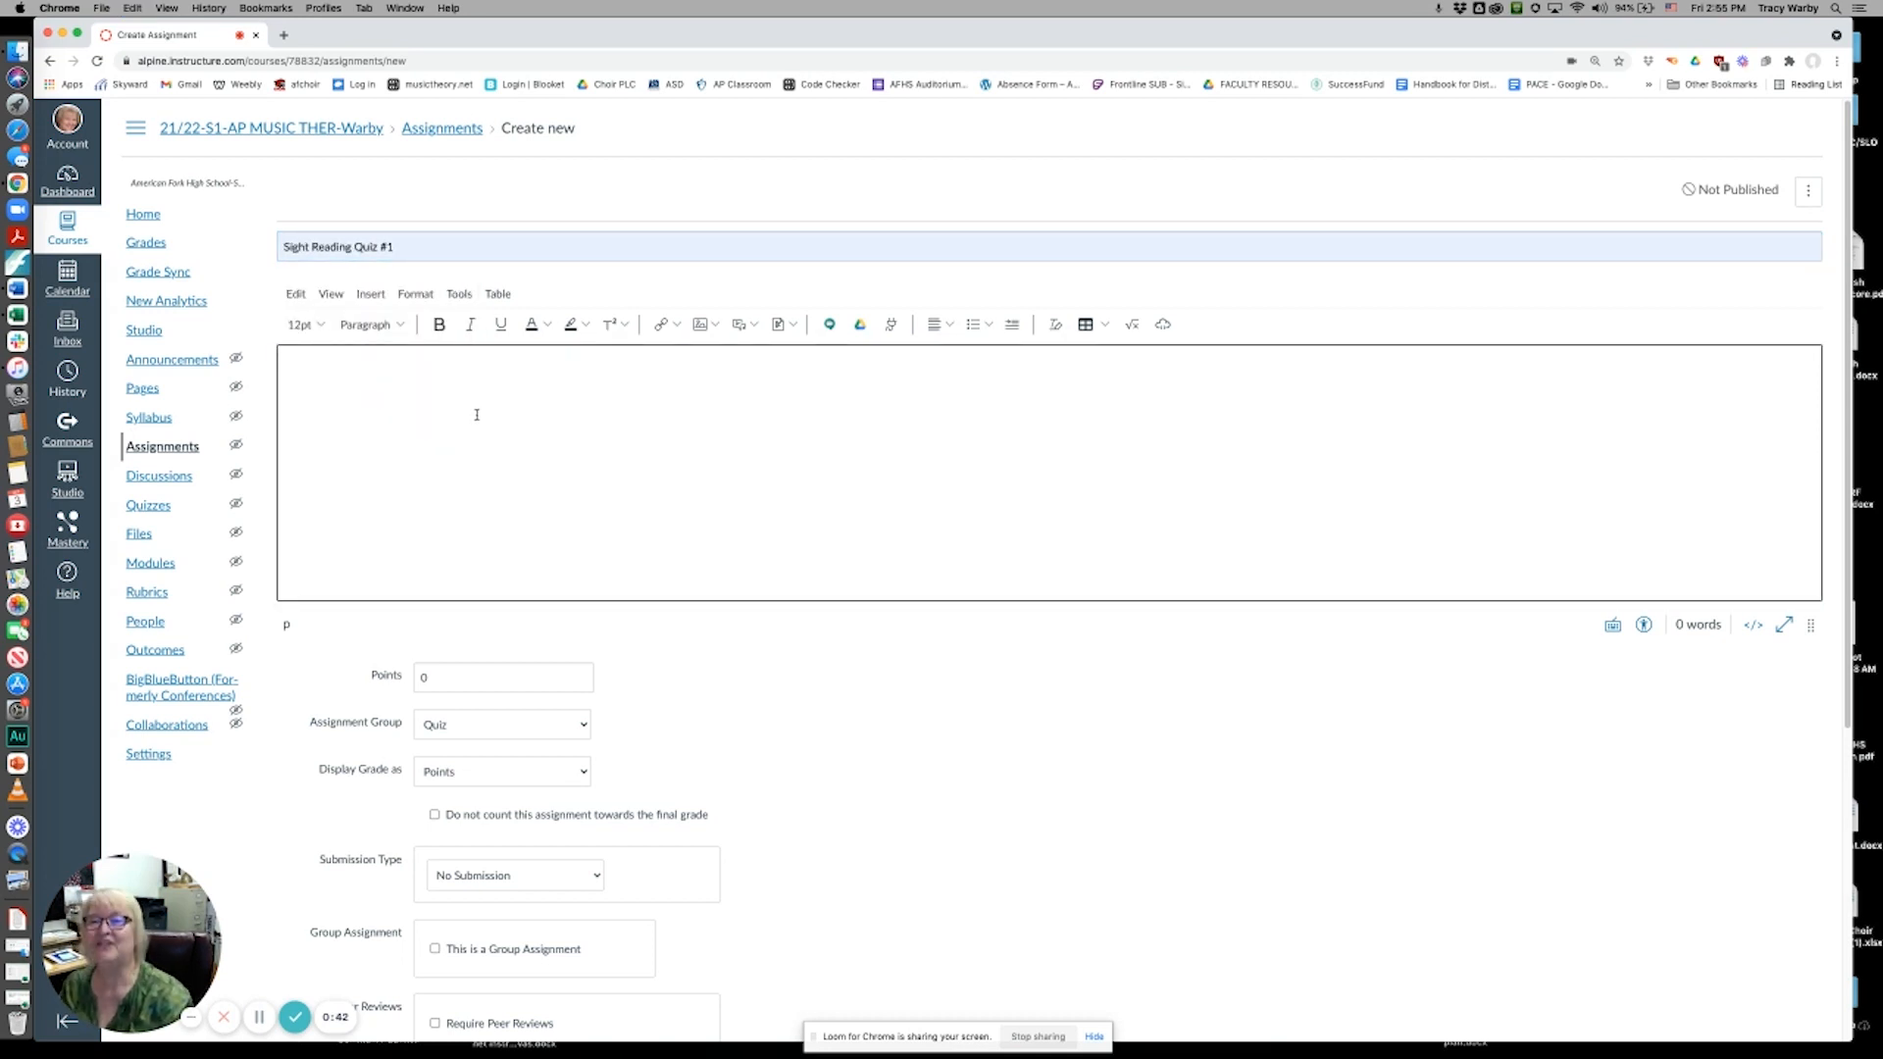
pyautogui.write('First you must choose your instrument. DO NOT CHOOSE "RHYTHM ONLY." Leave it on "Let student choose." Choose the voice type that works best for you: Soprano, Alto, Tenor, or Bass. DO NOT CHOOSE PIANO as you must sing the example and few people can sing two parts at once. You may try as many times as you wish before you submit the recording. If you need a starting note, hit the tuning fork icon along the top. You will have 60 seconds to practice the melody shown. Once the 60 seconds has concluded the recording will begin automatically. You will hear a metronome give you a measure of beats prior to when you should begin your performance. When you have finished the recording, listen to it and see if you want to submit the recording for grading. If you are satisfied with it, hit the submit button. If you think you can do better, do not submit it and a new melody will come up for your practice and submit.')
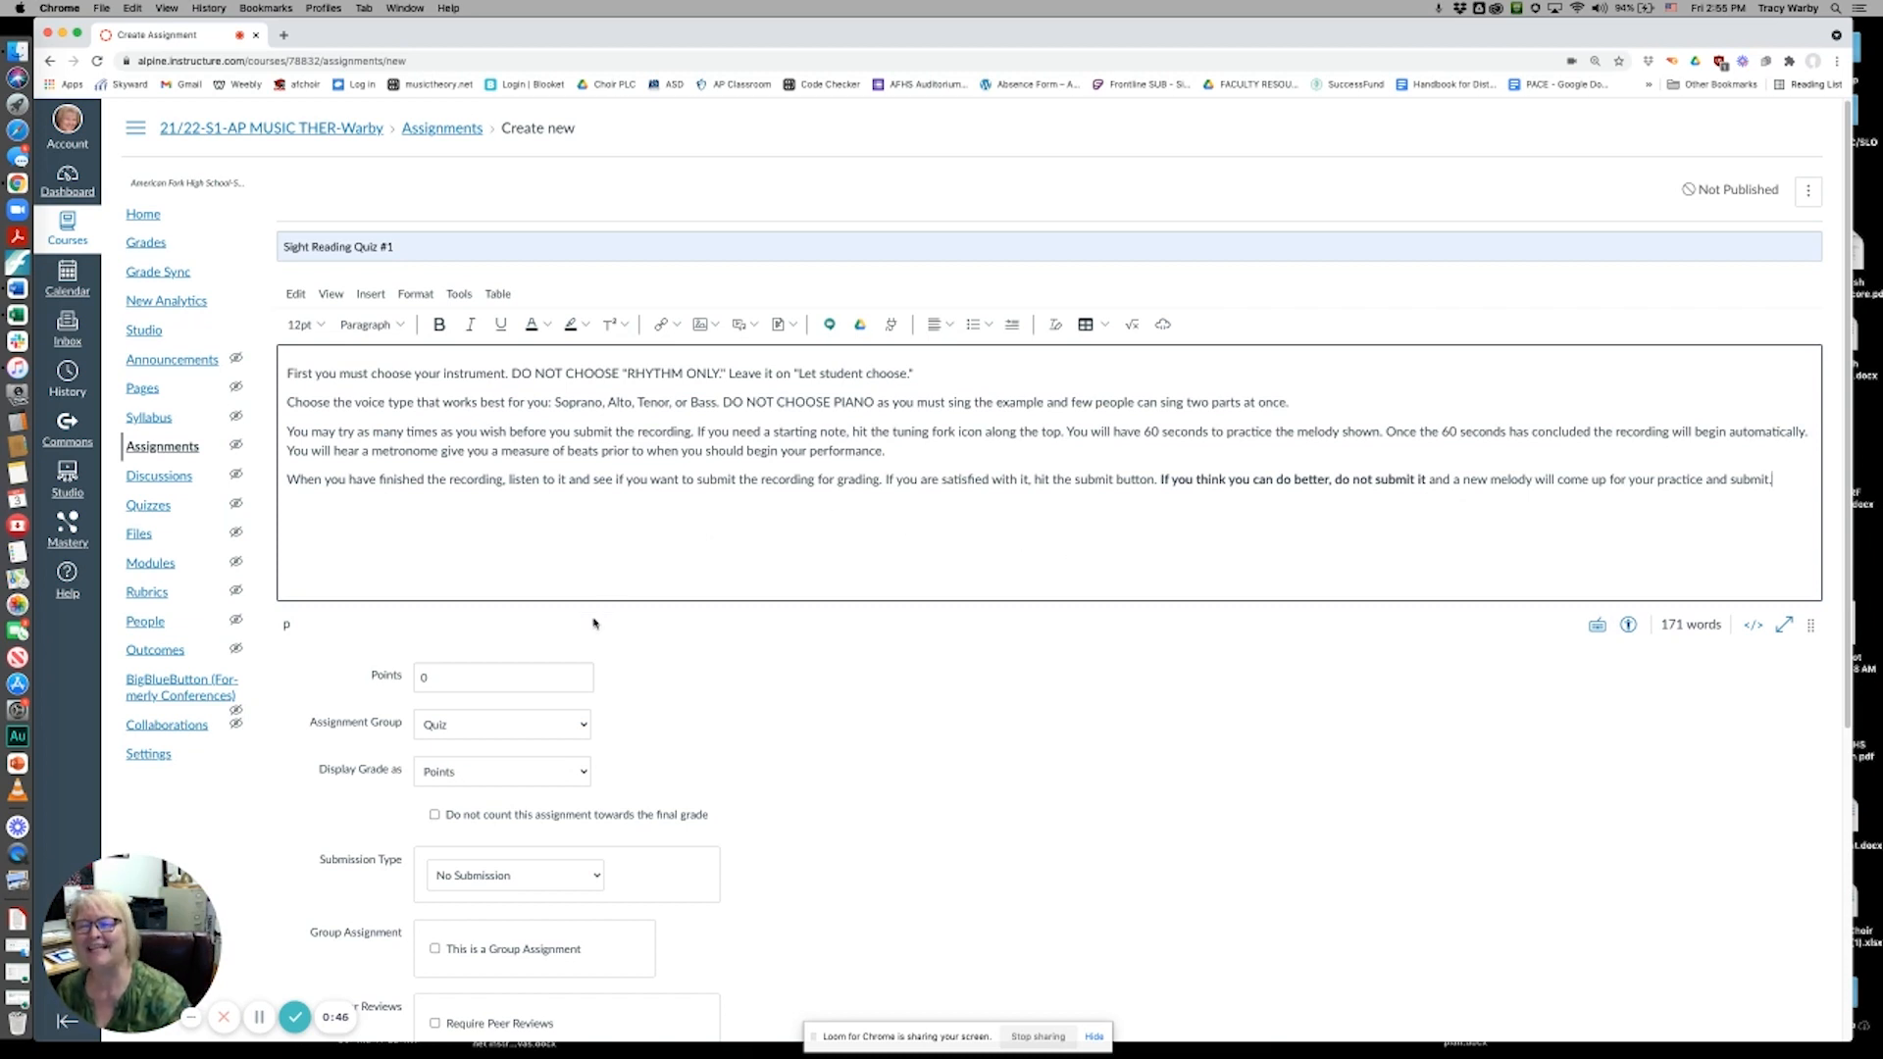
# Set the assignment's points to 9 and include its grades in the Skyward sync.
pyautogui.click(456, 673)
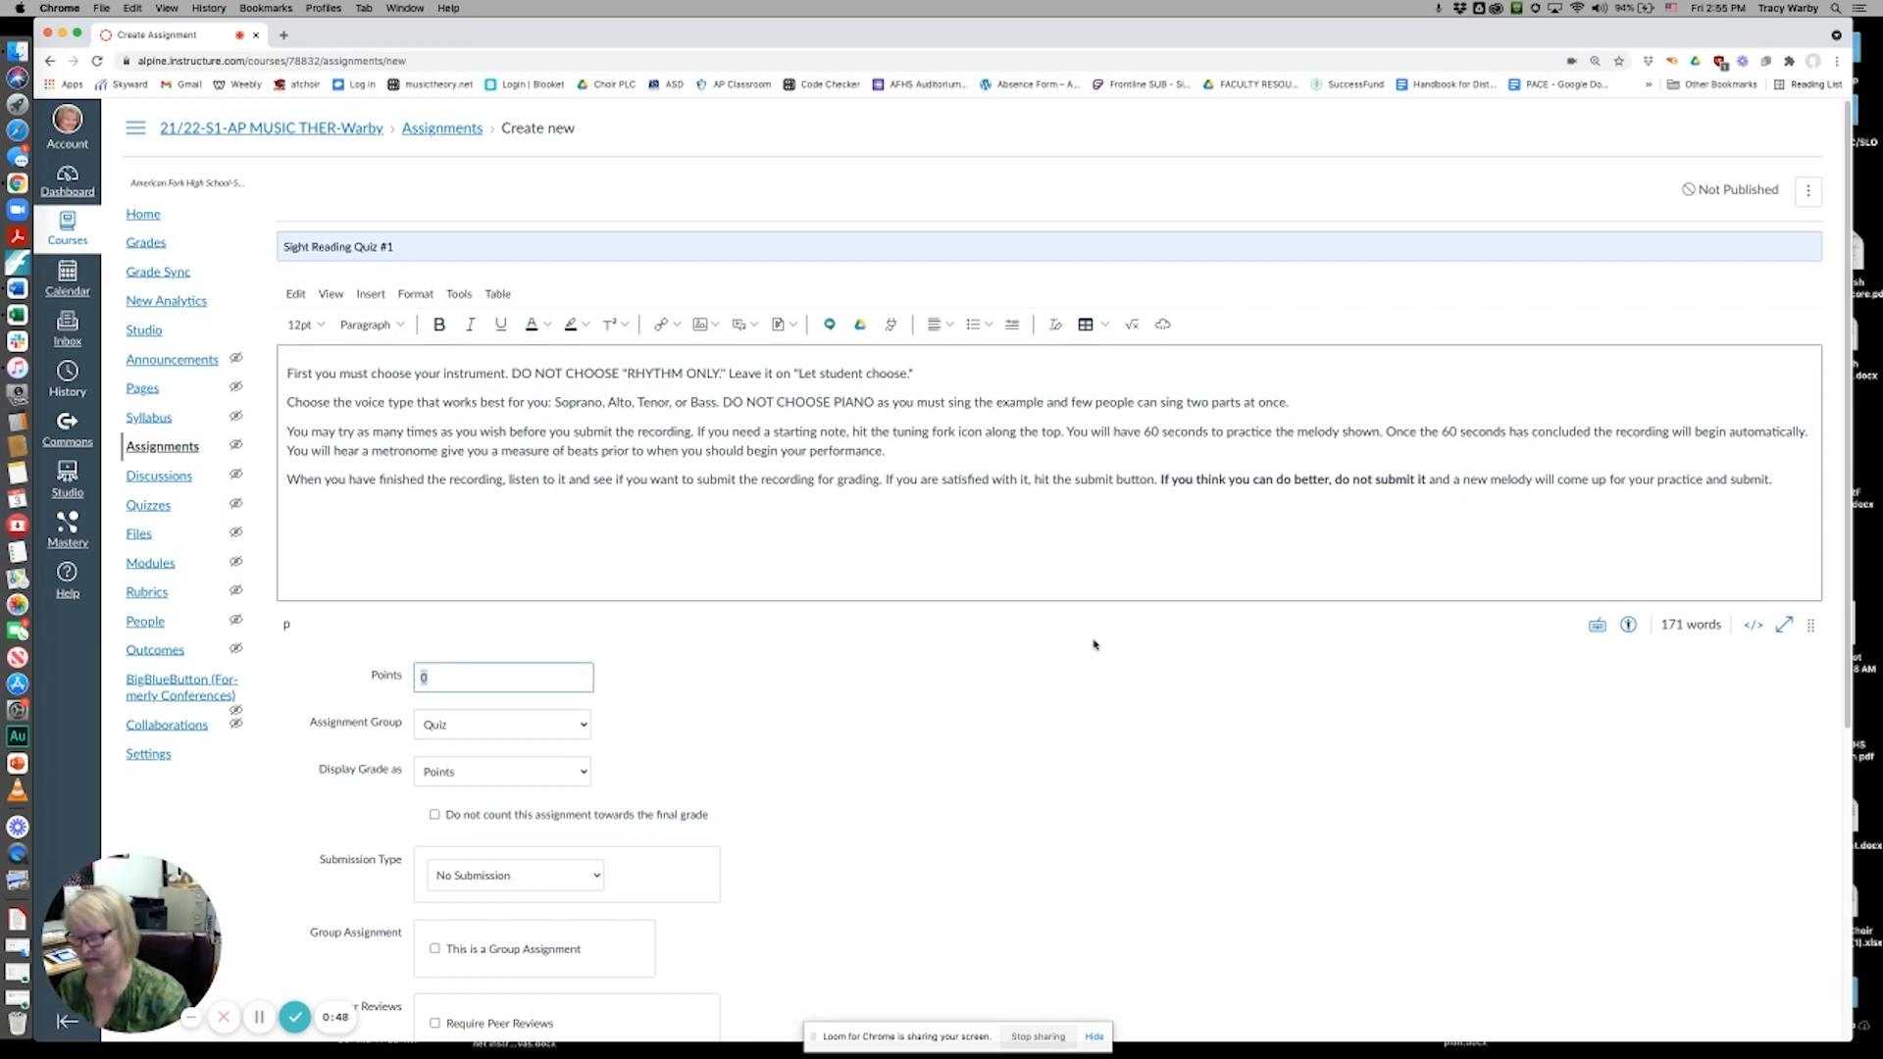
pyautogui.click(1005, 662)
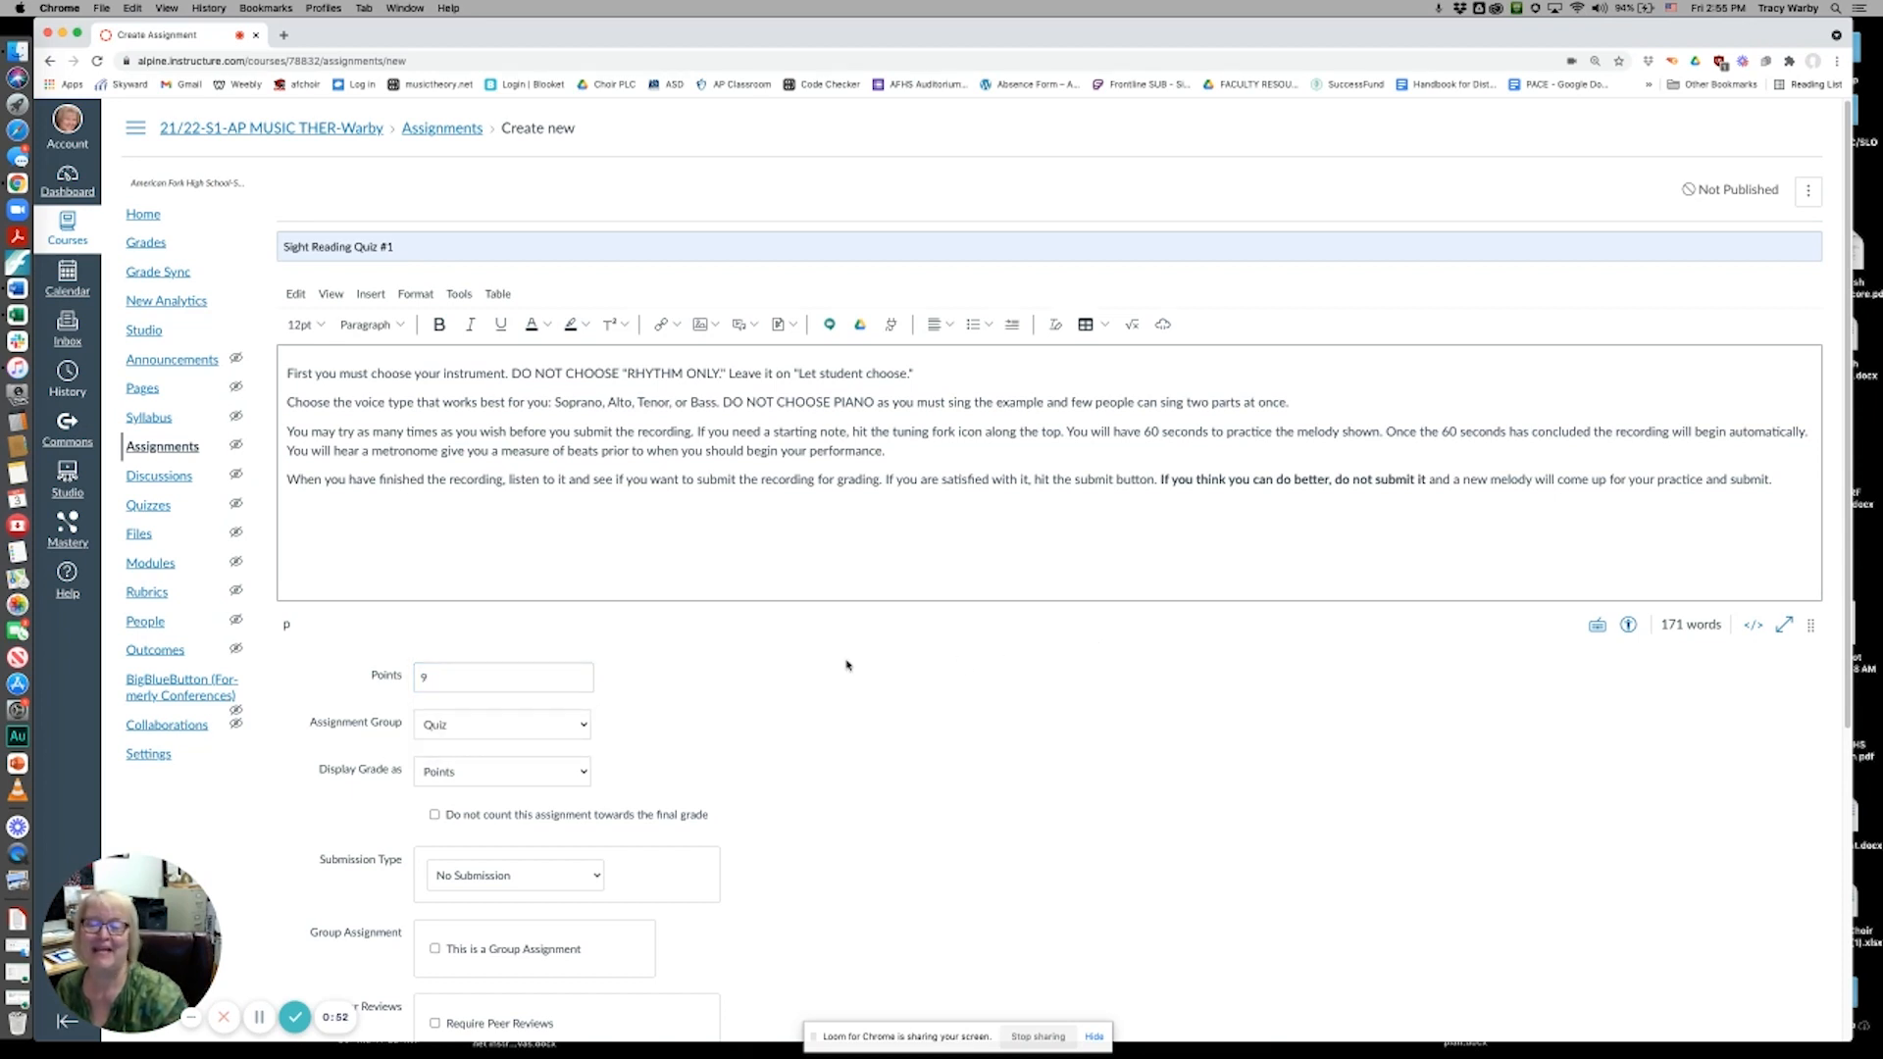
pyautogui.scroll(-3, 737, 714)
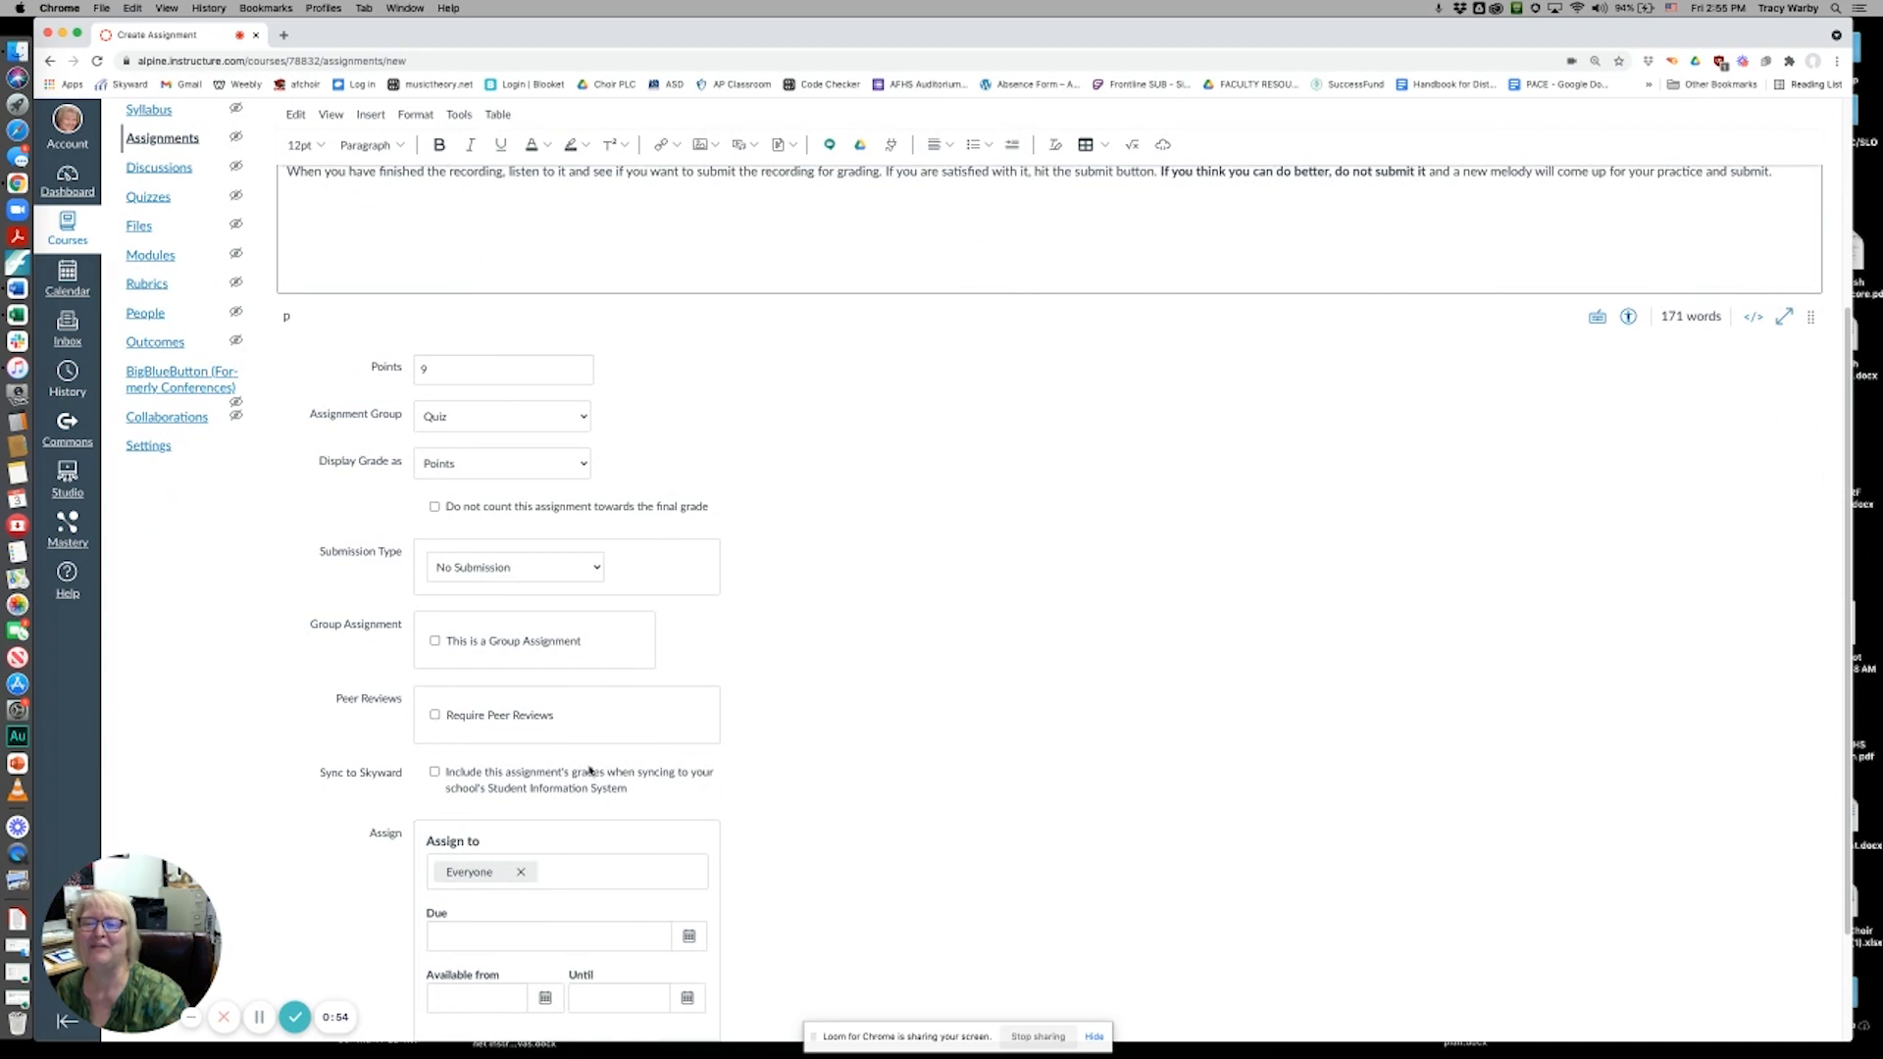
pyautogui.click(435, 772)
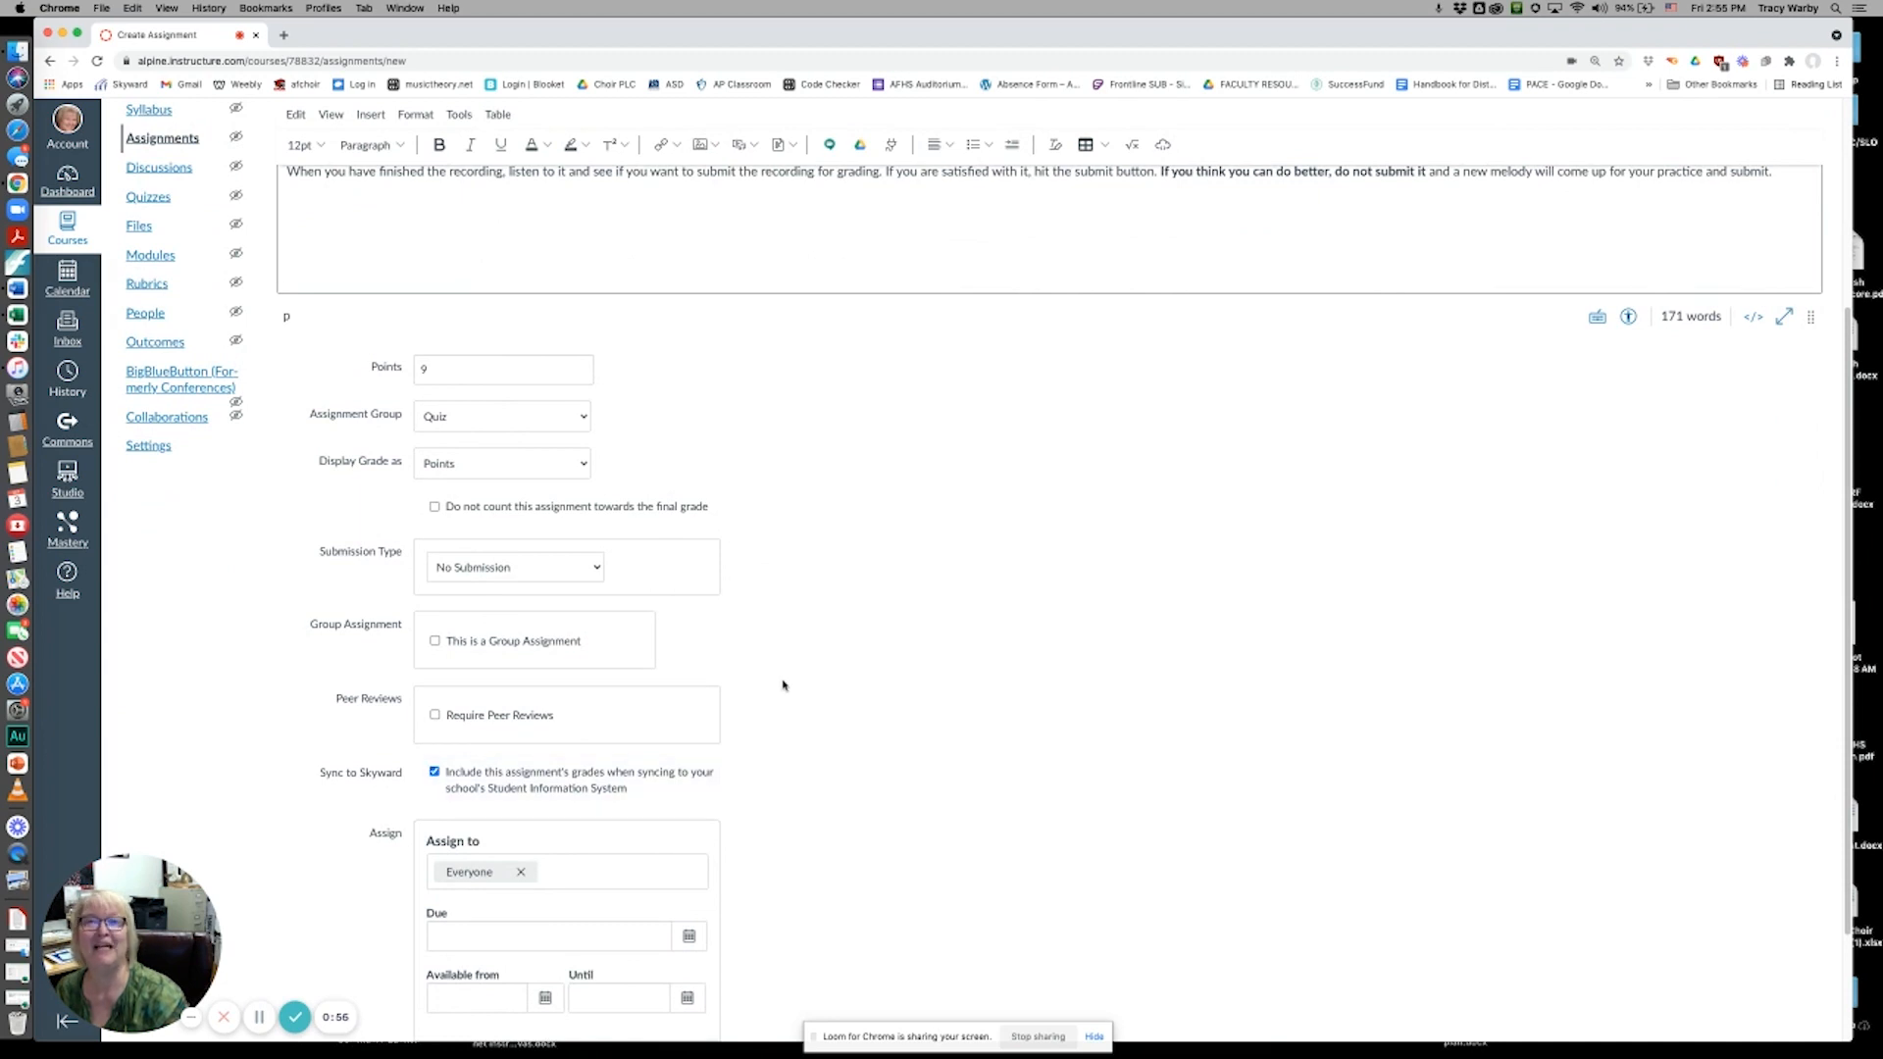
# Set the assignment's due date to Sep 17 11:59pm for everyone.
pyautogui.scroll(-2, 783, 686)
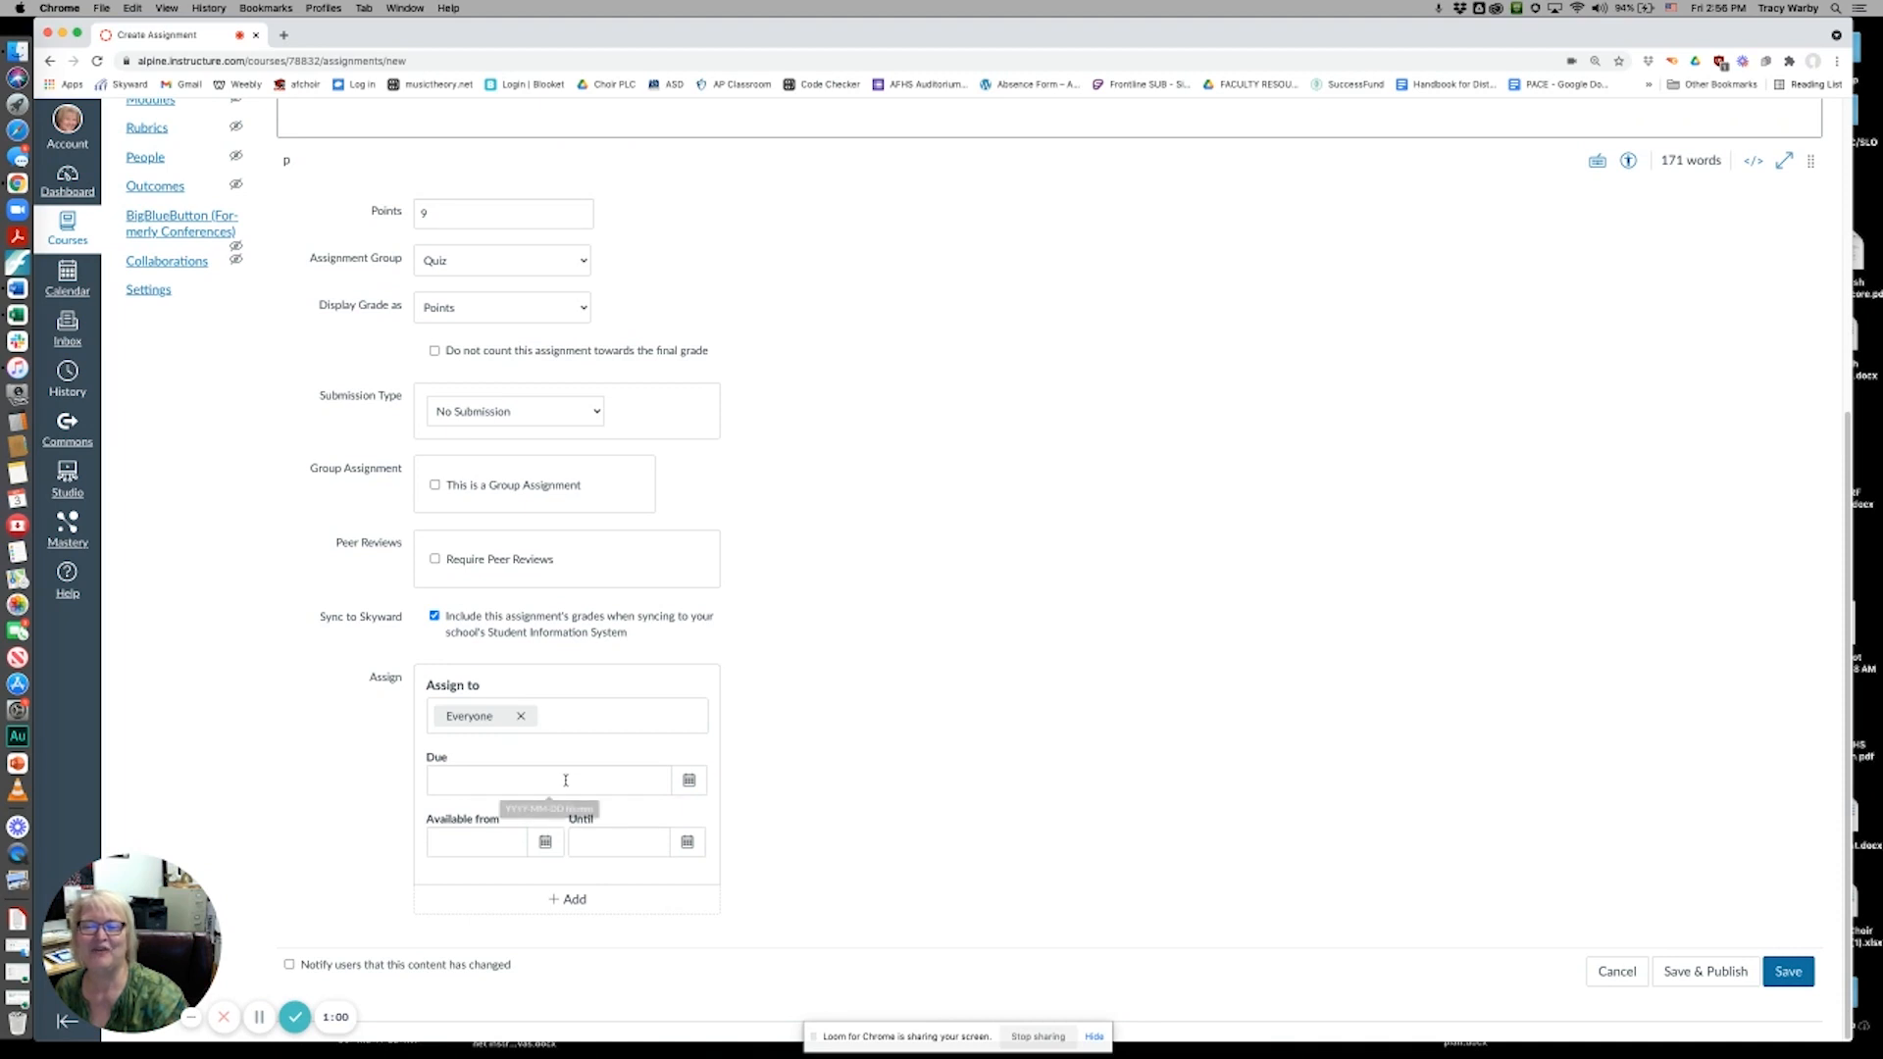
pyautogui.click(690, 782)
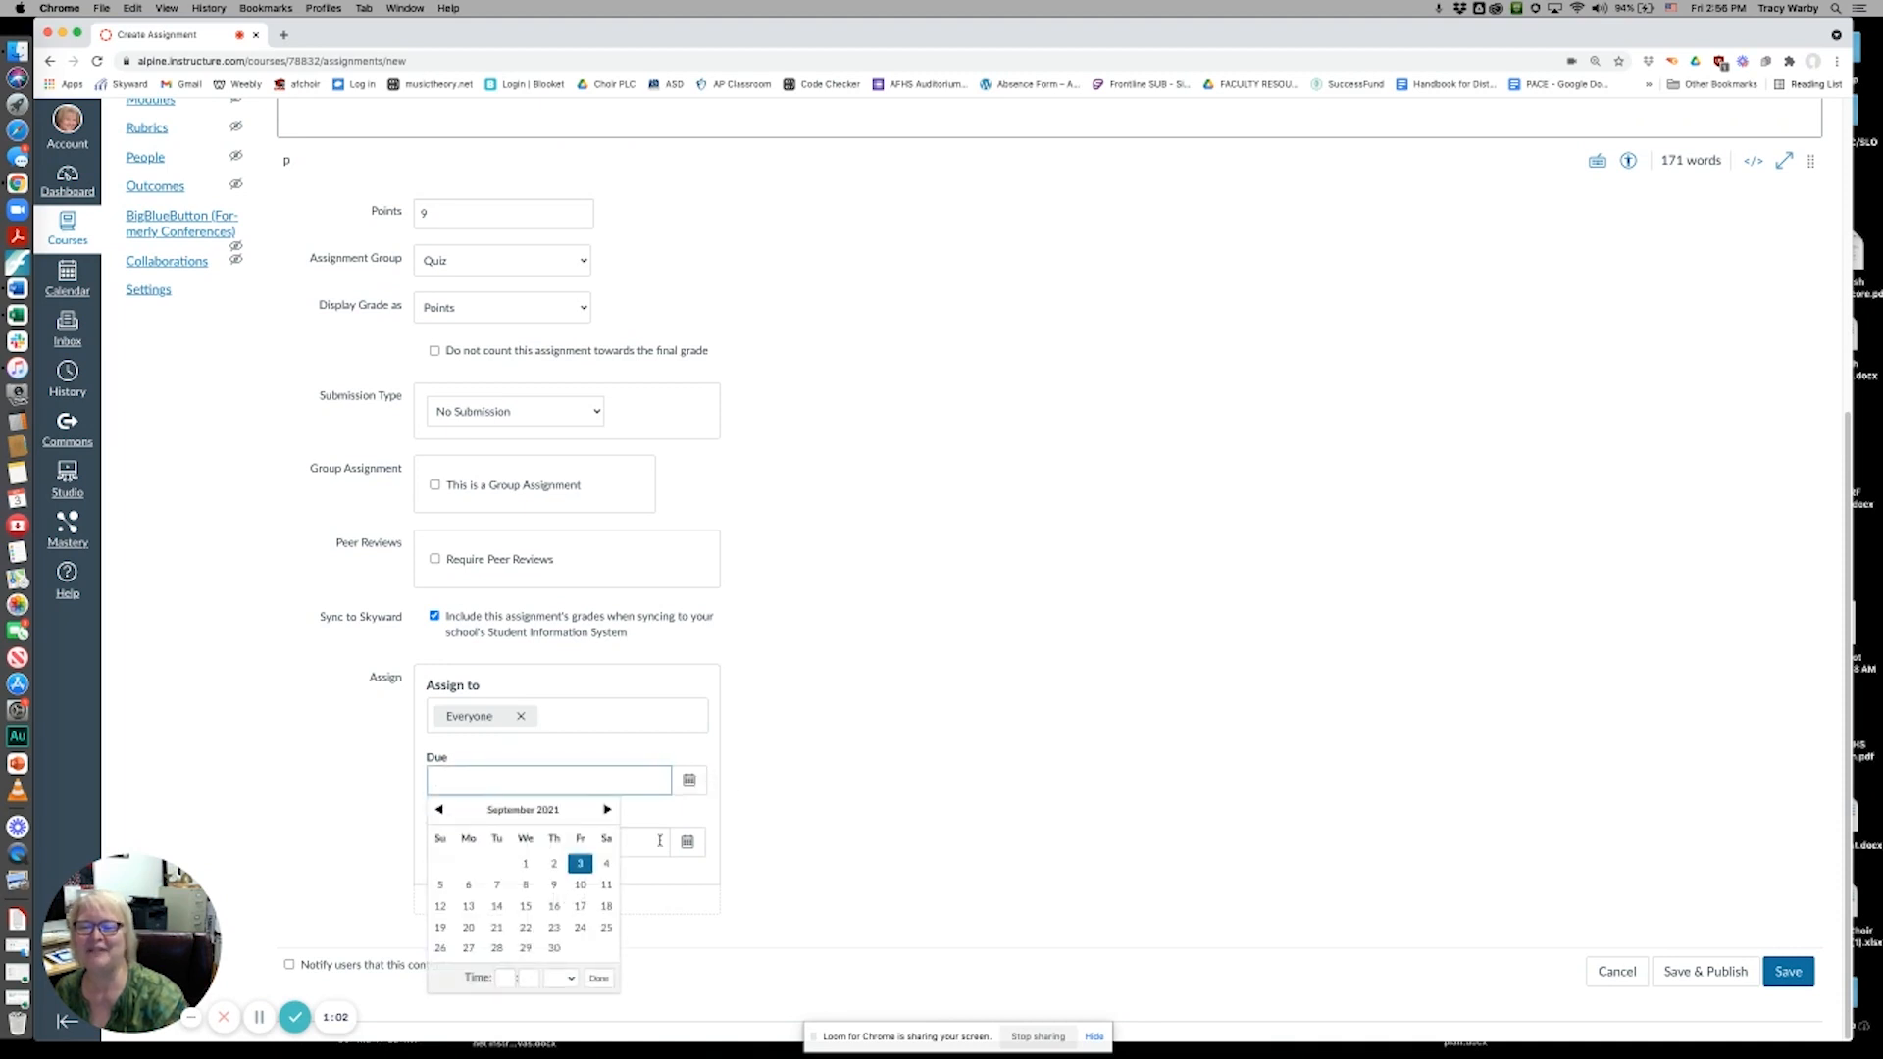
pyautogui.click(581, 906)
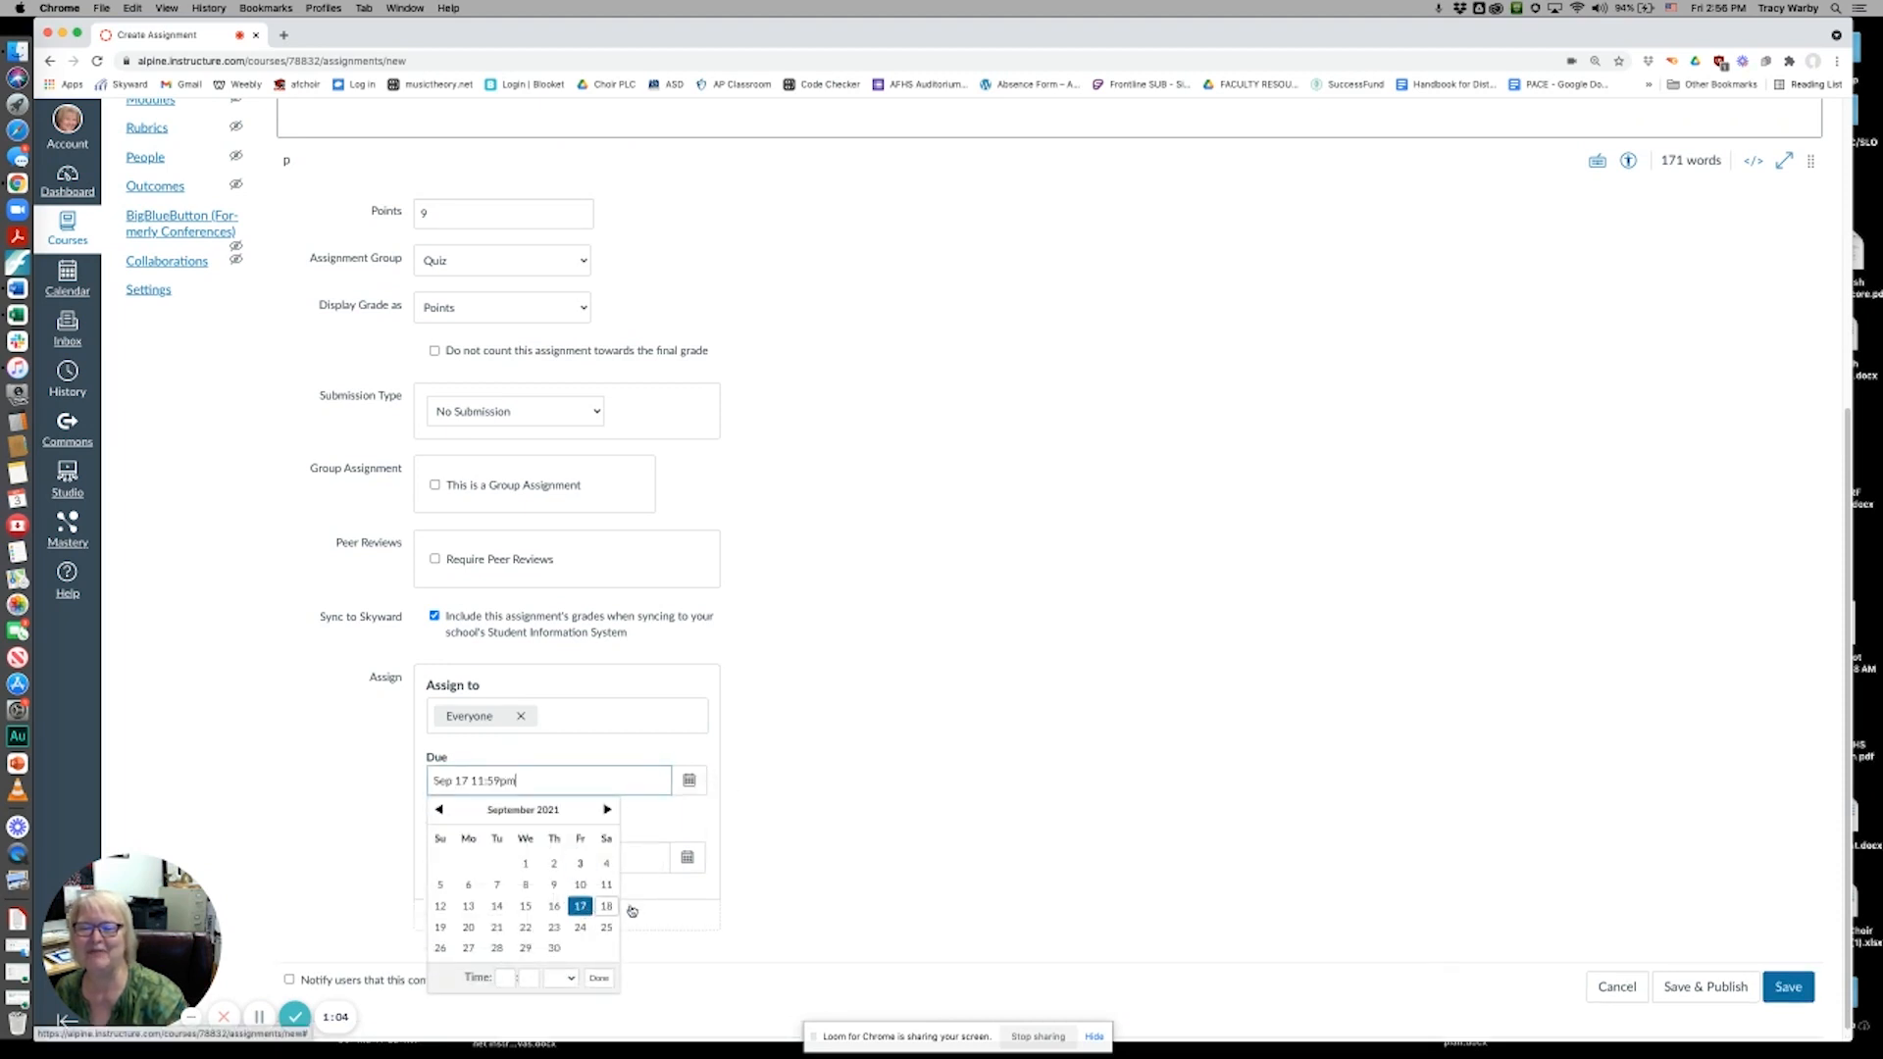
pyautogui.click(912, 768)
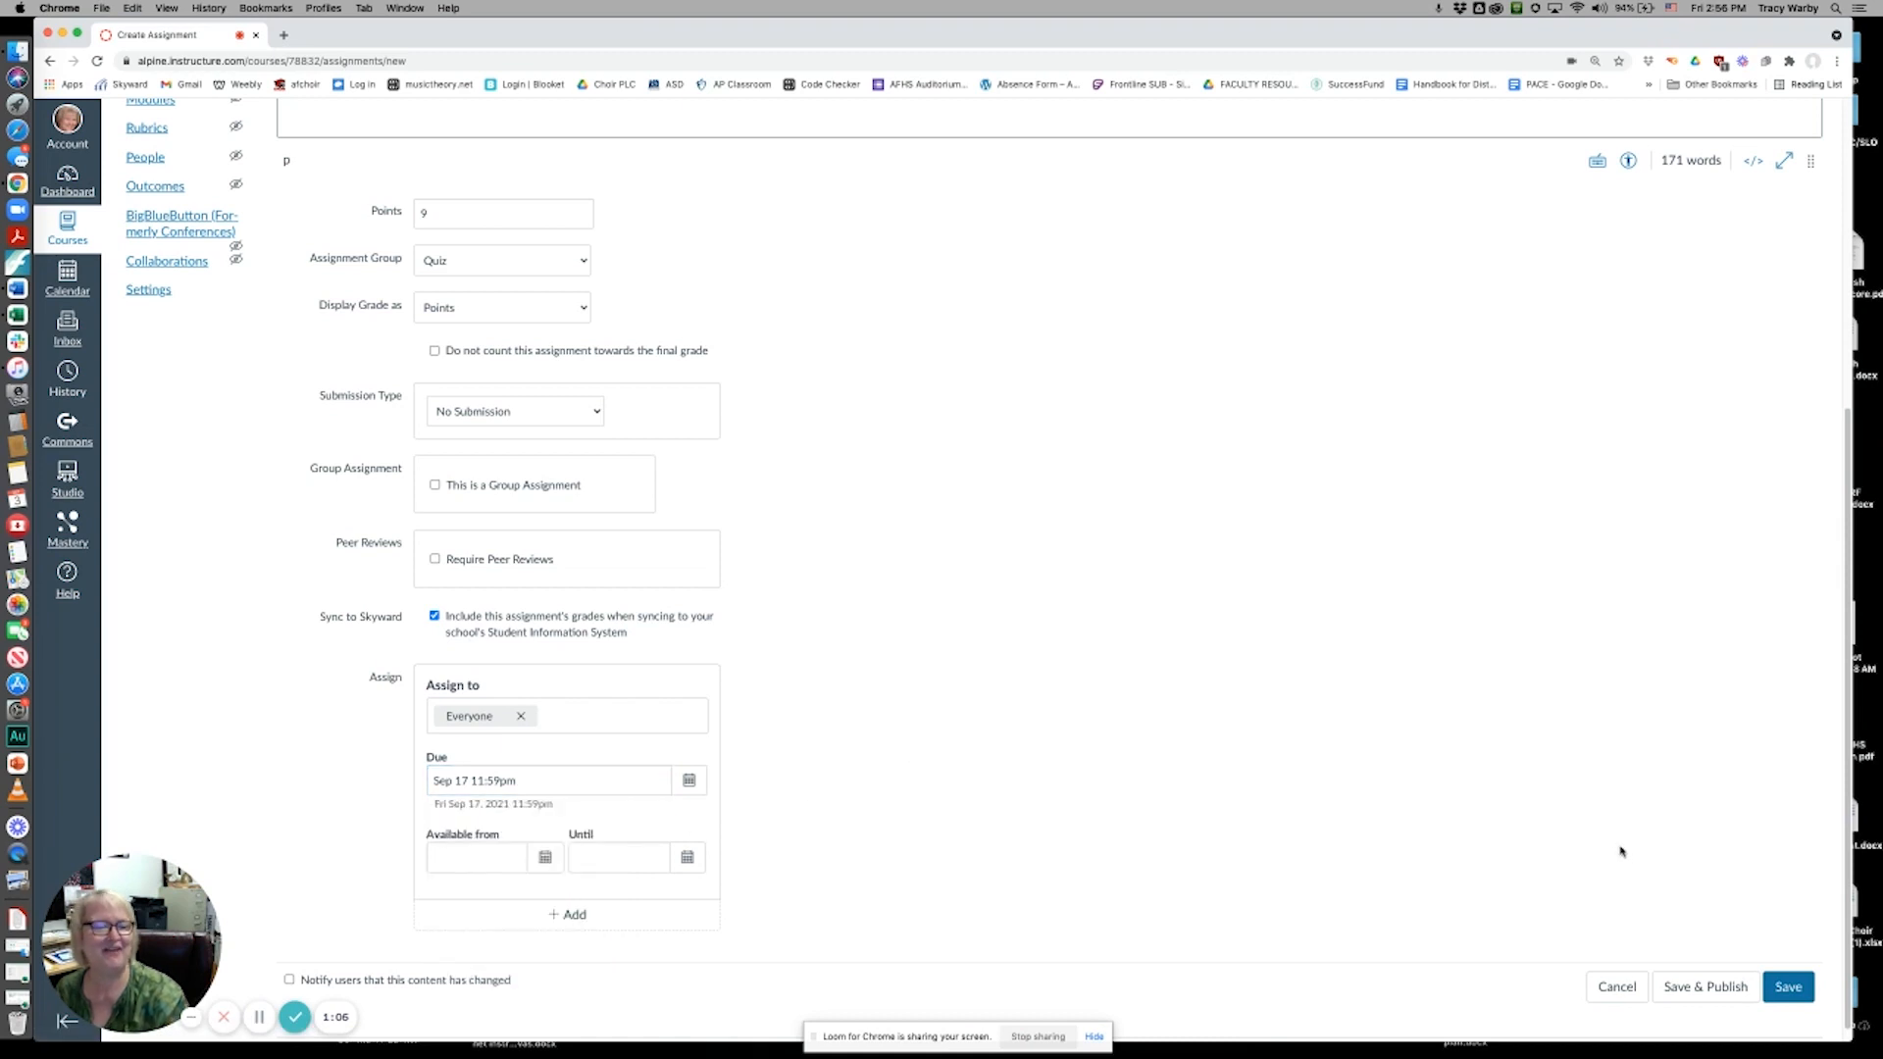
# Set the submission type to External Tool, using the previously entered sightreadingfactory.com URL and loading the tool in a new tab.
pyautogui.scroll(5, 1635, 859)
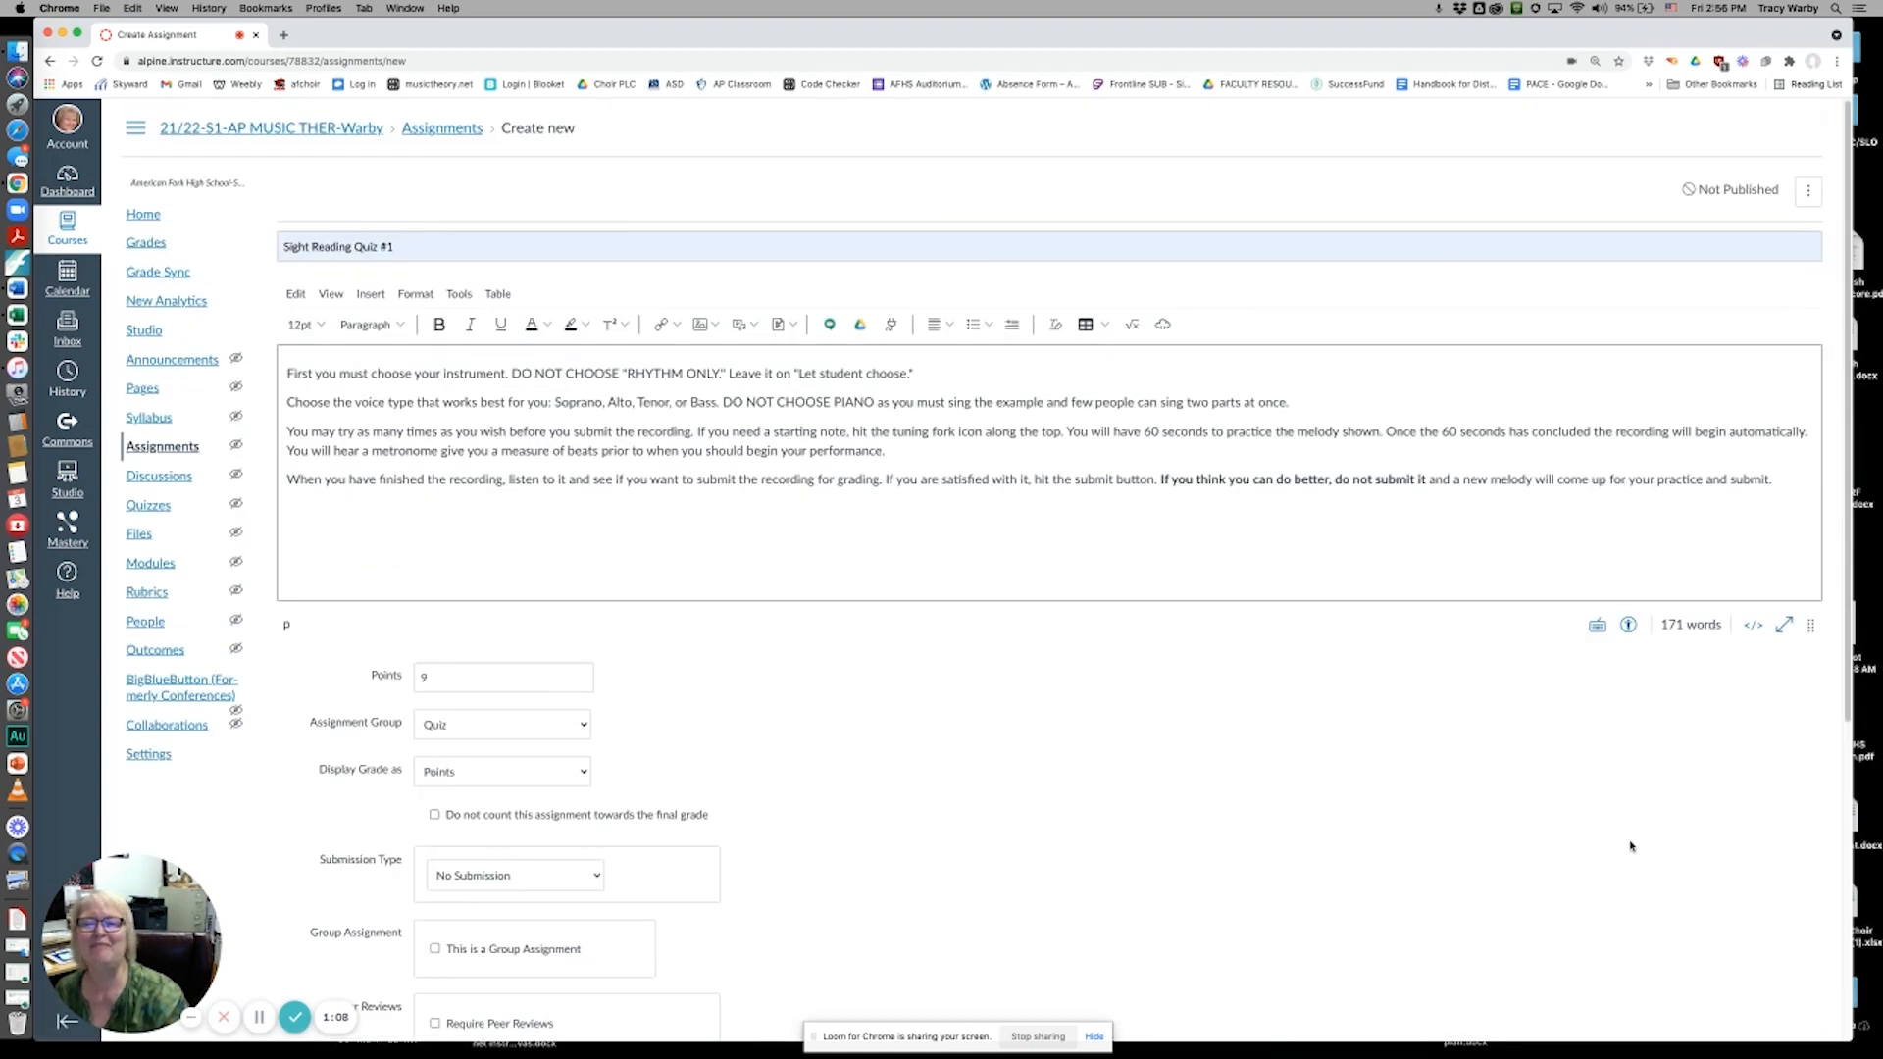
pyautogui.scroll(-4, 1631, 847)
pyautogui.scroll(3, 1631, 846)
pyautogui.scroll(-5, 1629, 846)
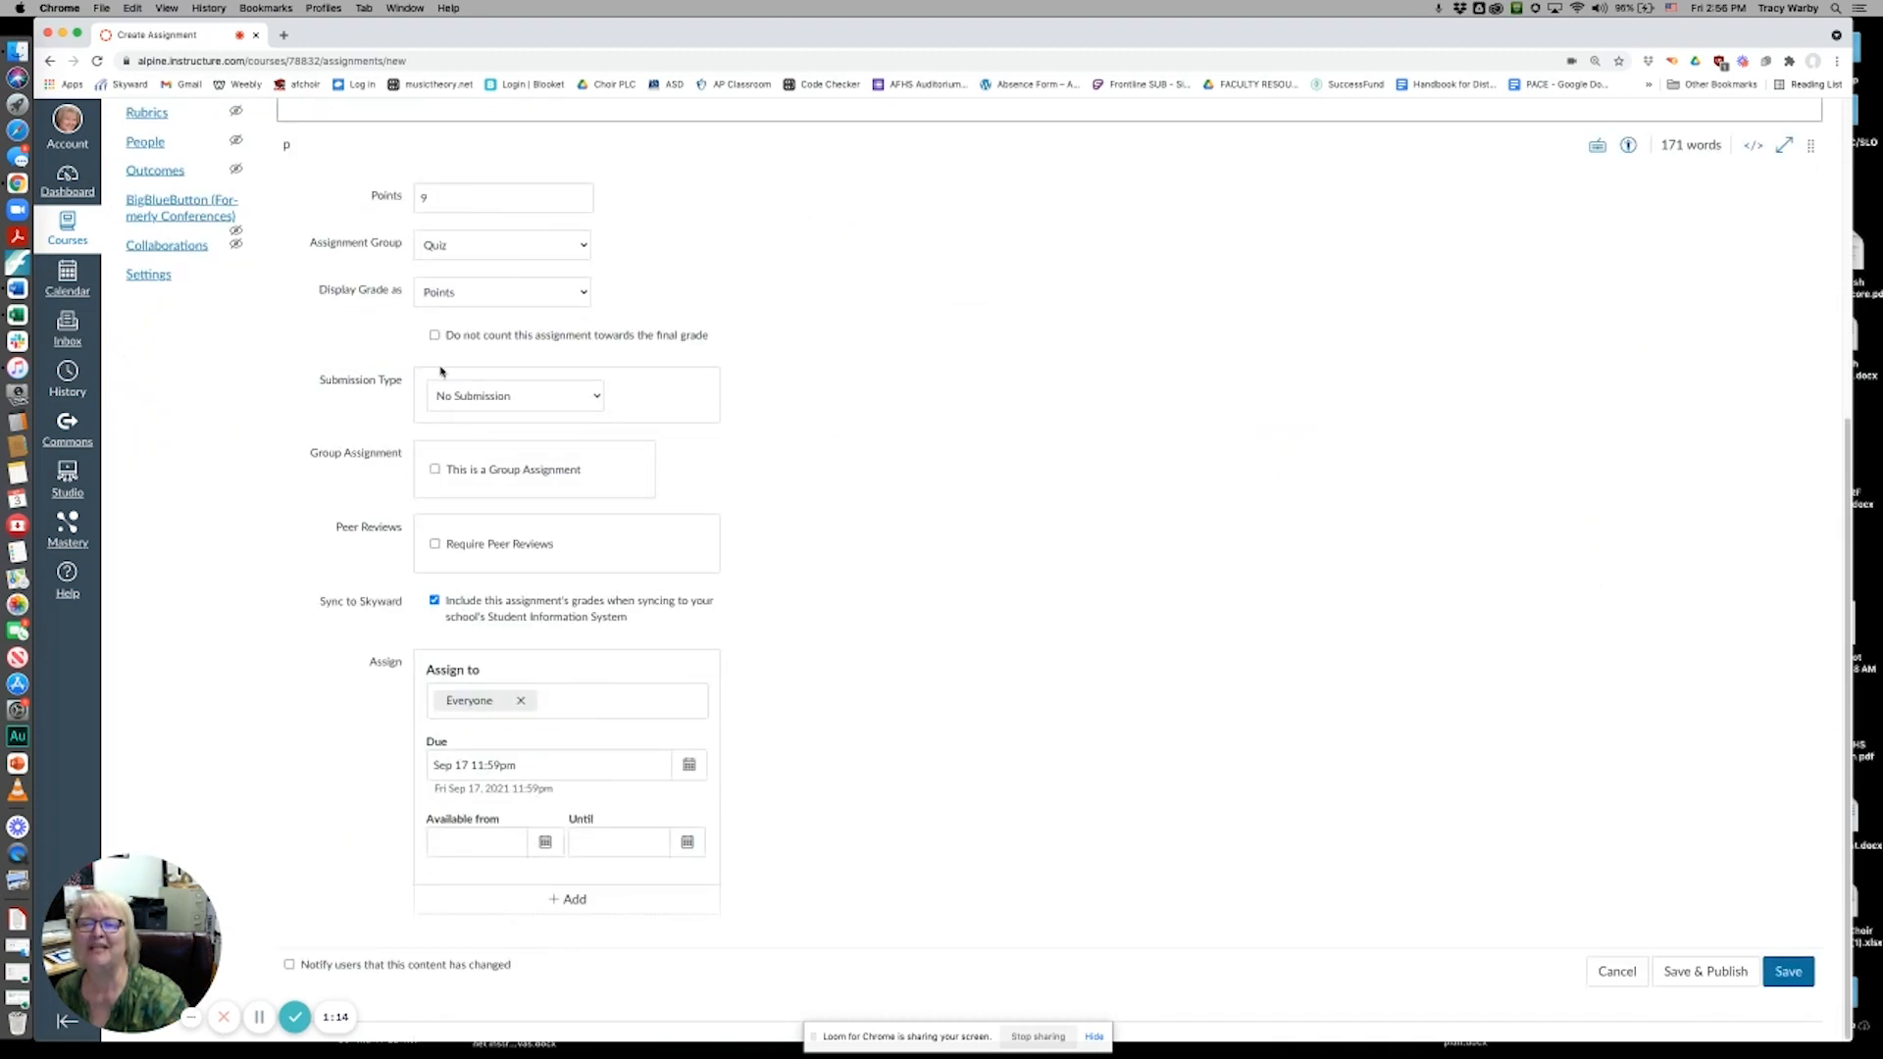
pyautogui.click(595, 397)
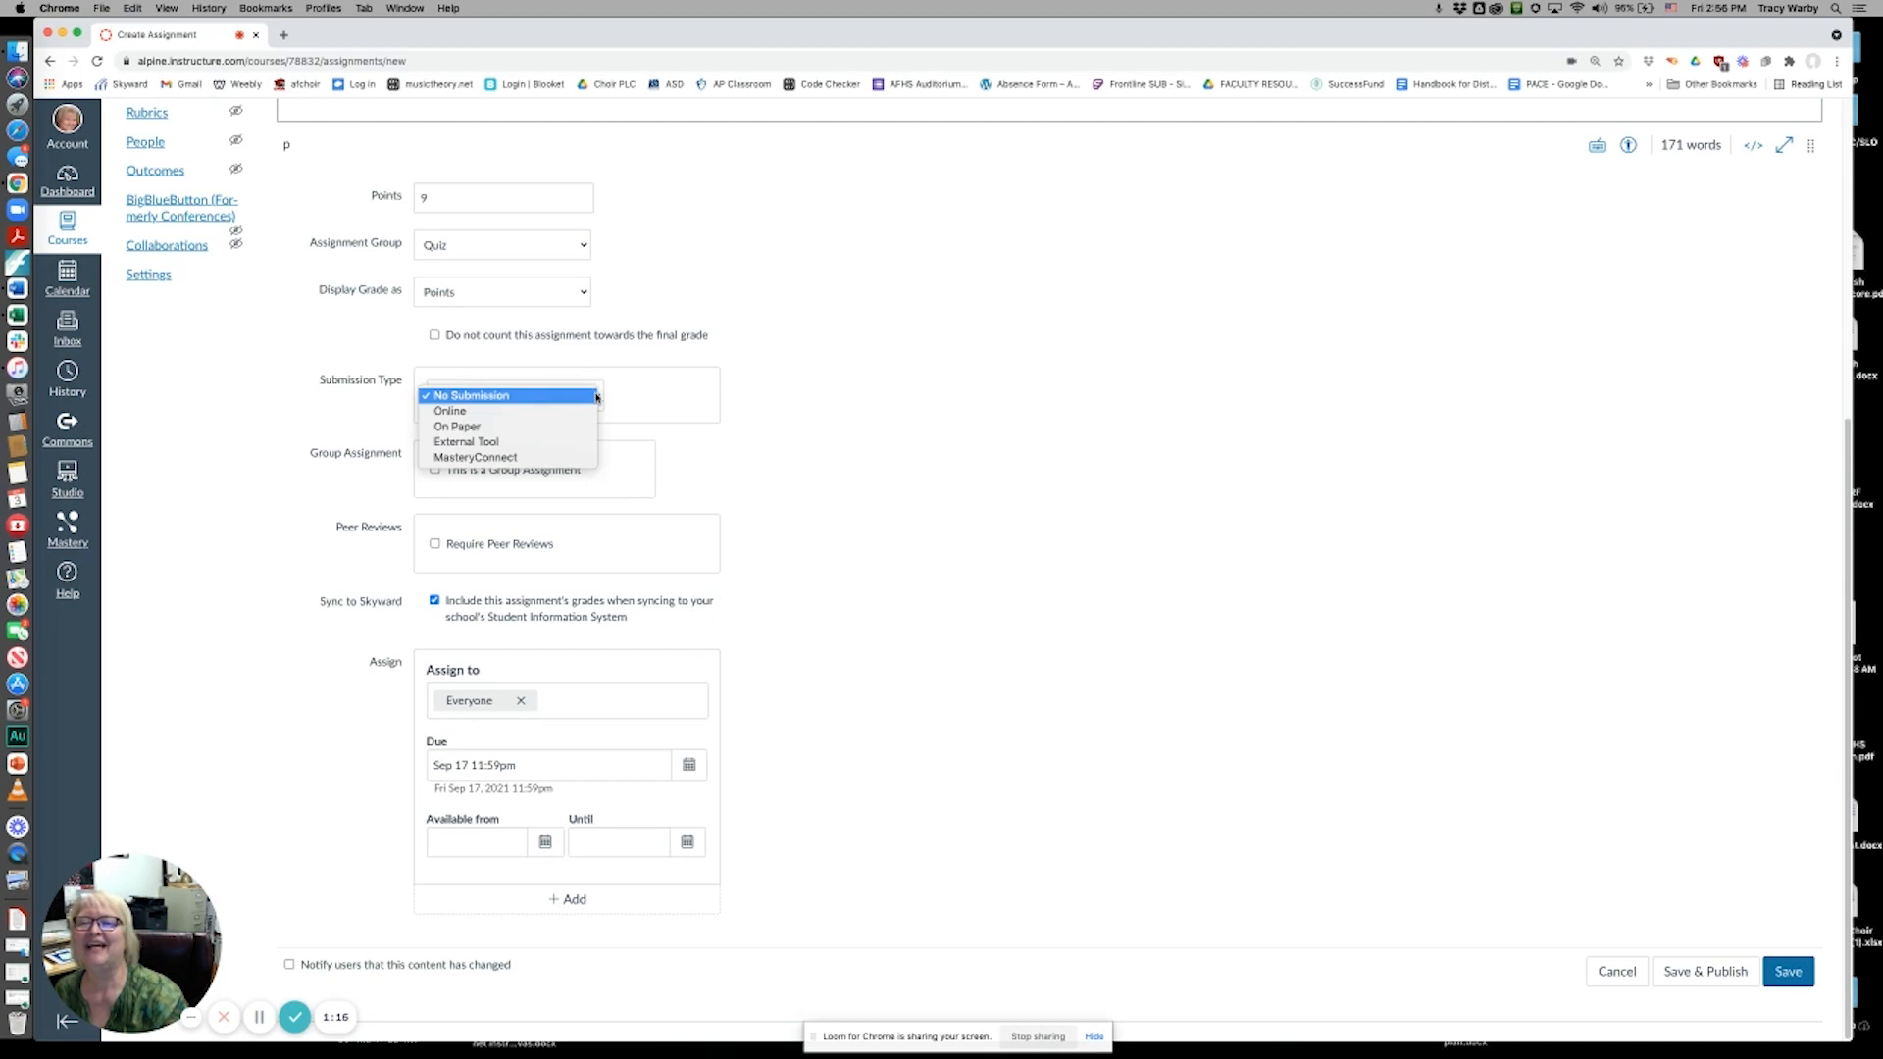
pyautogui.click(567, 441)
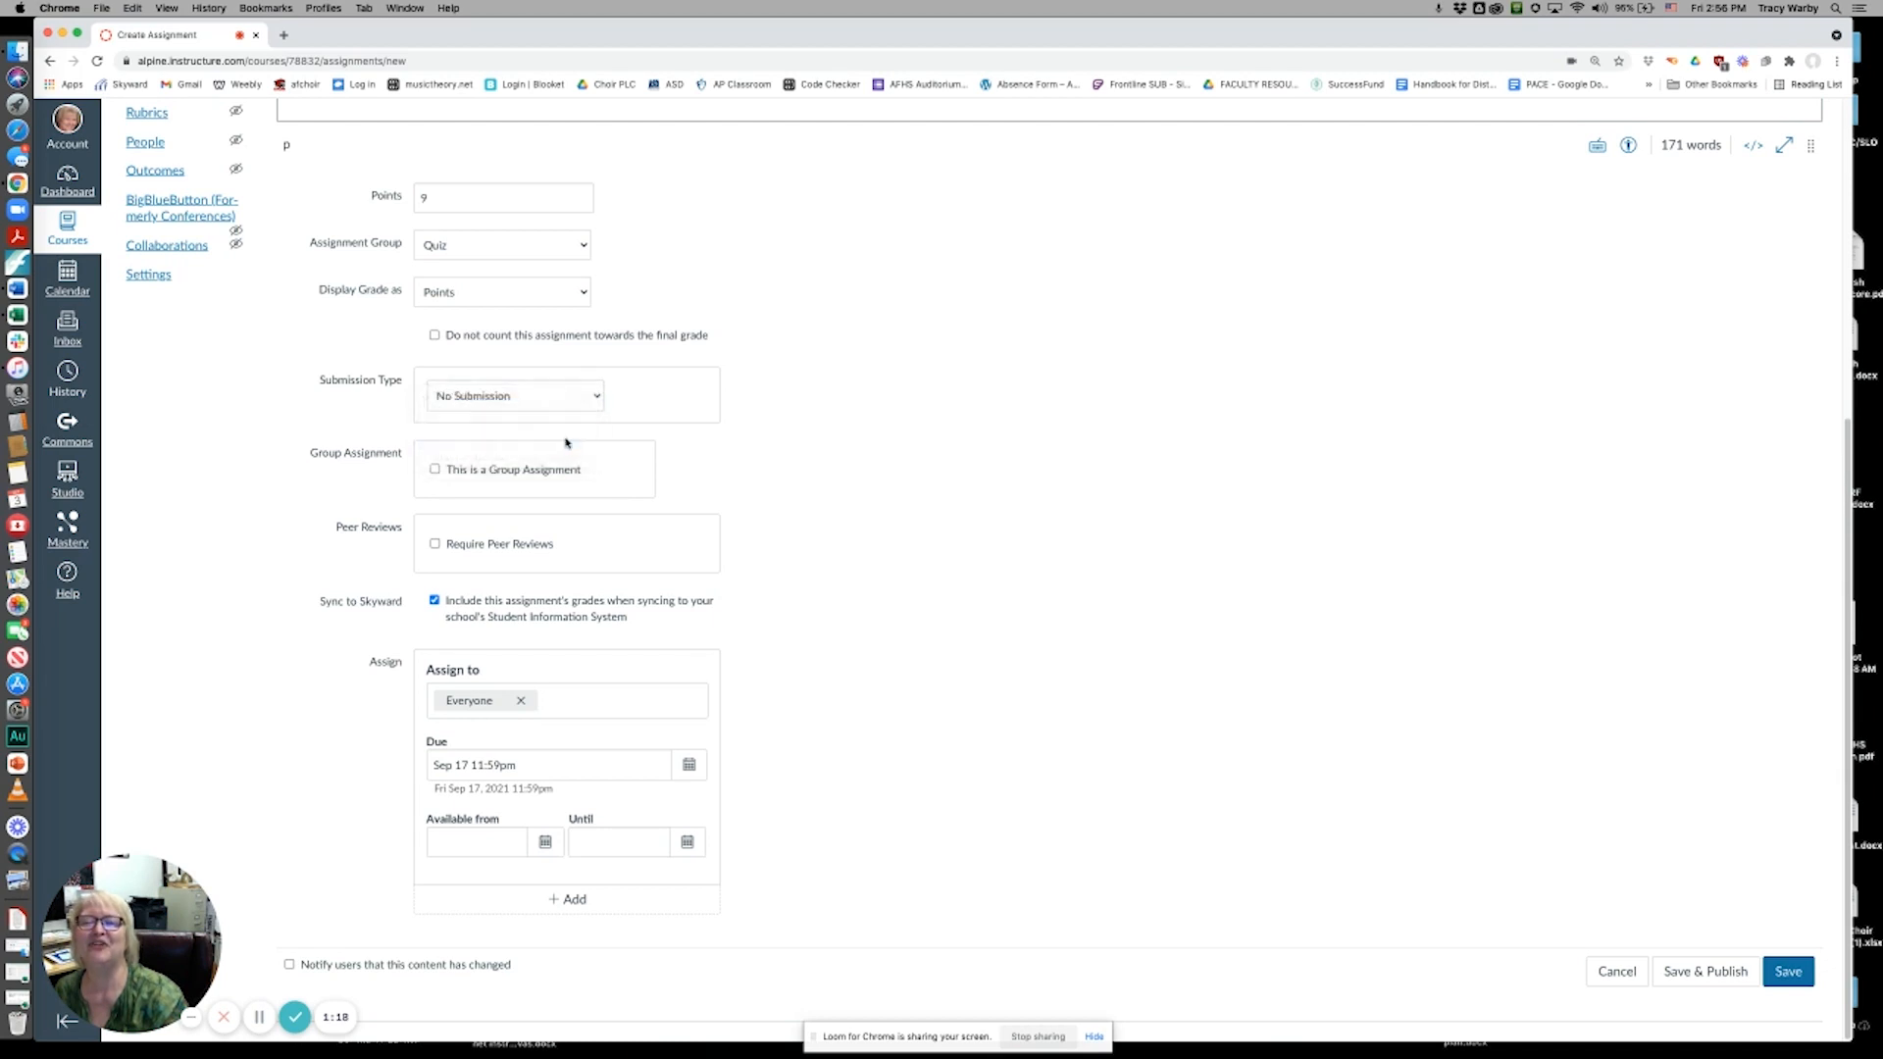
pyautogui.click(649, 491)
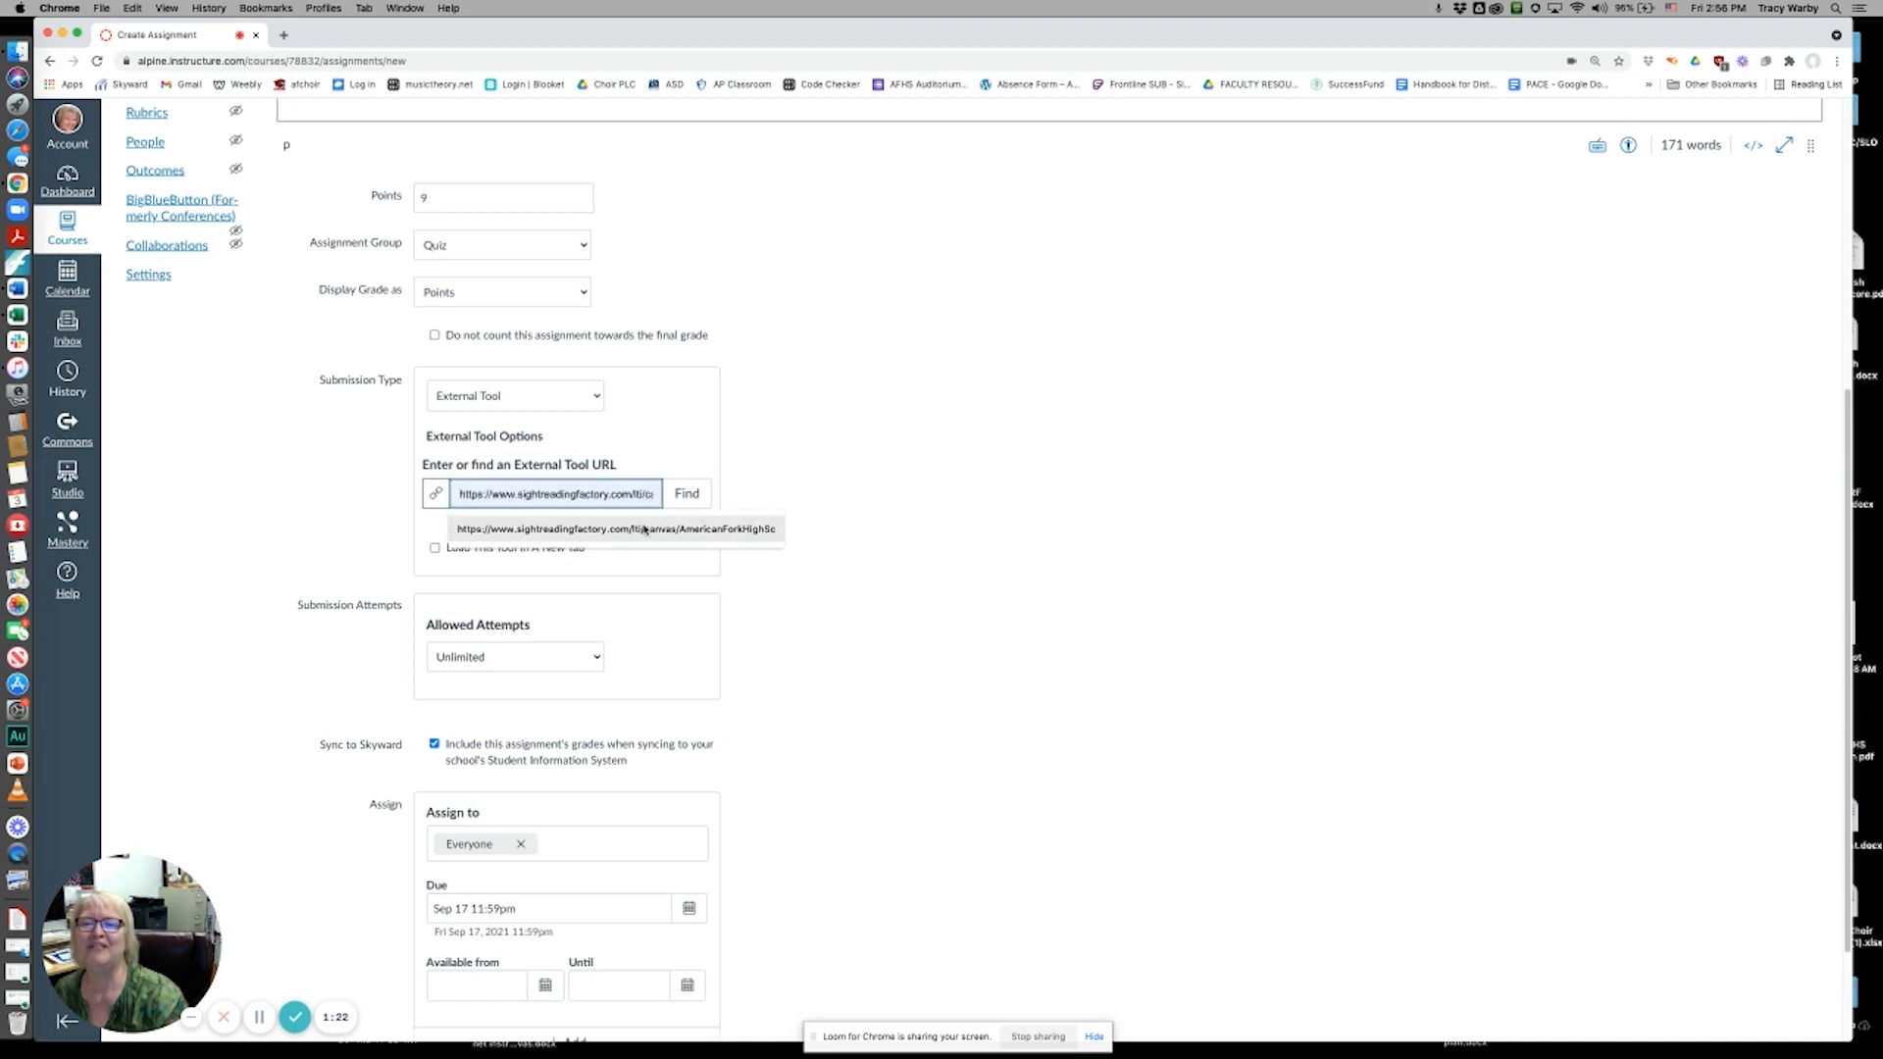
pyautogui.click(640, 528)
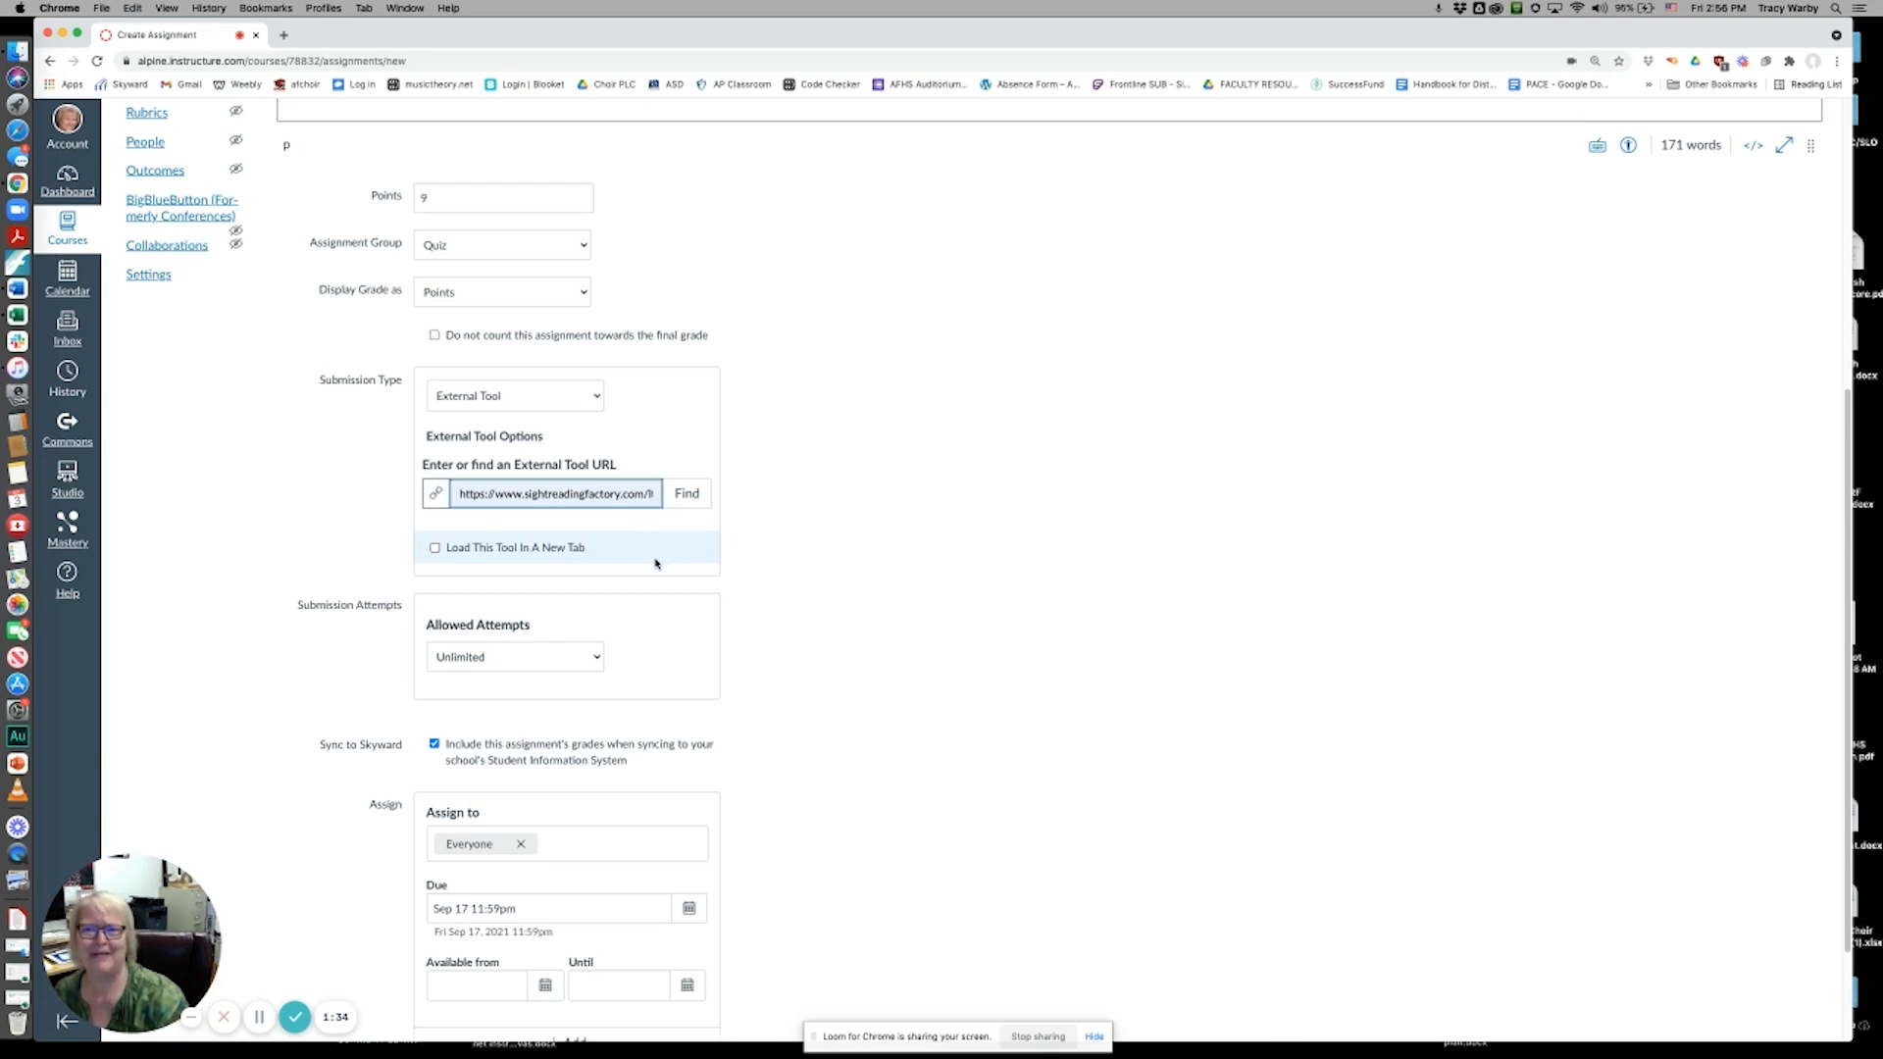
pyautogui.click(436, 550)
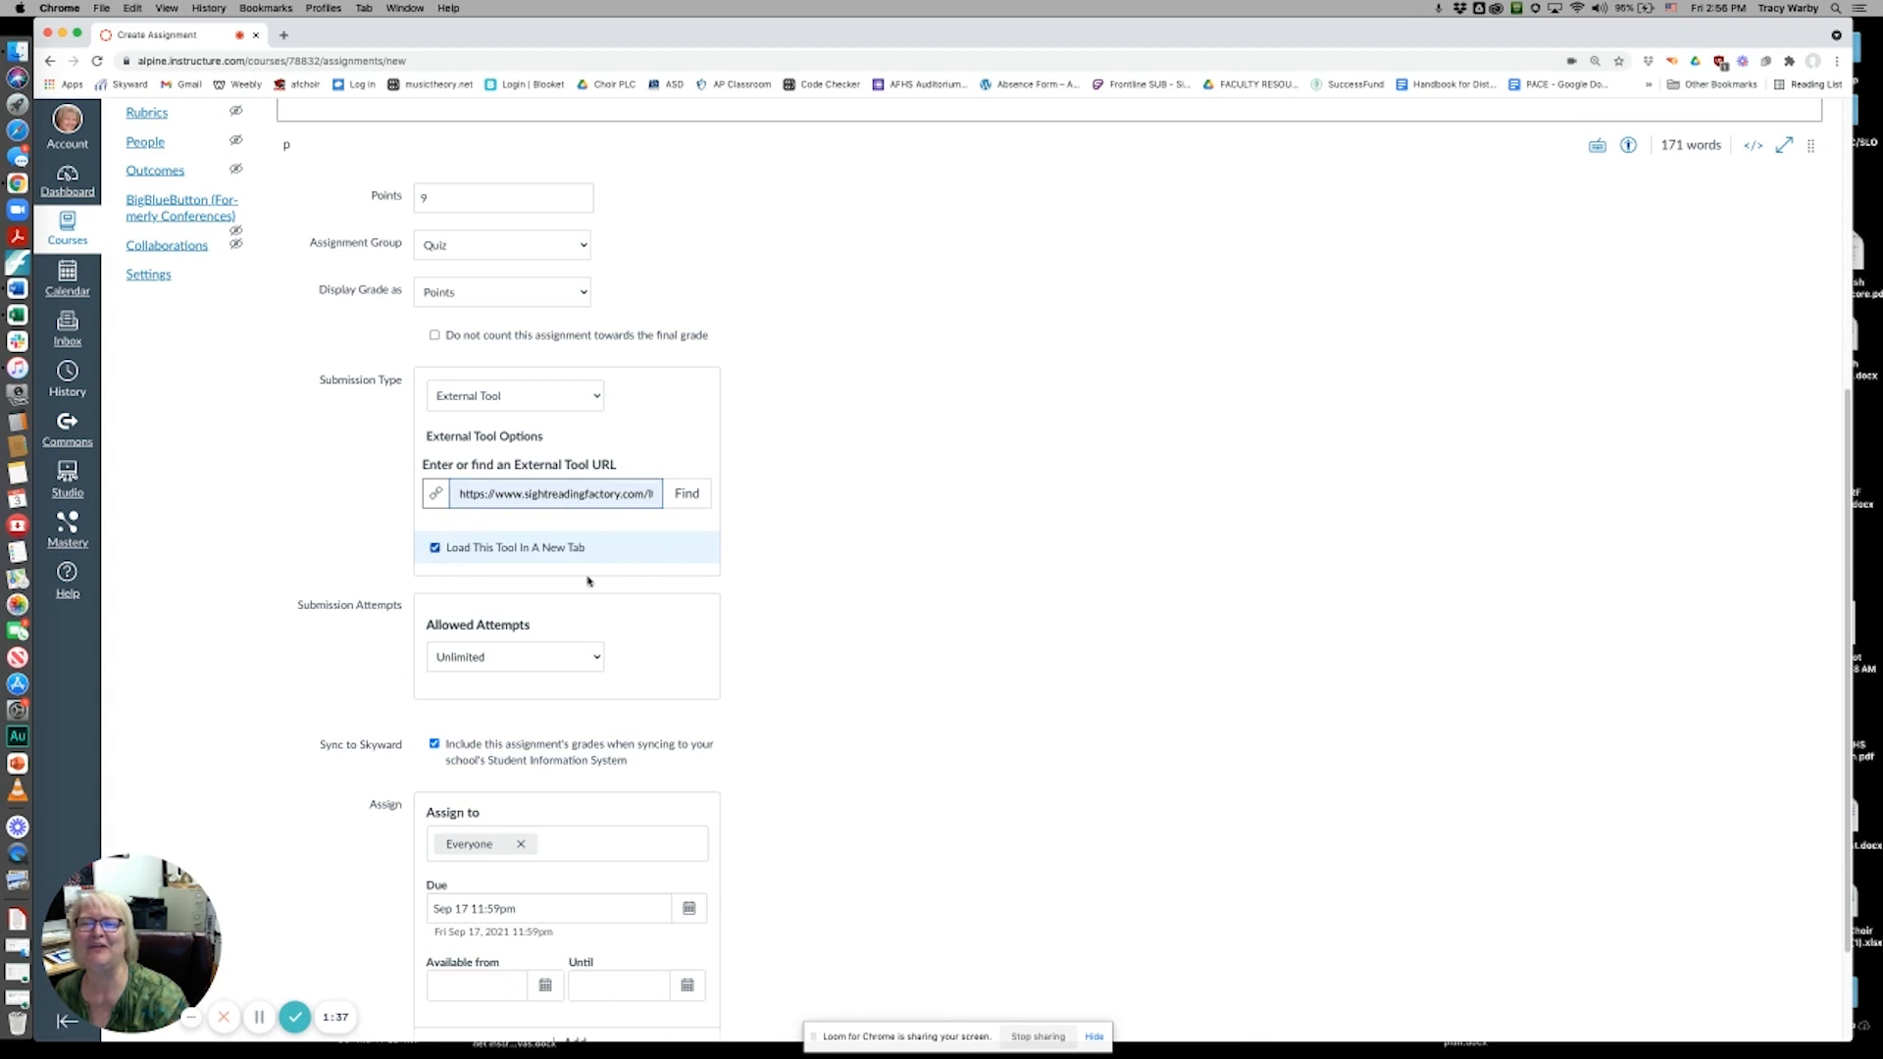
# Find and select SightReadingFactory as the configured external tool, and enable loading it in a new tab.
pyautogui.click(686, 495)
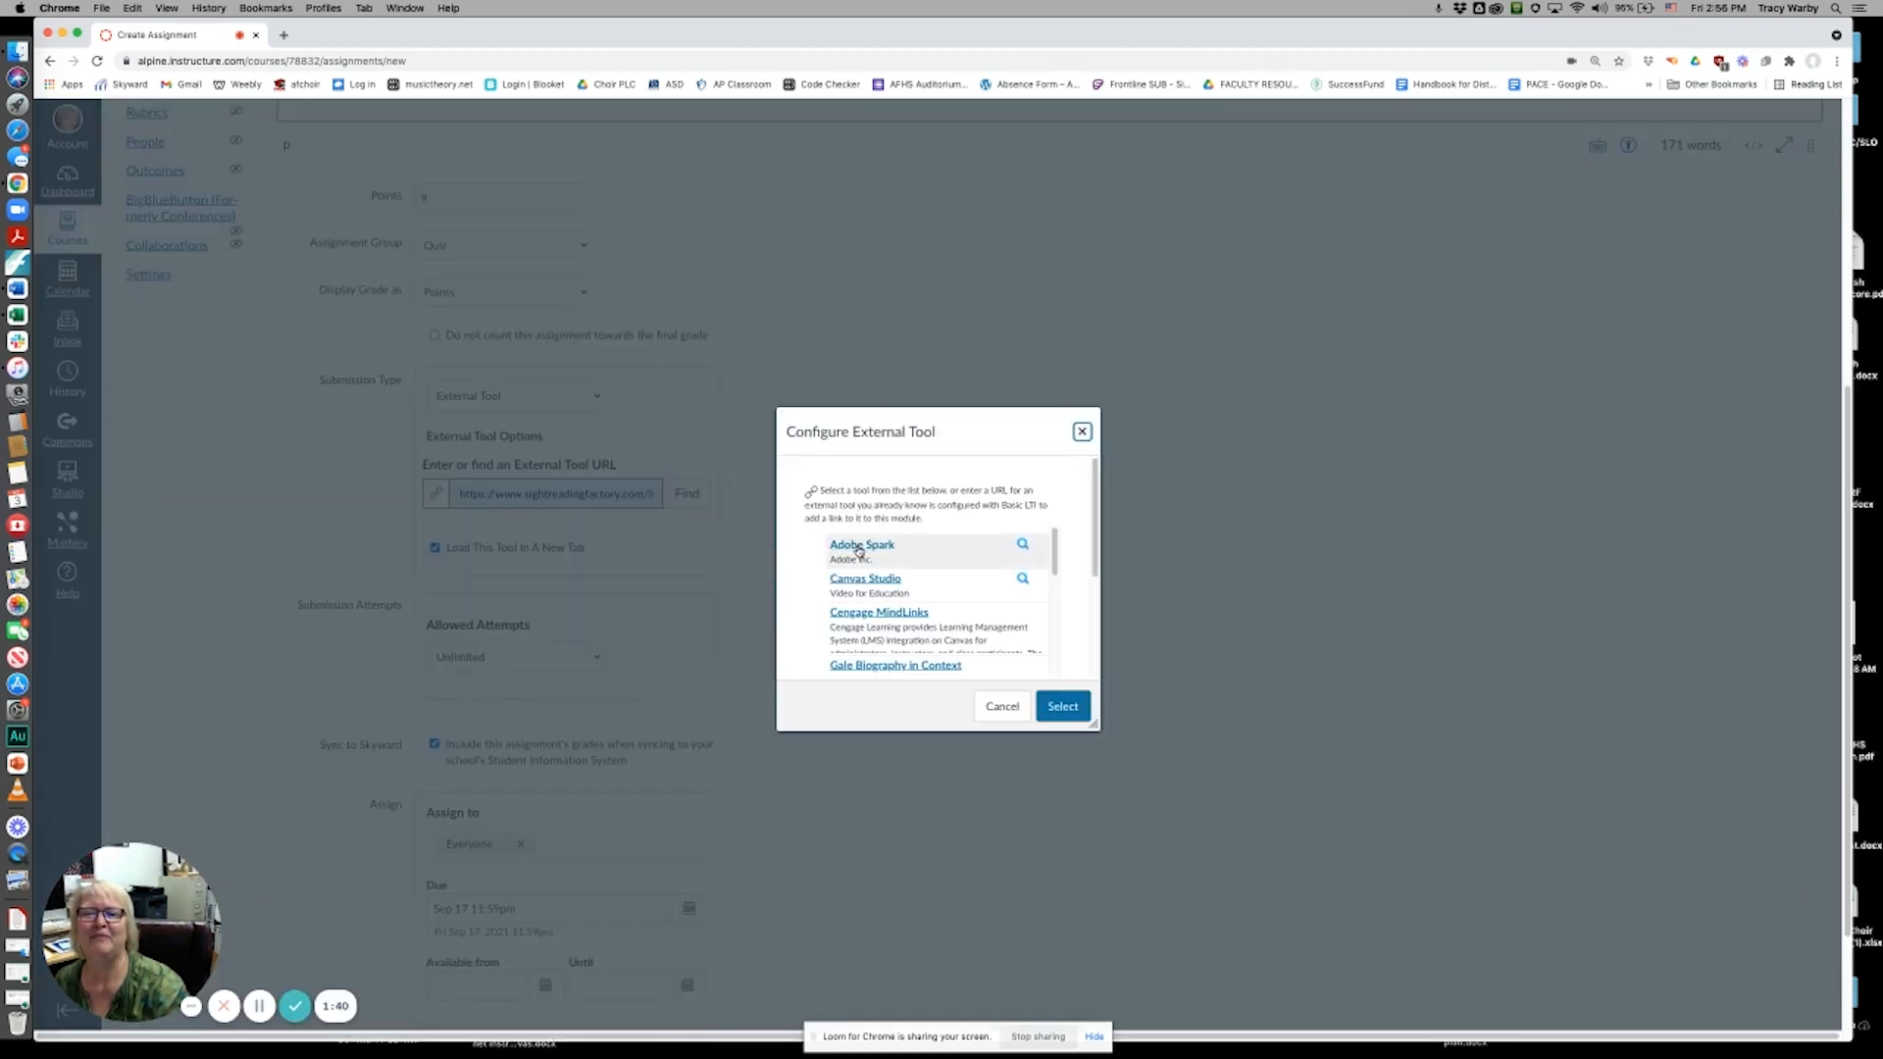
pyautogui.scroll(-10, 859, 552)
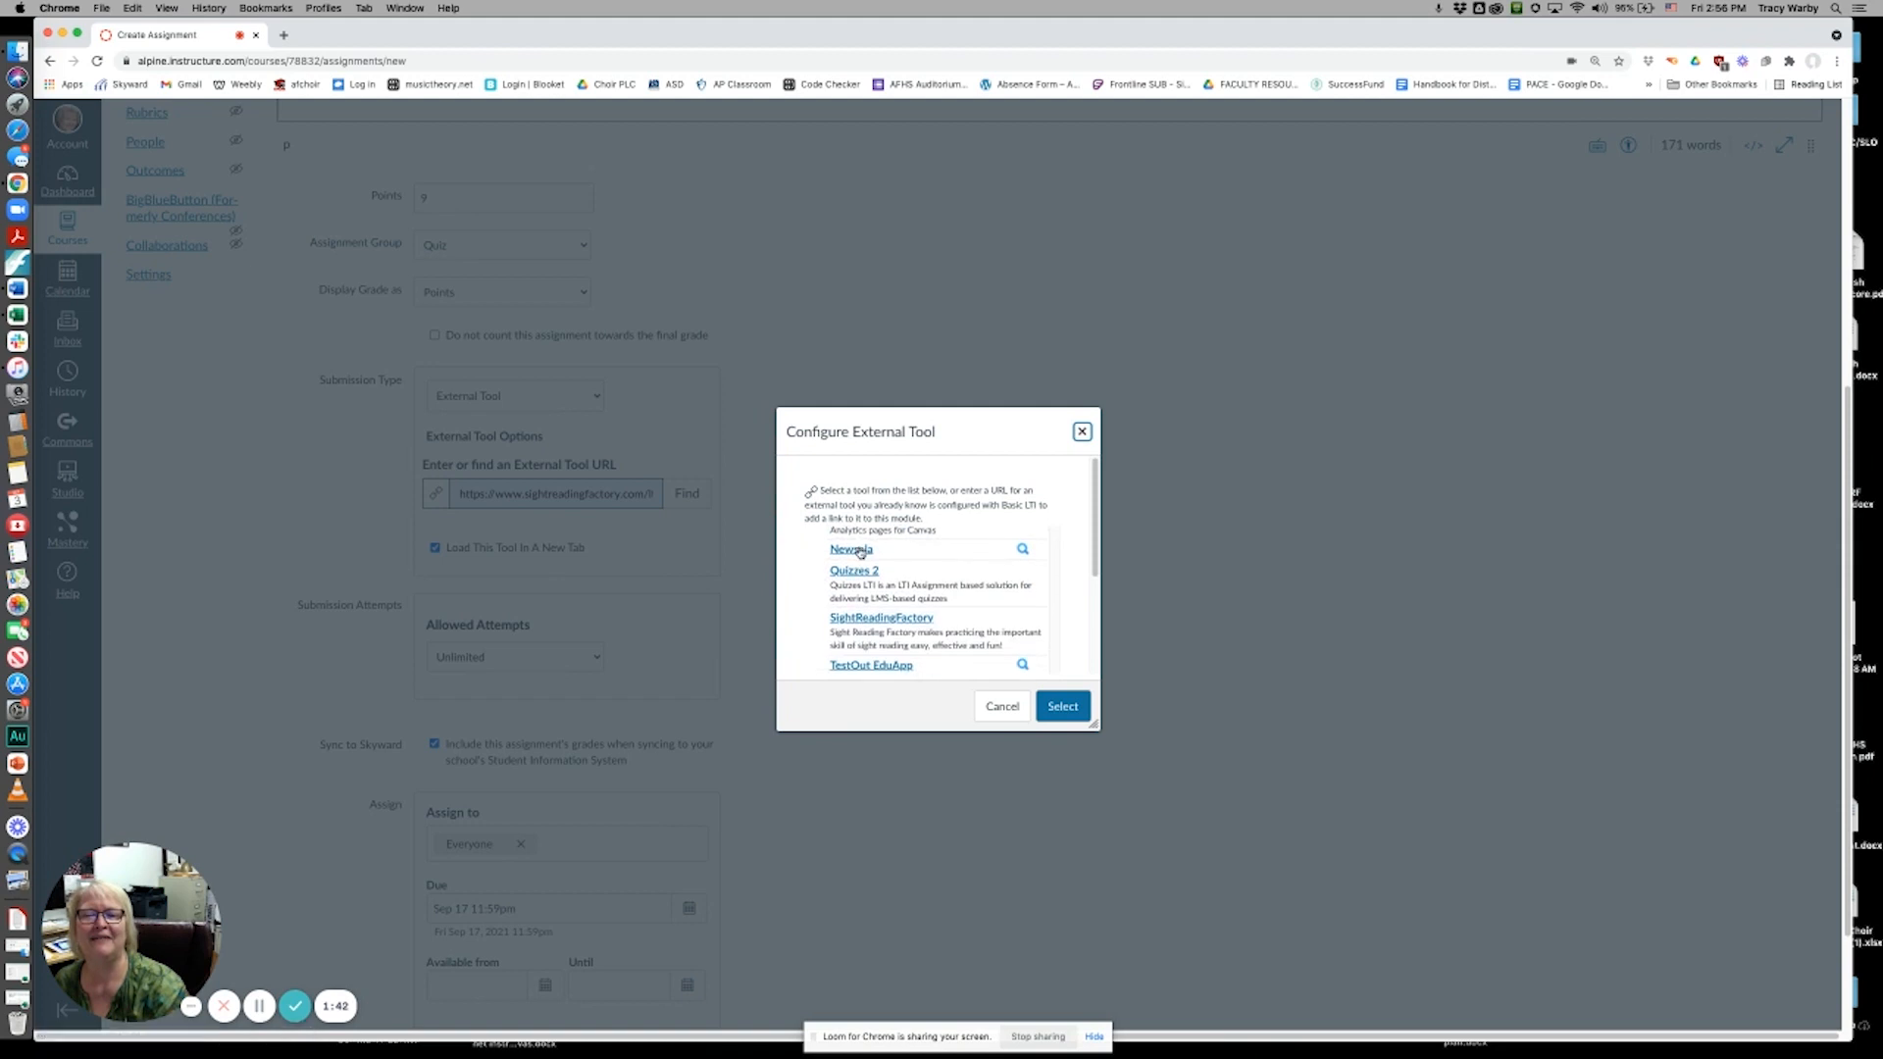
pyautogui.click(897, 618)
pyautogui.click(1063, 706)
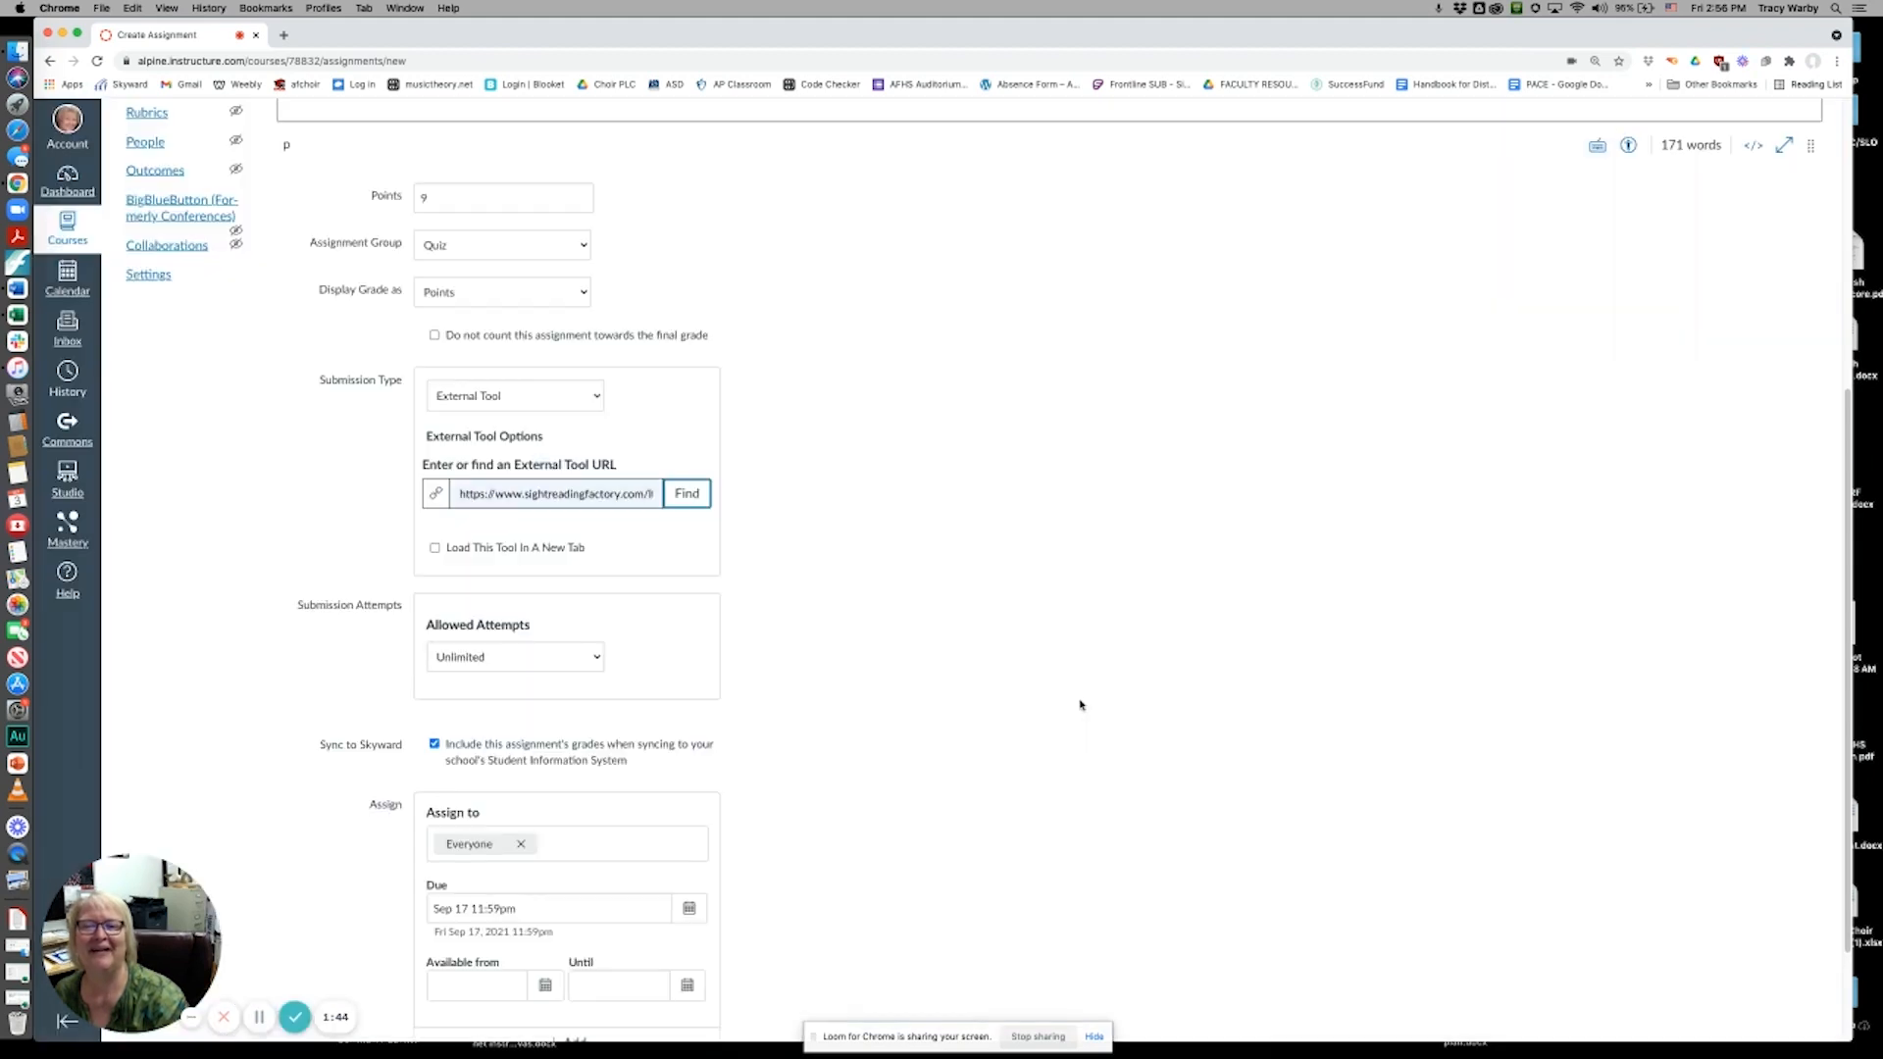
pyautogui.click(434, 550)
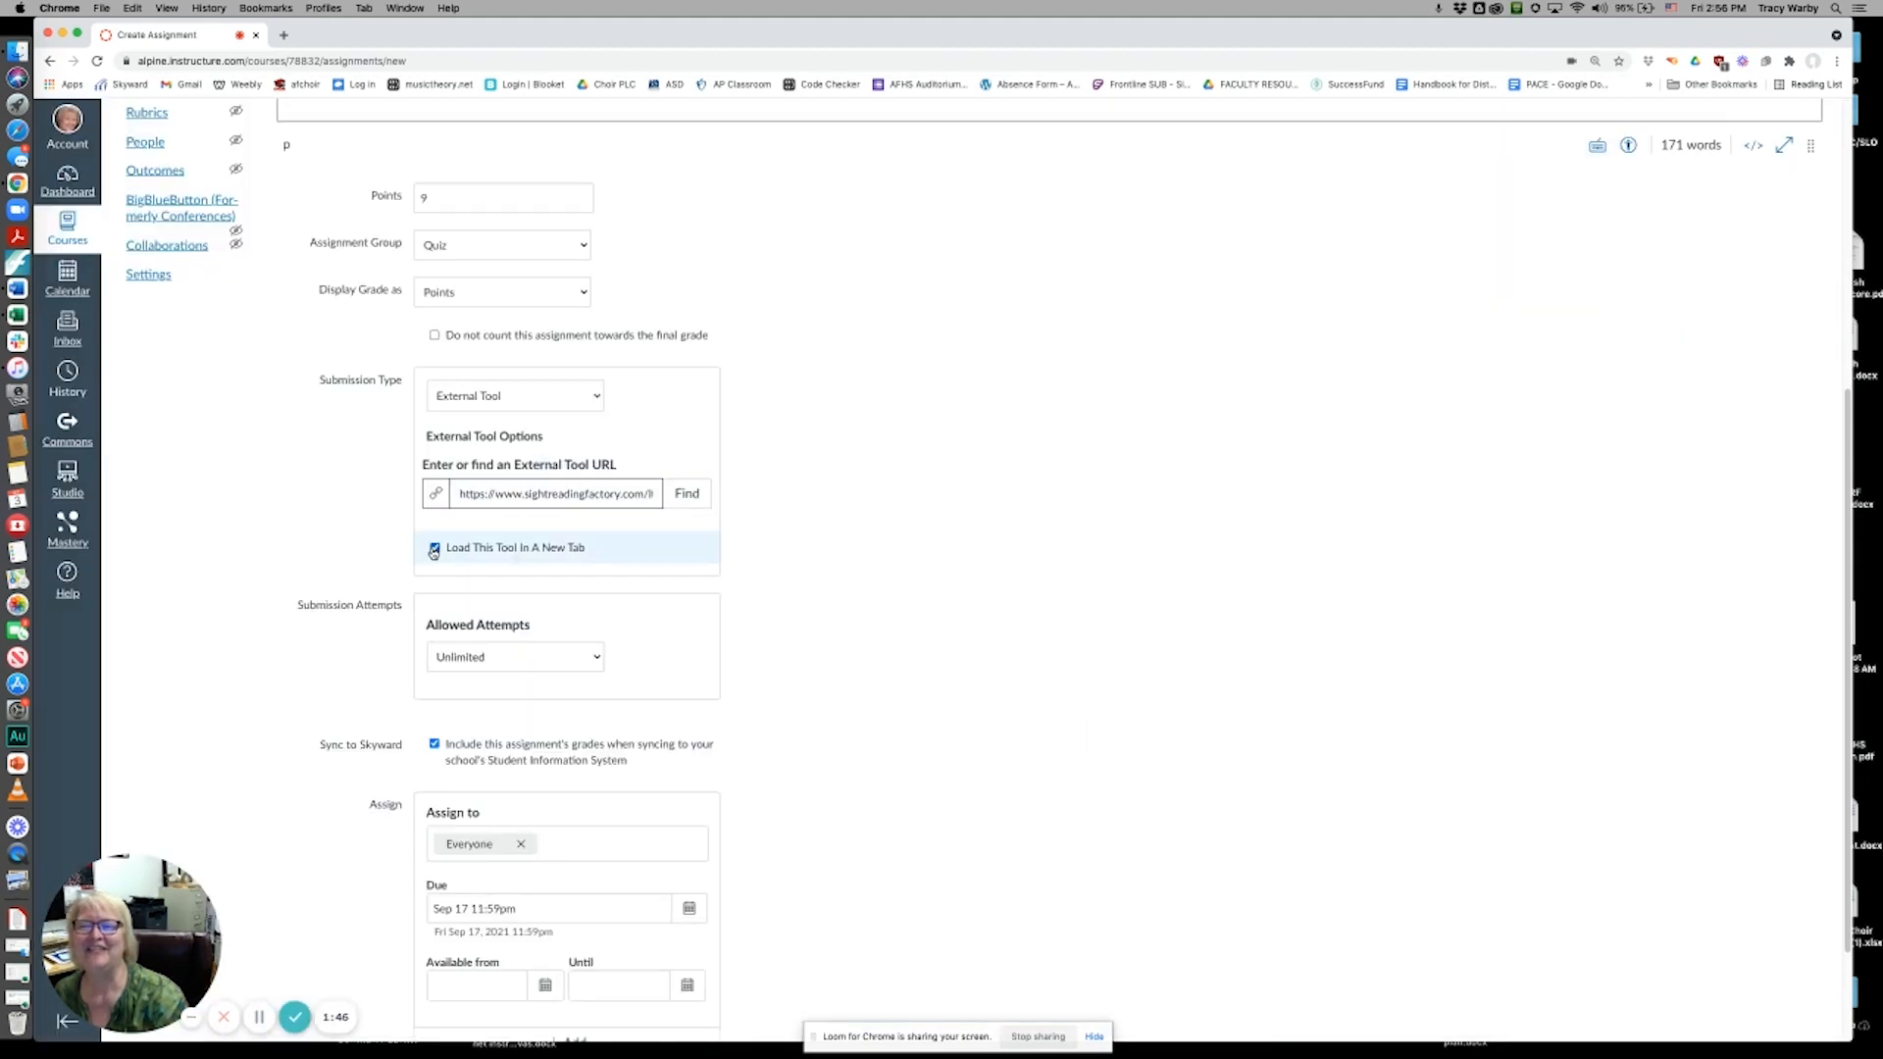
# Save and publish the assignment, and load Sight Reading Quiz #1 in a new window.
pyautogui.scroll(-3, 1003, 604)
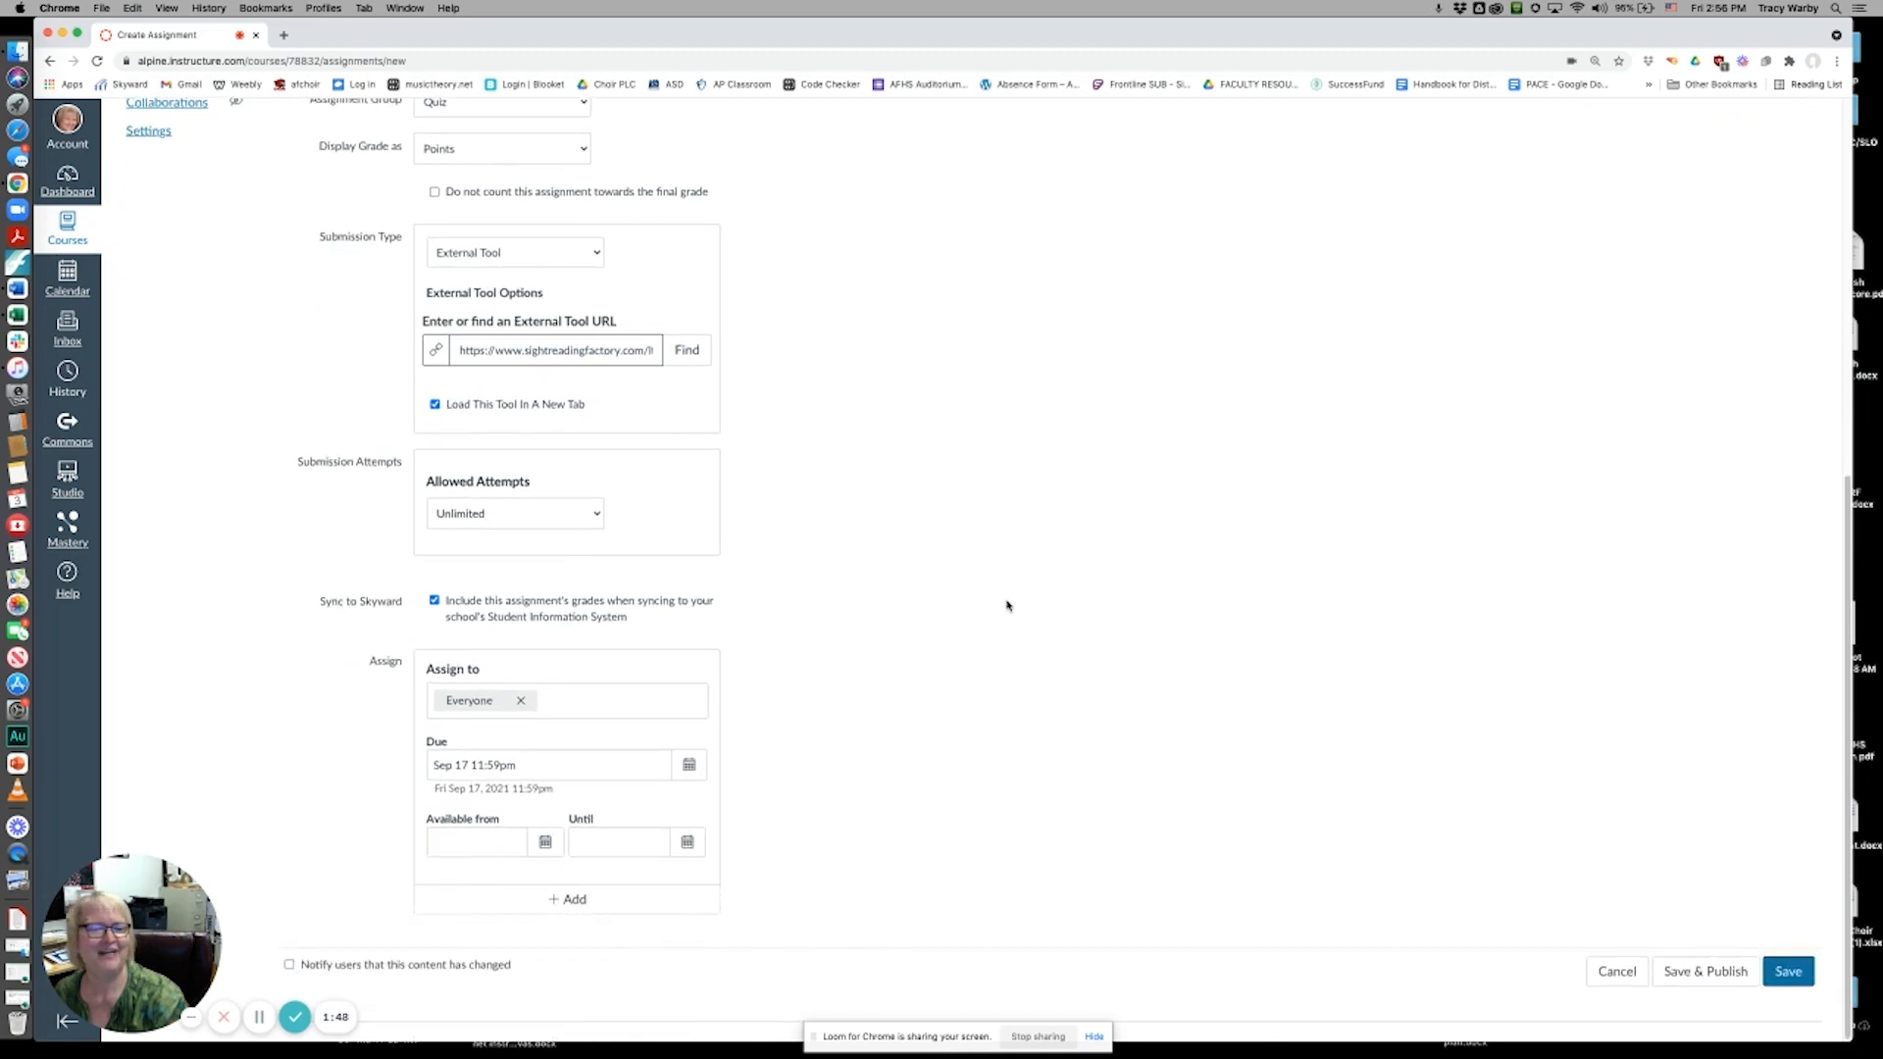
pyautogui.click(1719, 973)
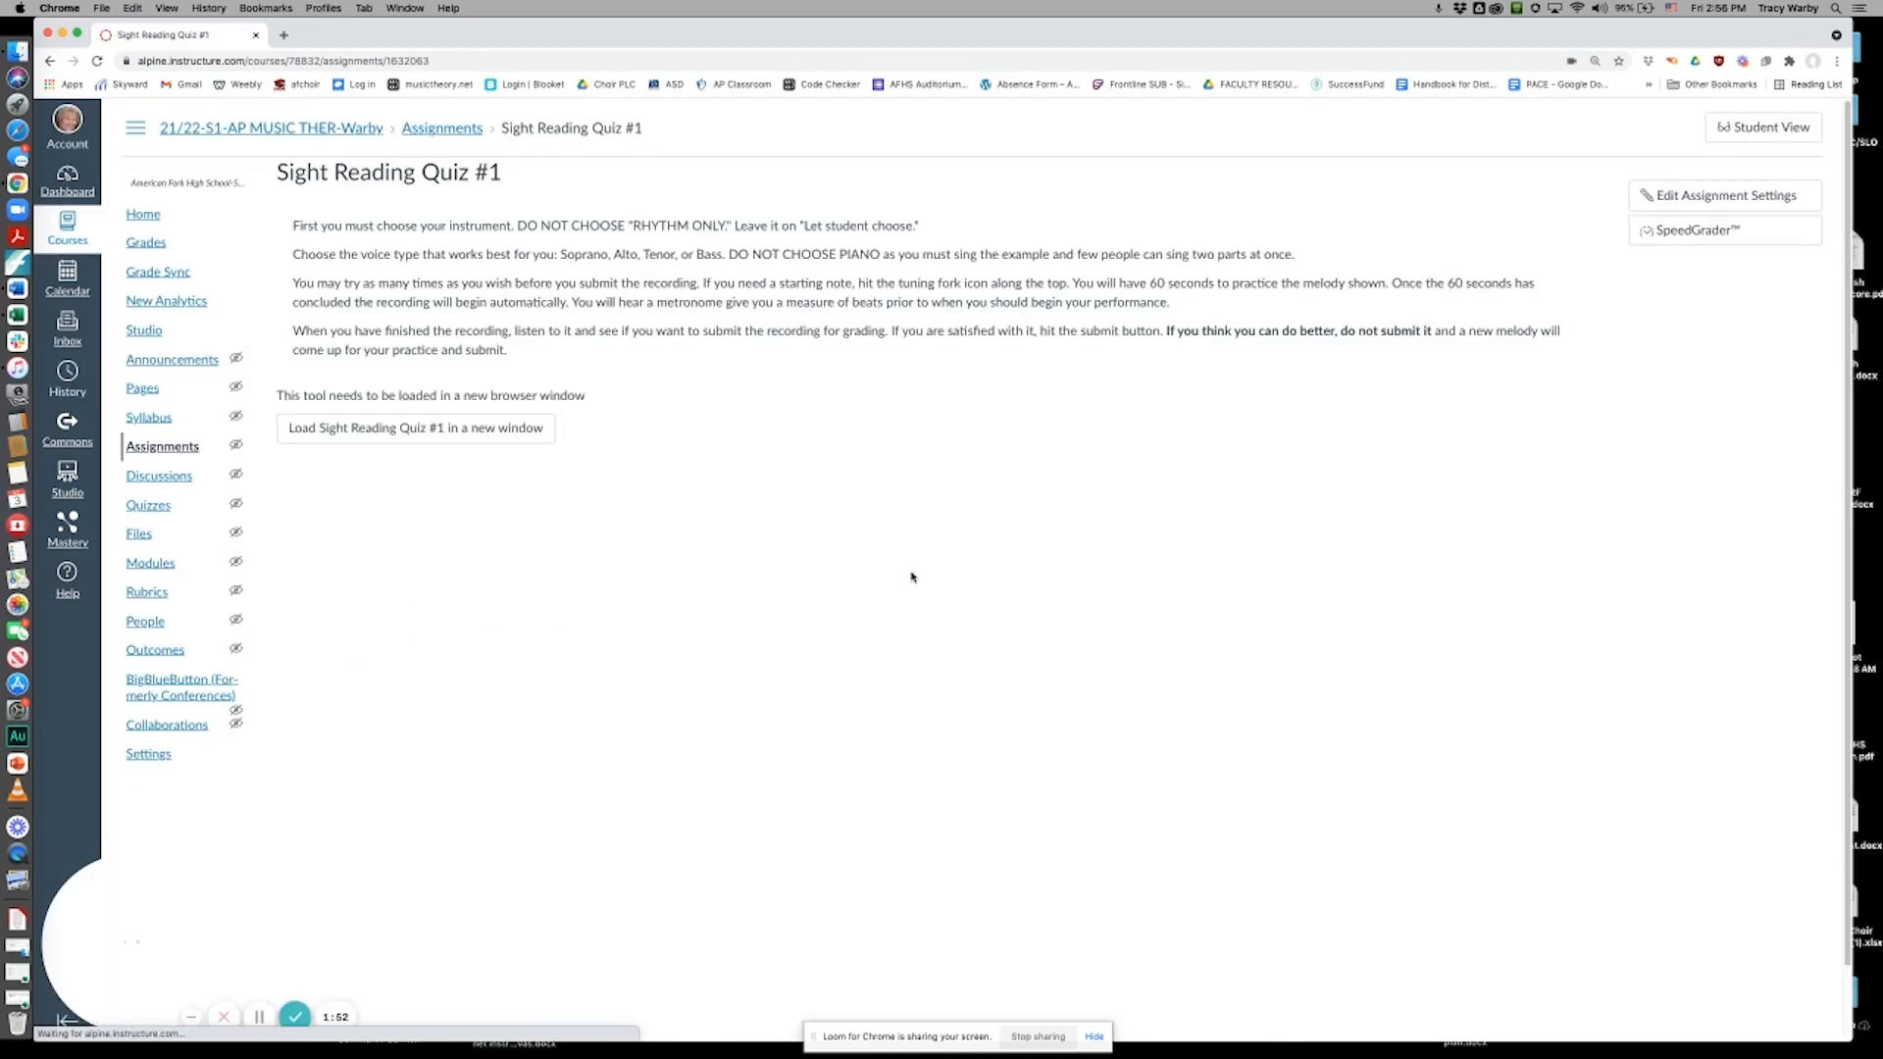
pyautogui.click(408, 431)
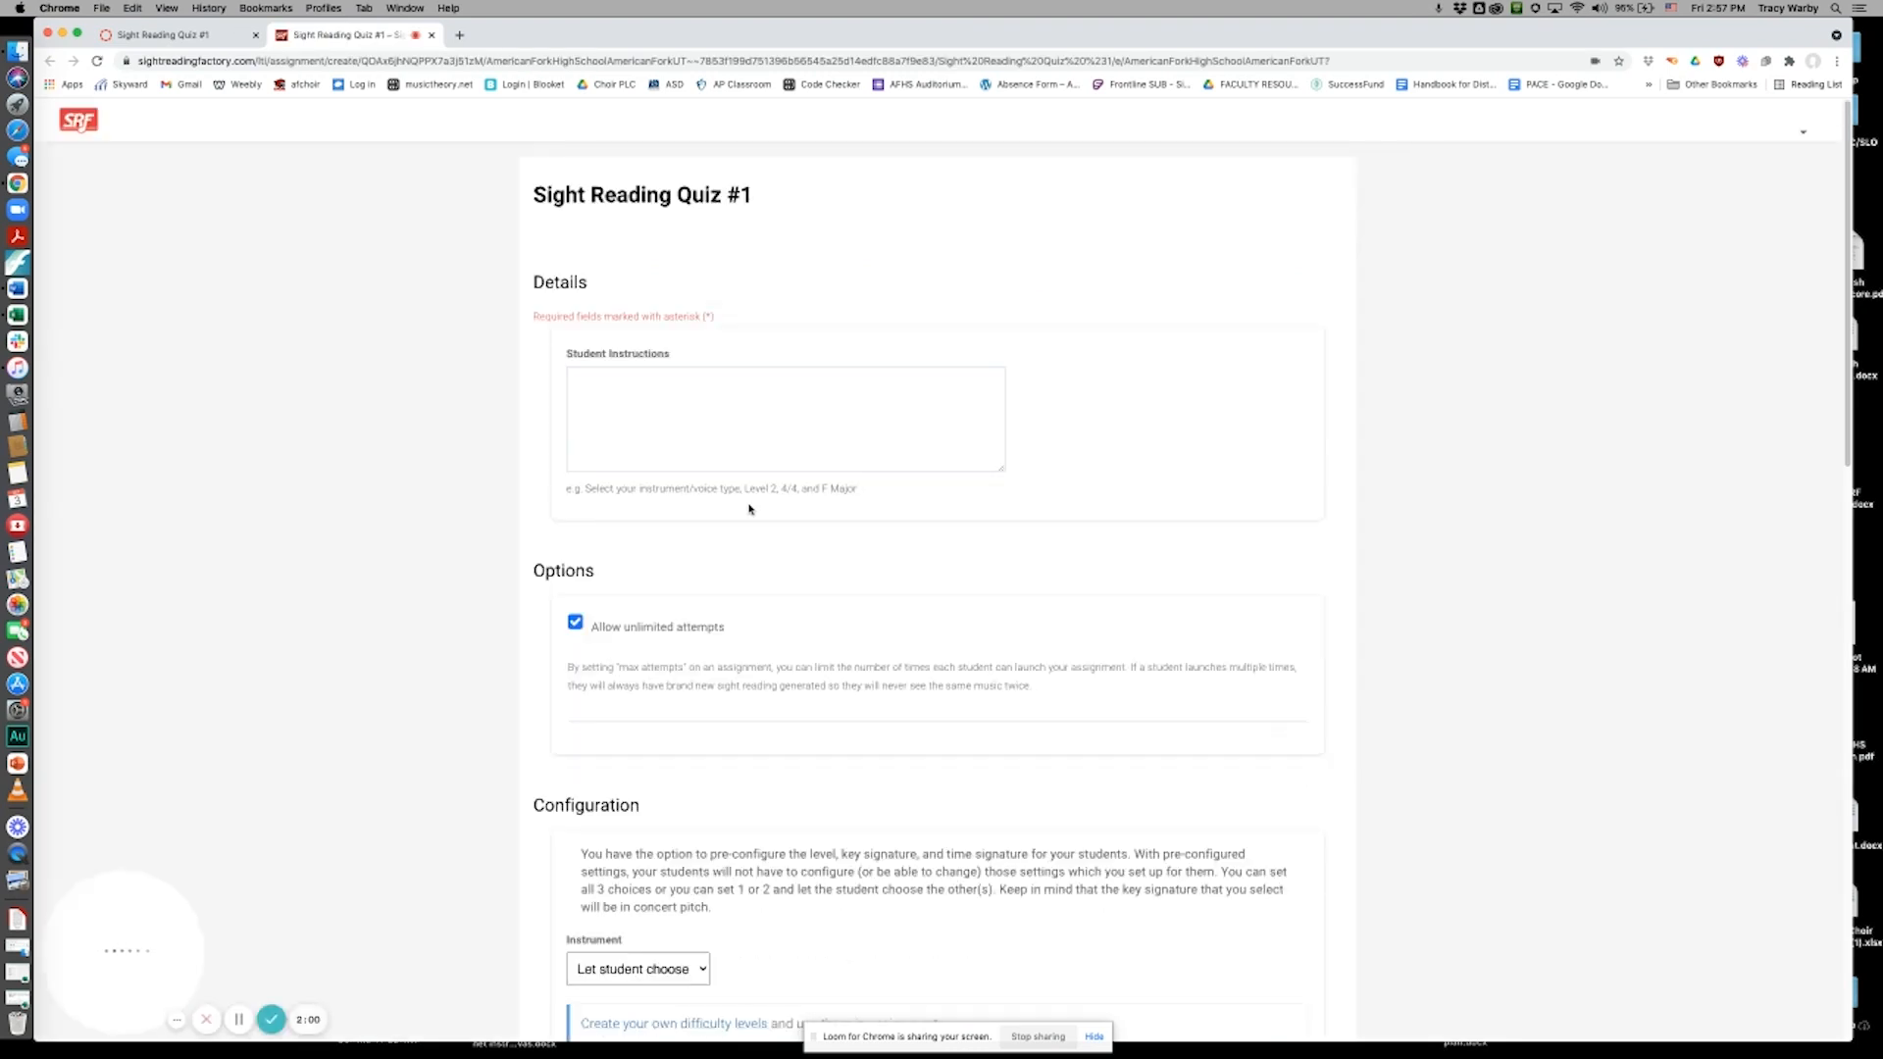
# Paste the copied quiz directions into the Student Instructions of Sight Reading Quiz #1.
pyautogui.click(616, 384)
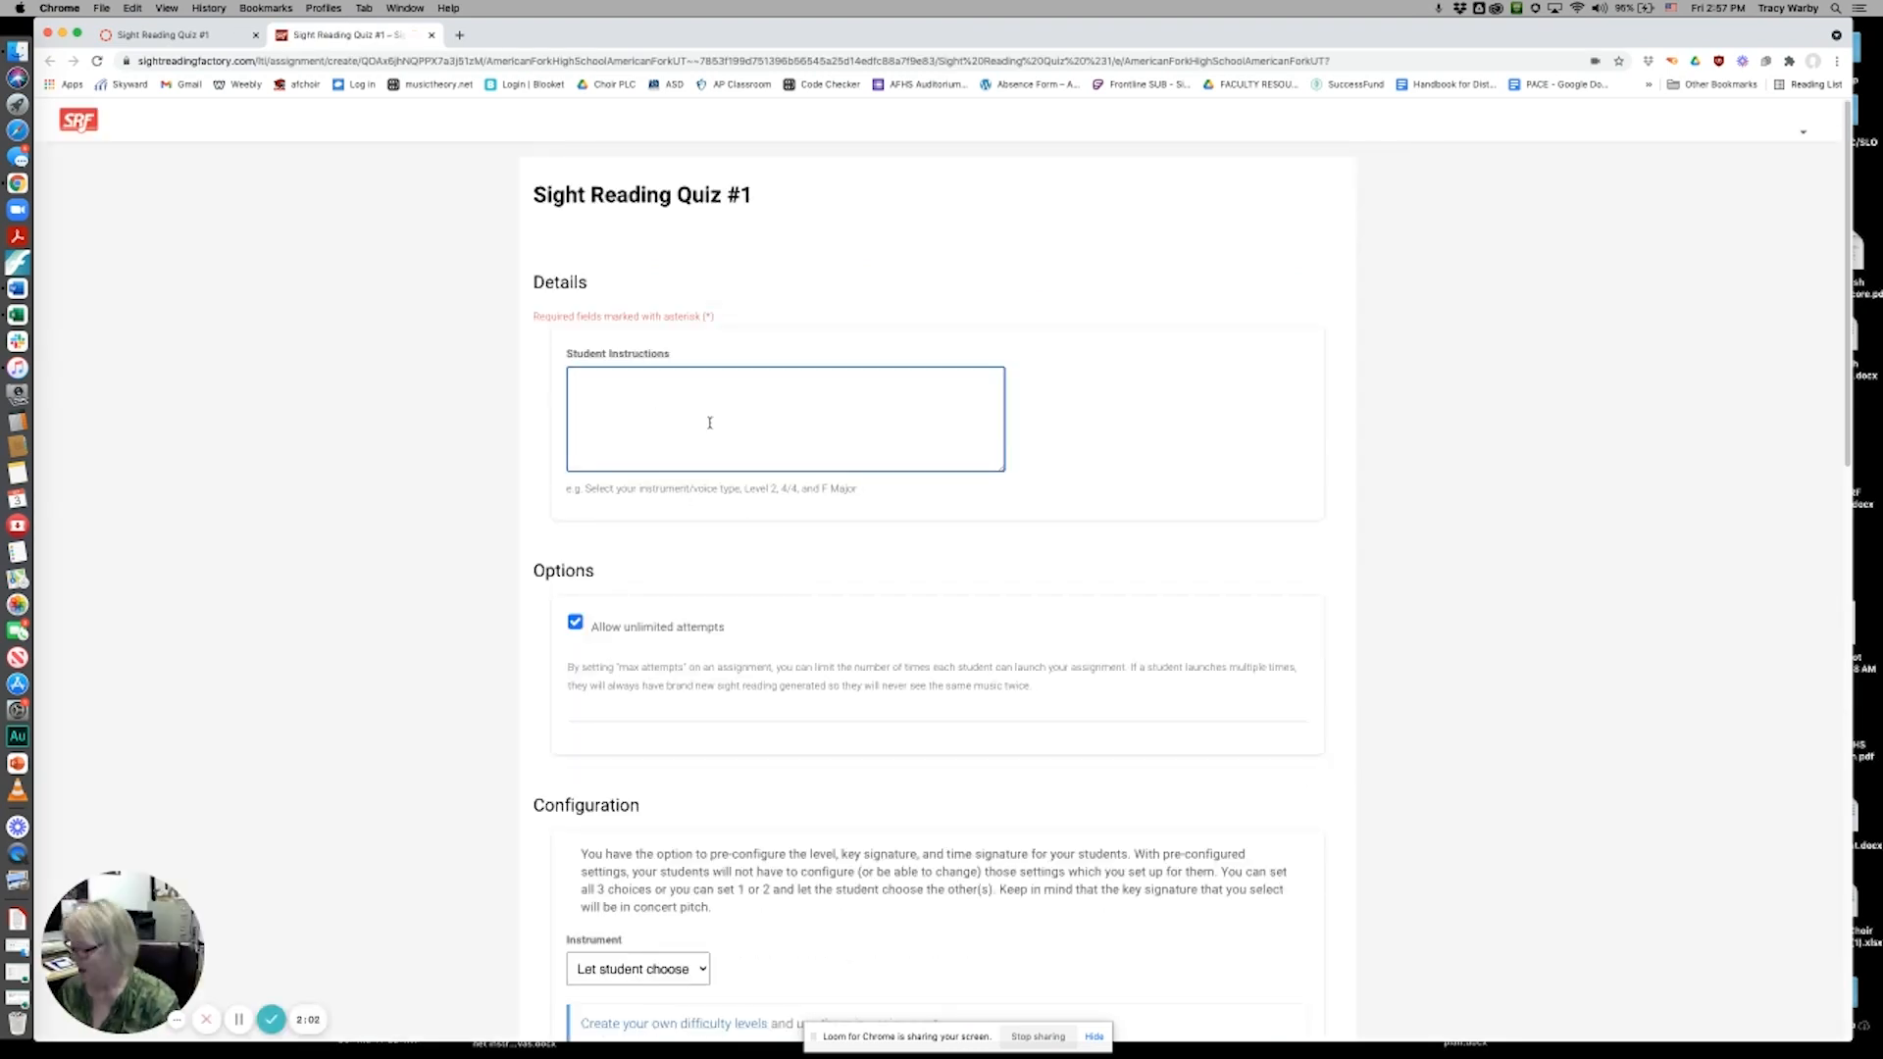
pyautogui.press('super+v')
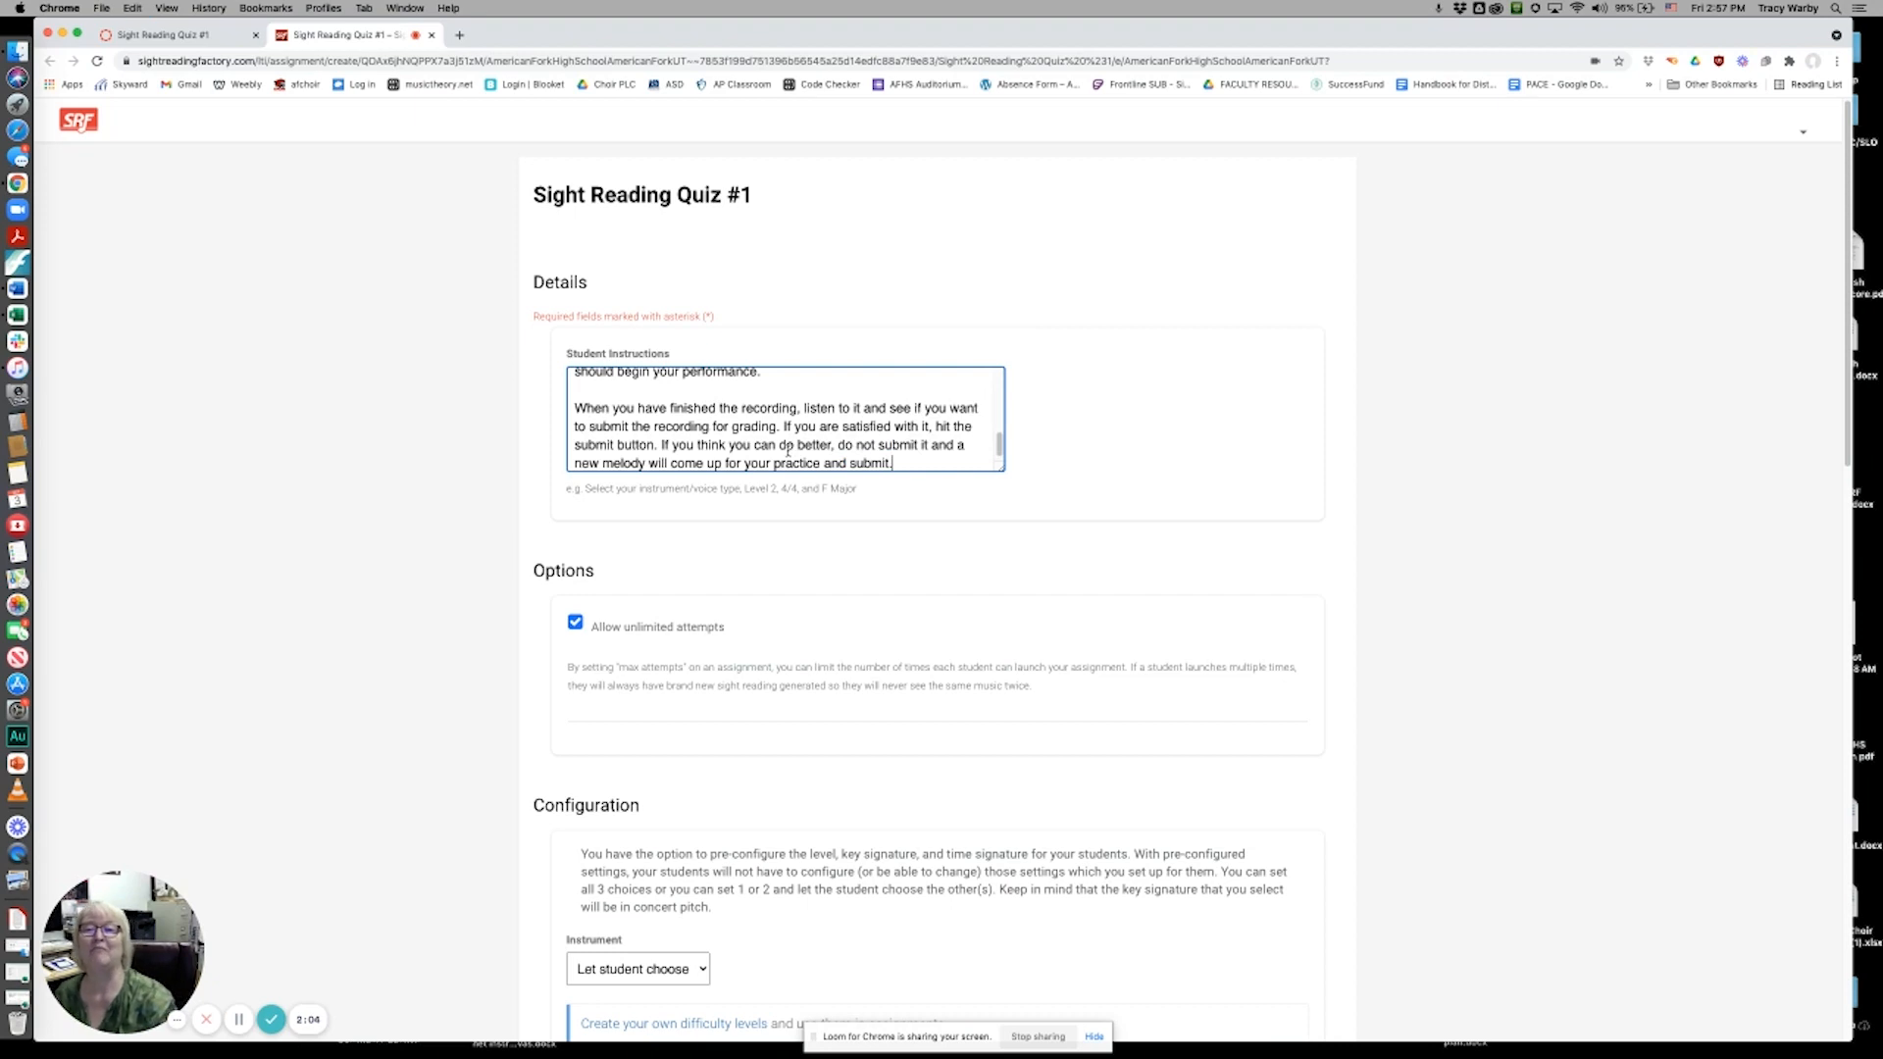
pyautogui.scroll(-1, 822, 453)
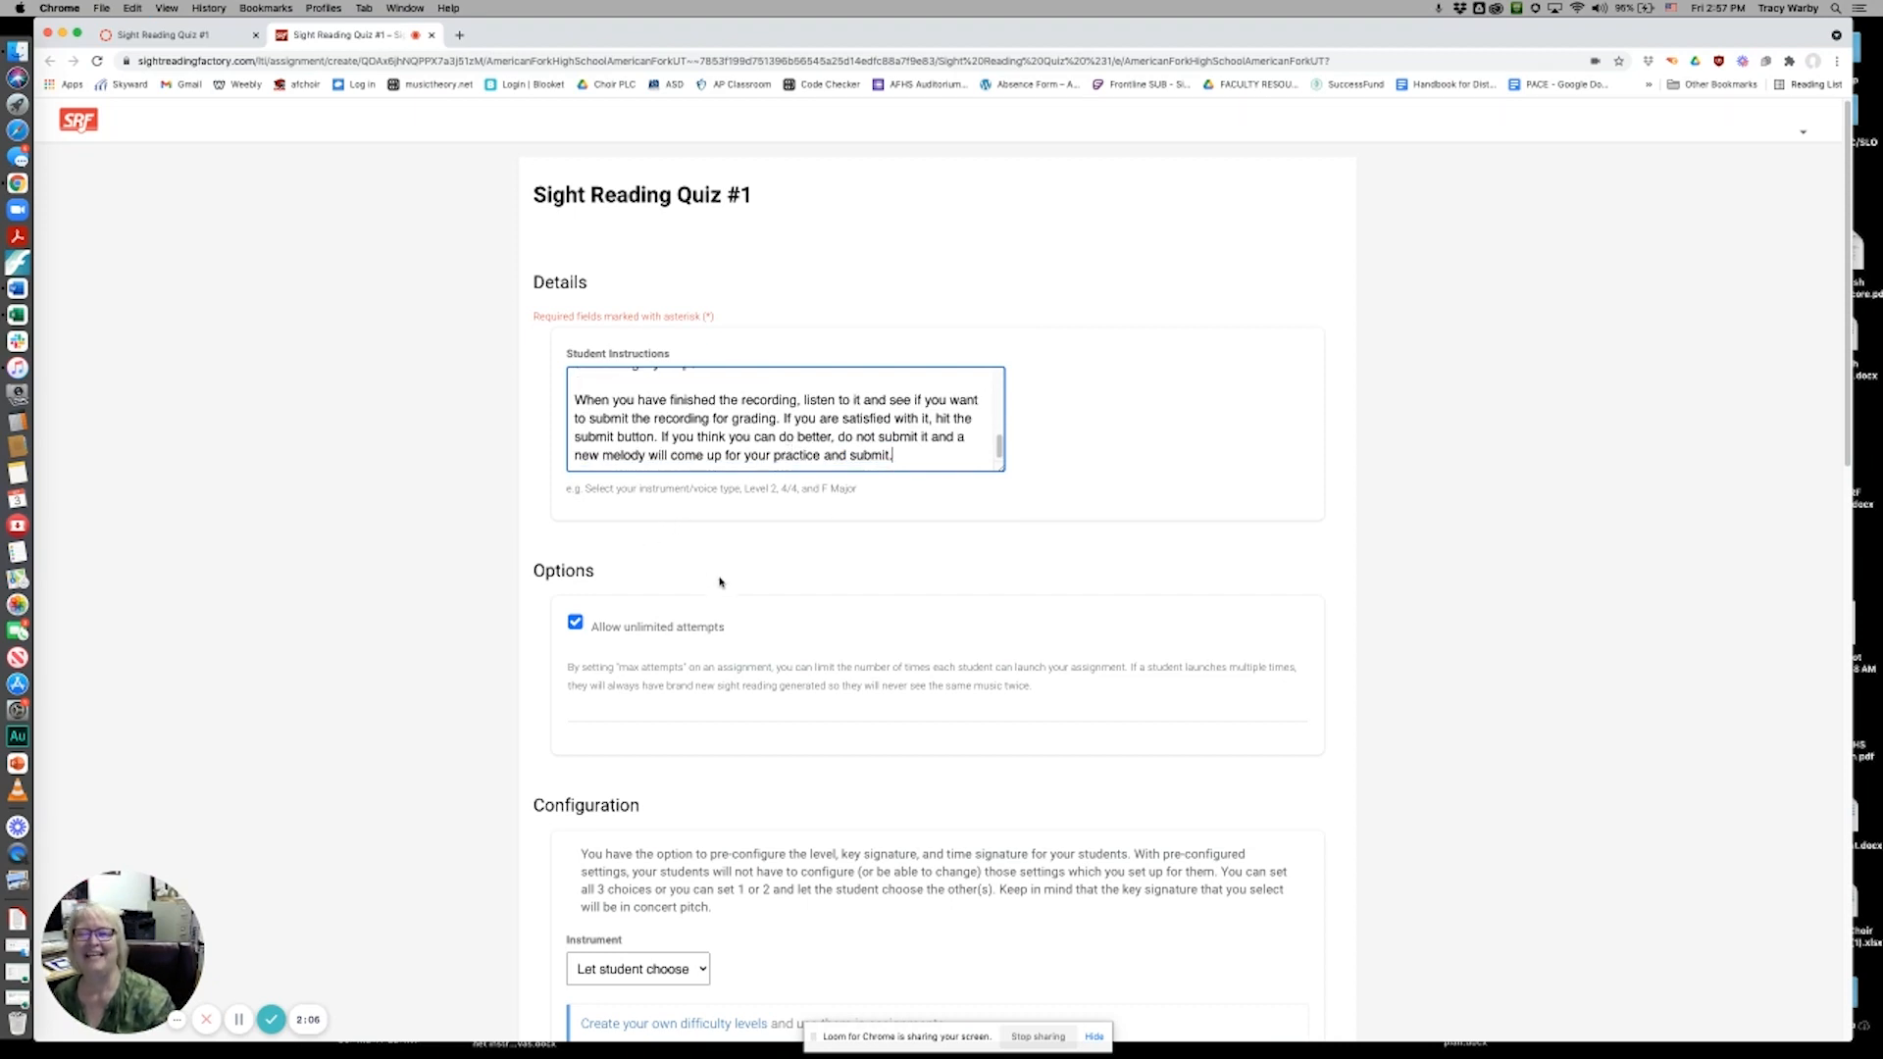
pyautogui.scroll(-1, 680, 601)
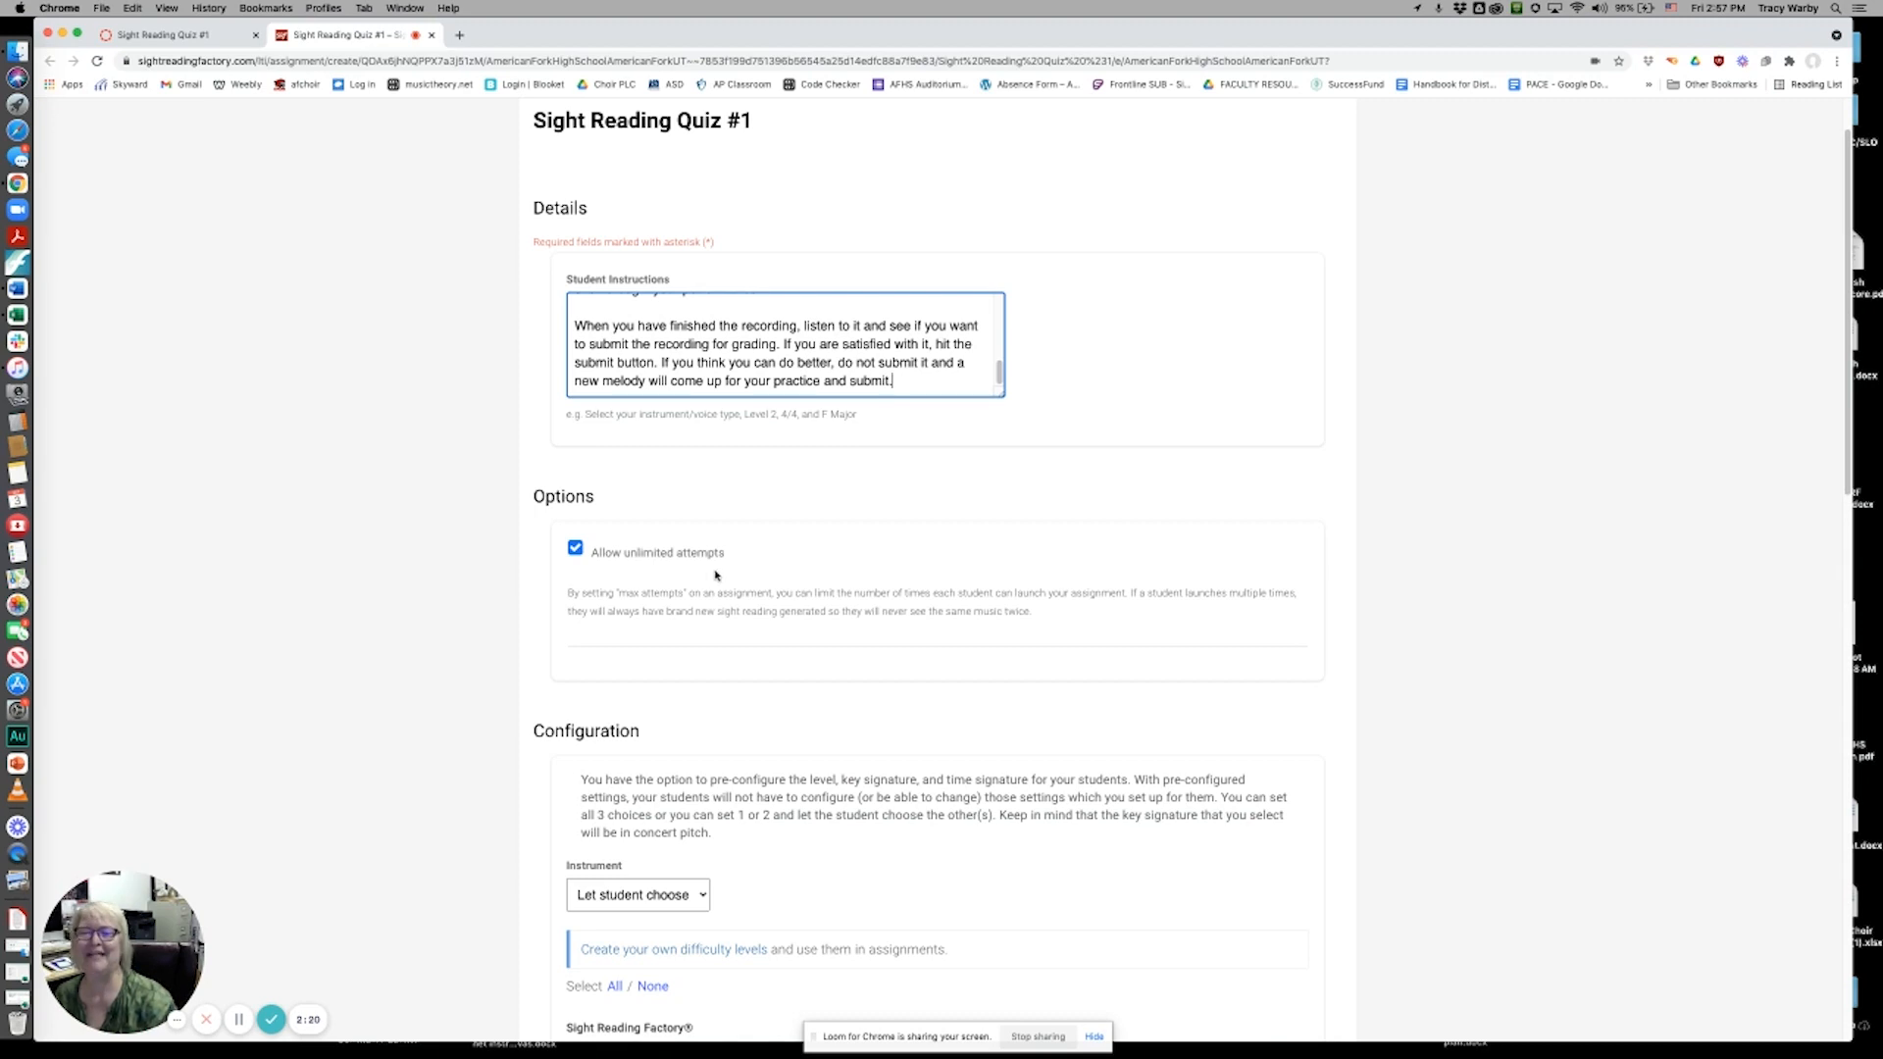
# Leave the instrument set to "Let student choose" and select Sight Reading Factory difficulty level 2 for the quiz.
pyautogui.scroll(-3, 850, 551)
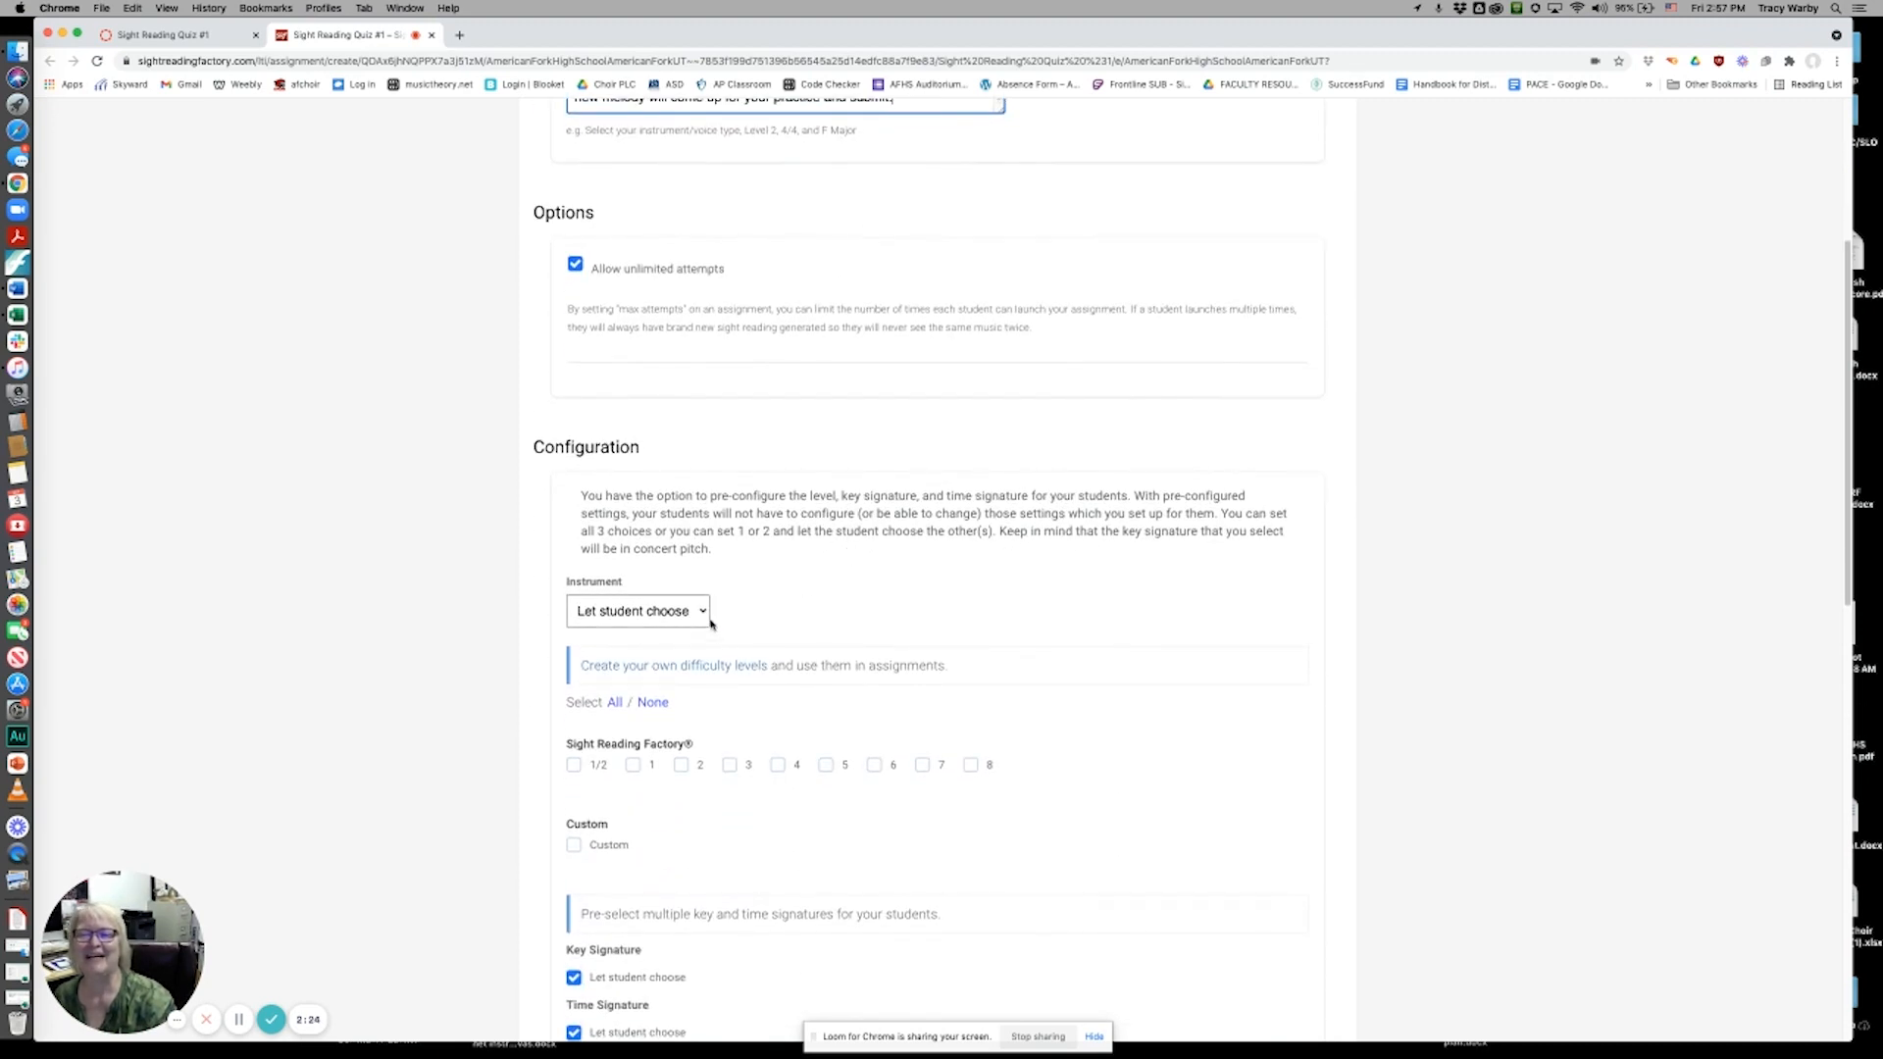
pyautogui.click(701, 612)
pyautogui.click(742, 601)
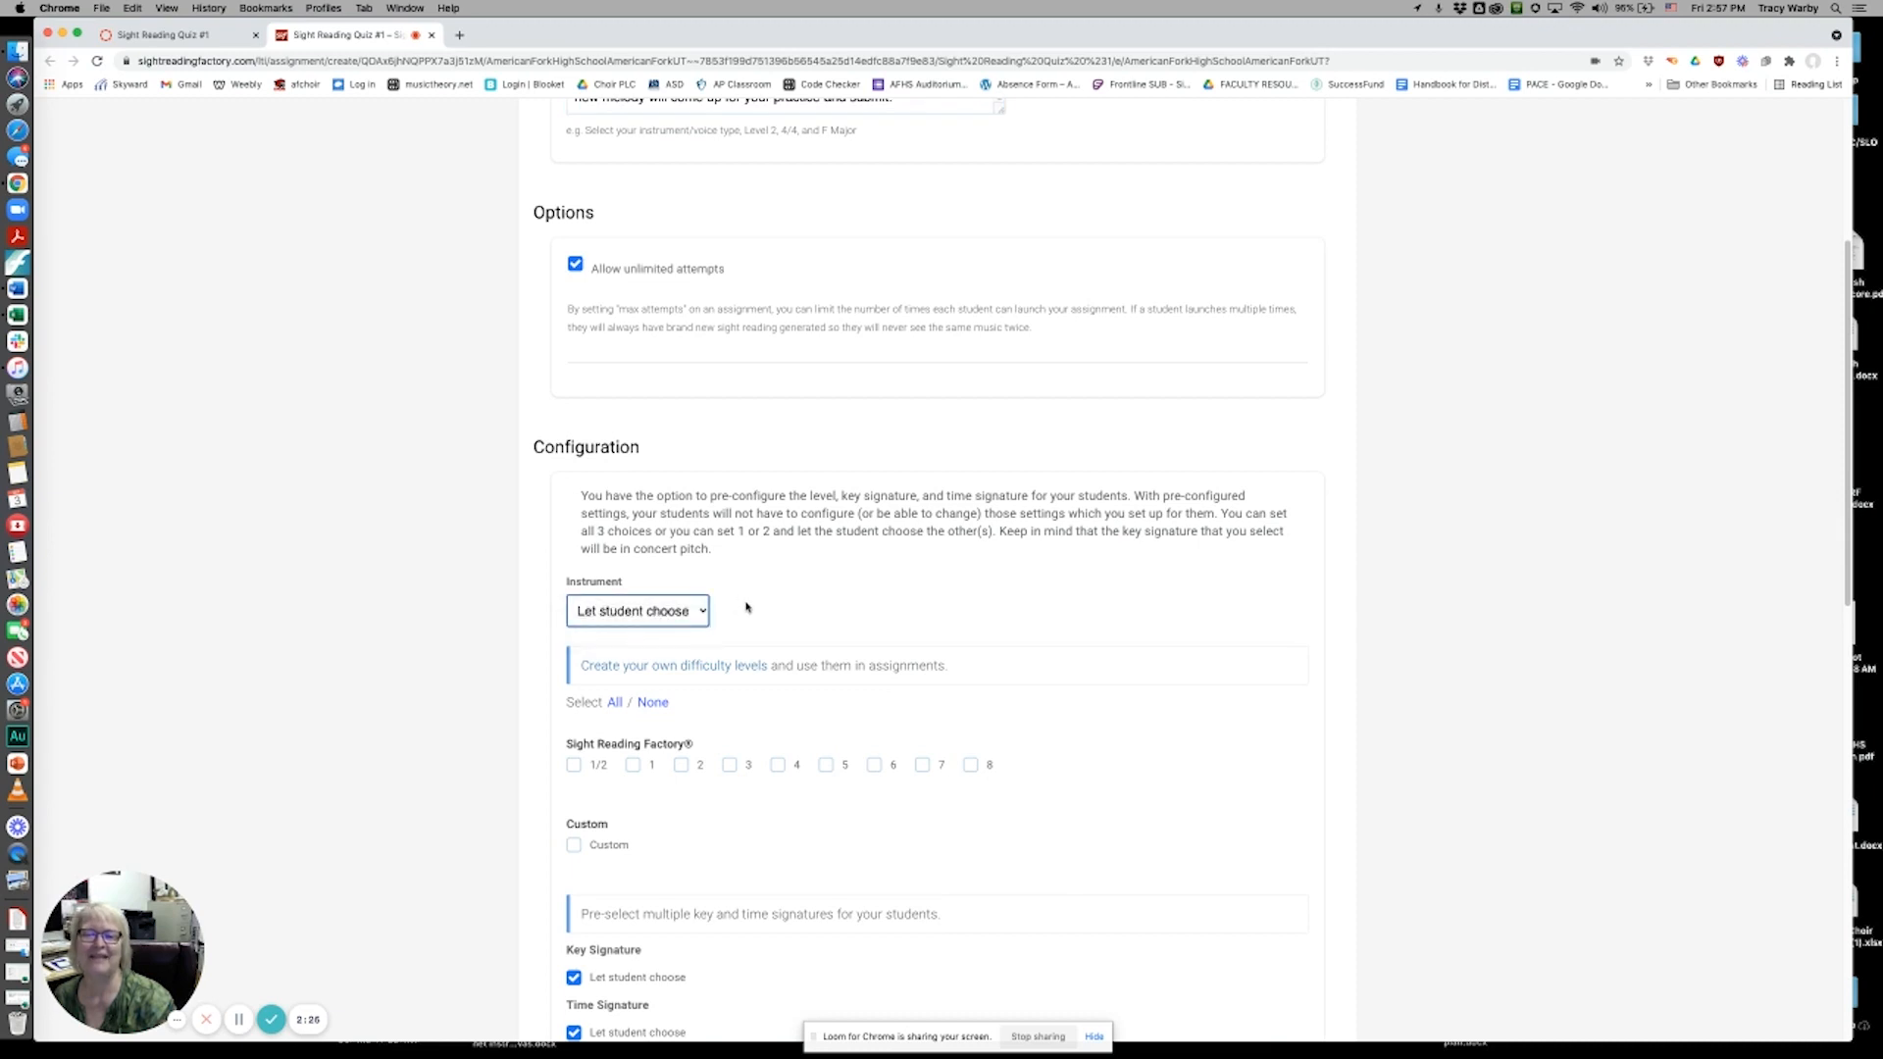
pyautogui.scroll(-1, 746, 608)
pyautogui.scroll(-1, 745, 608)
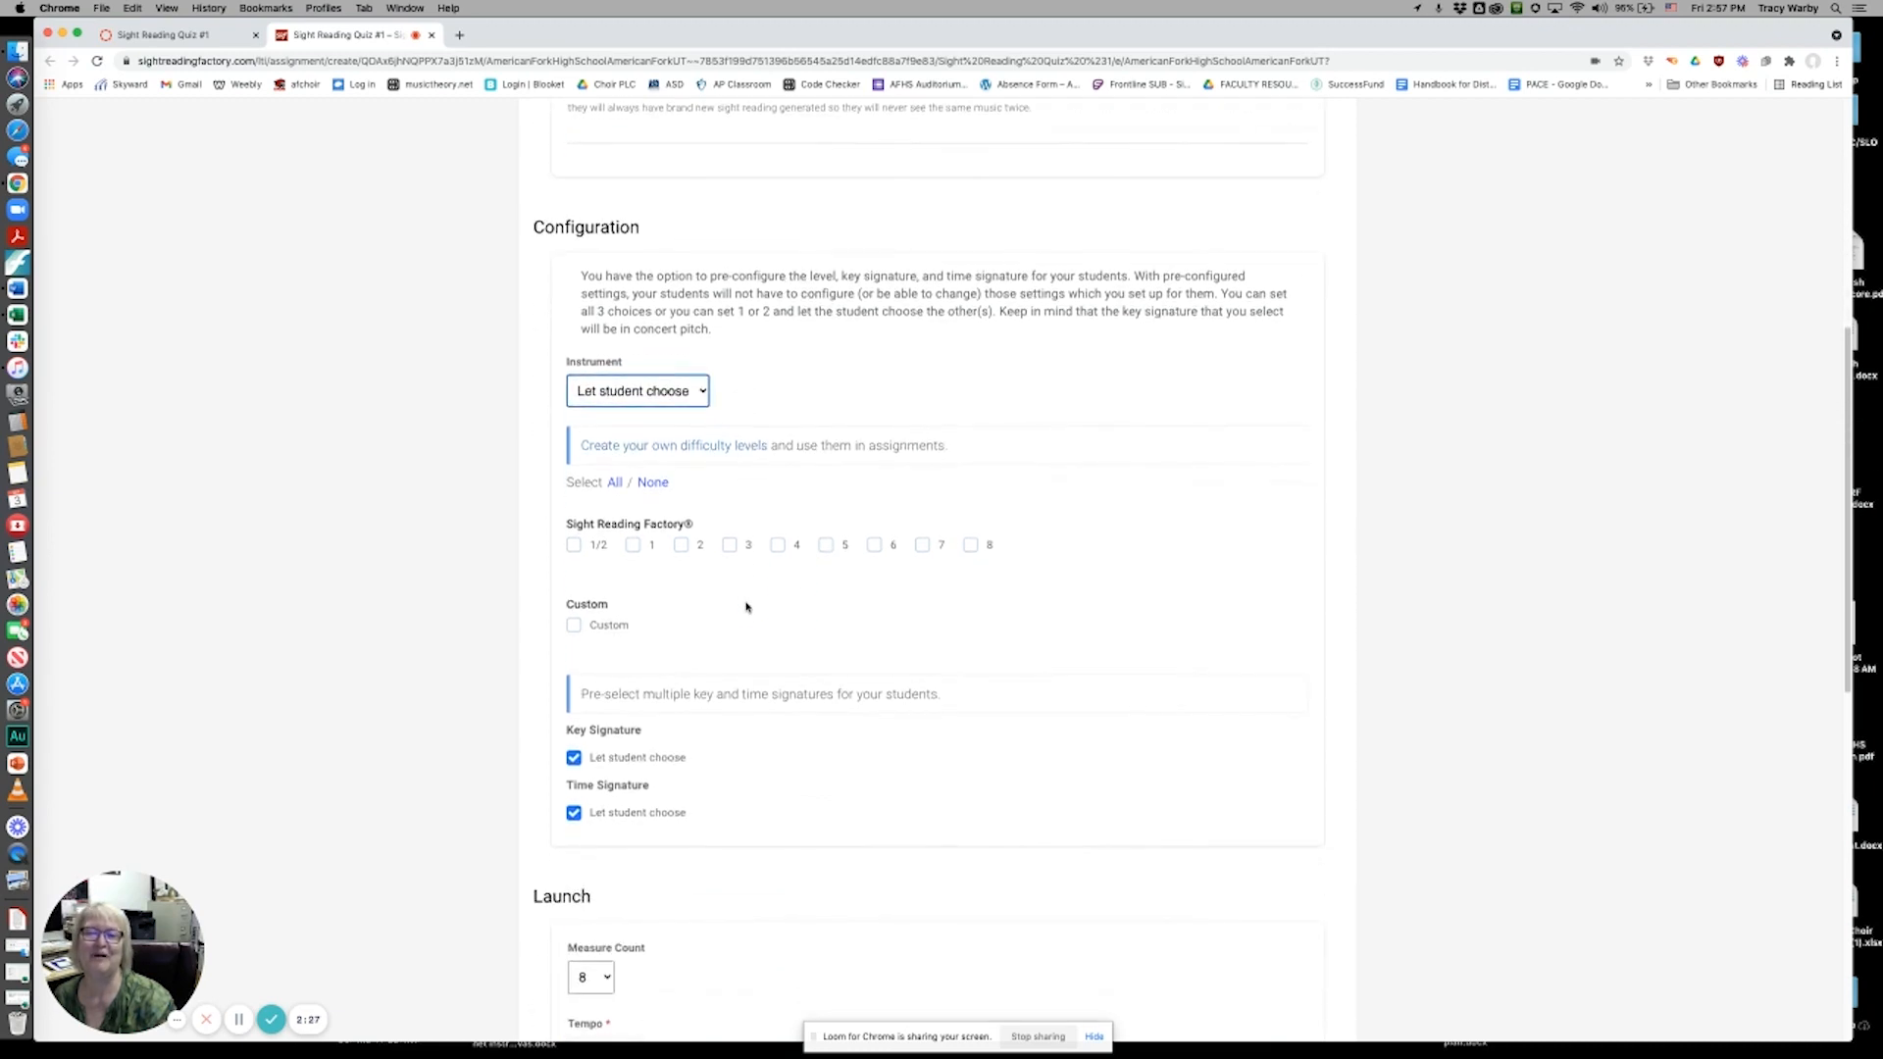
pyautogui.click(682, 545)
# Turn off student choice of key signature and select C, F, Bb, Eb and Ab Major as the allowed keys.
pyautogui.scroll(-3, 757, 645)
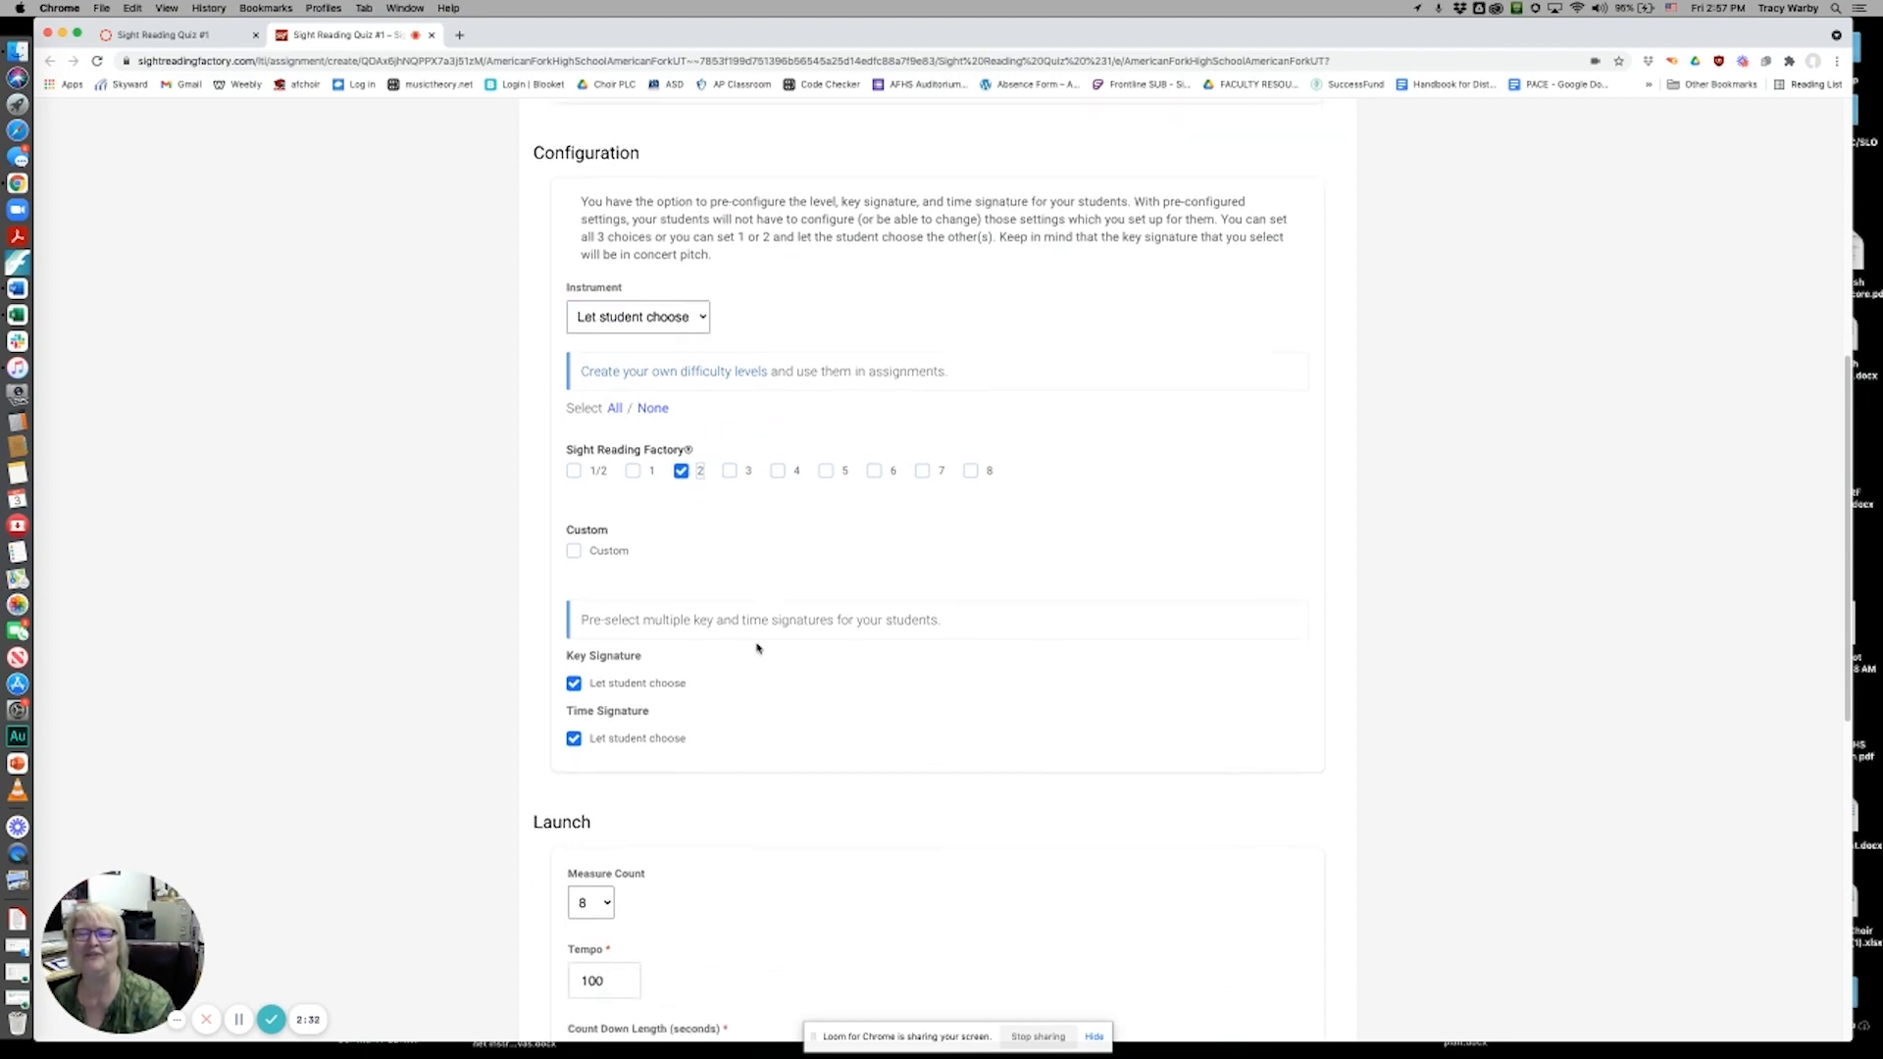
pyautogui.click(575, 476)
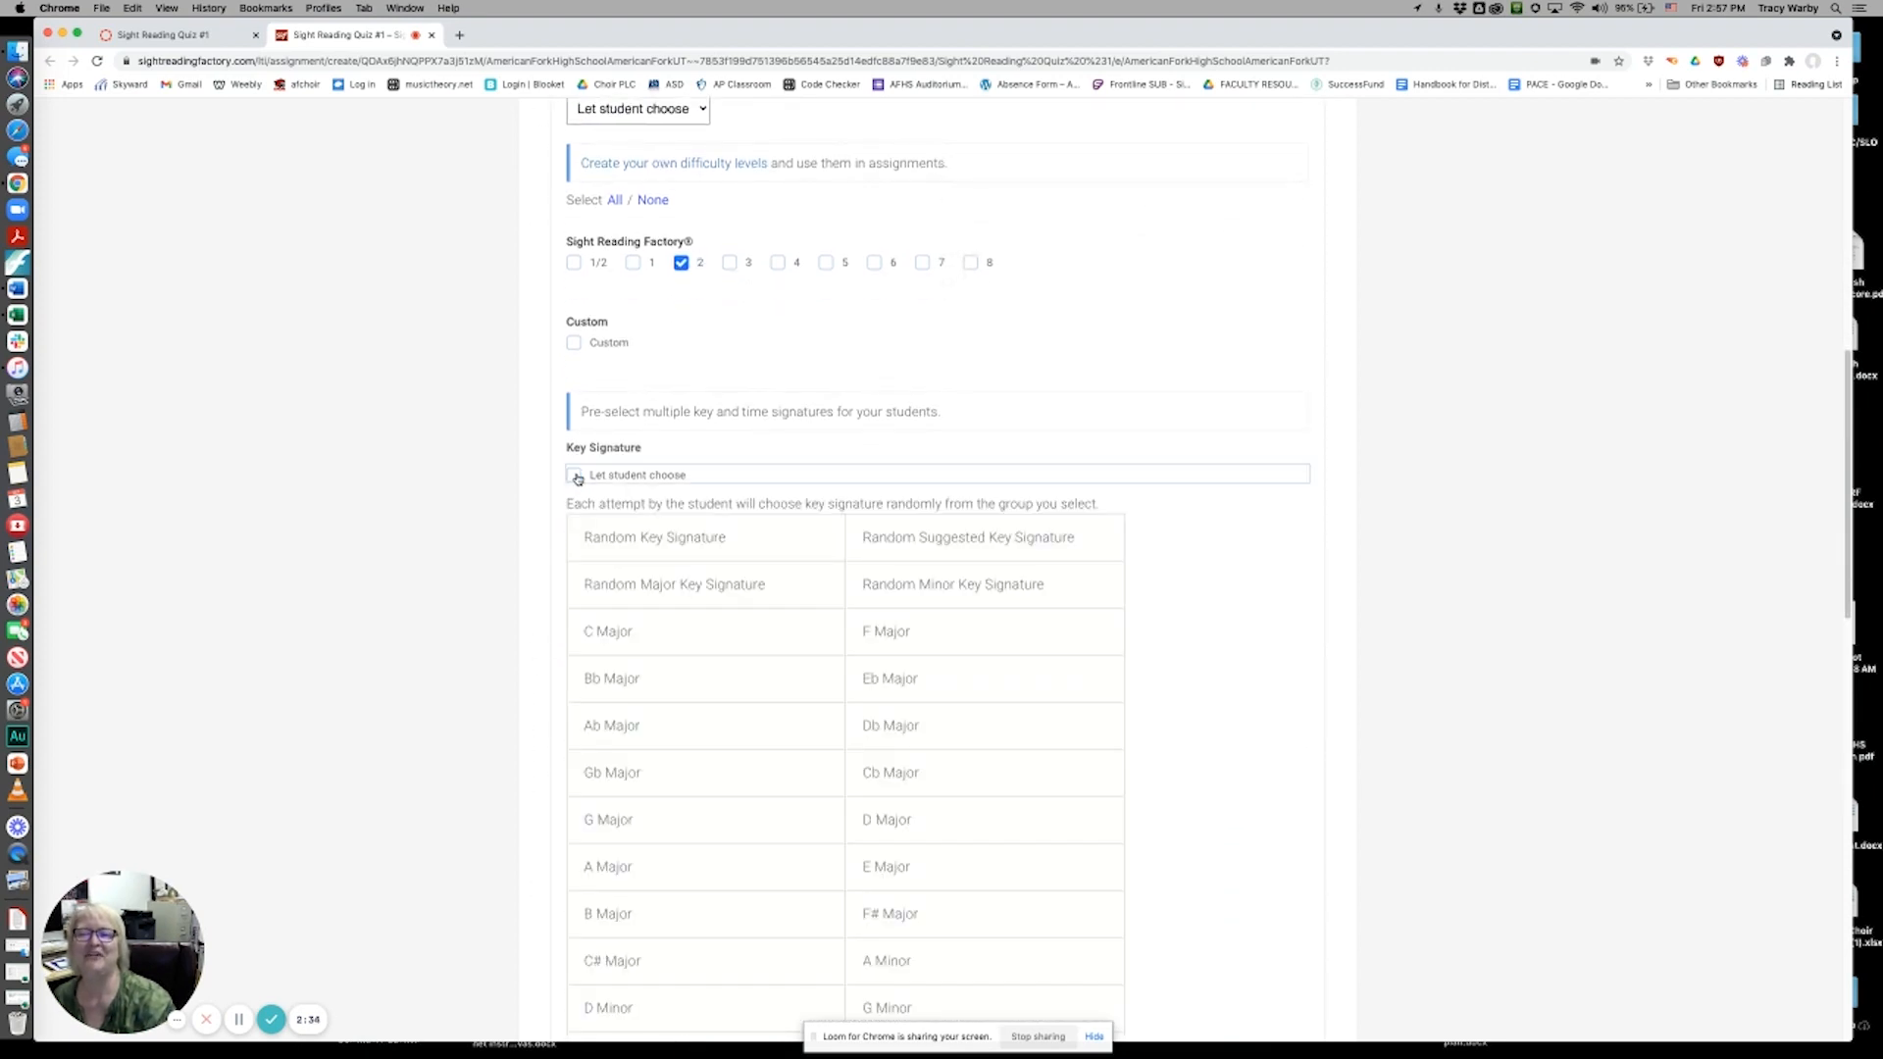
pyautogui.click(646, 632)
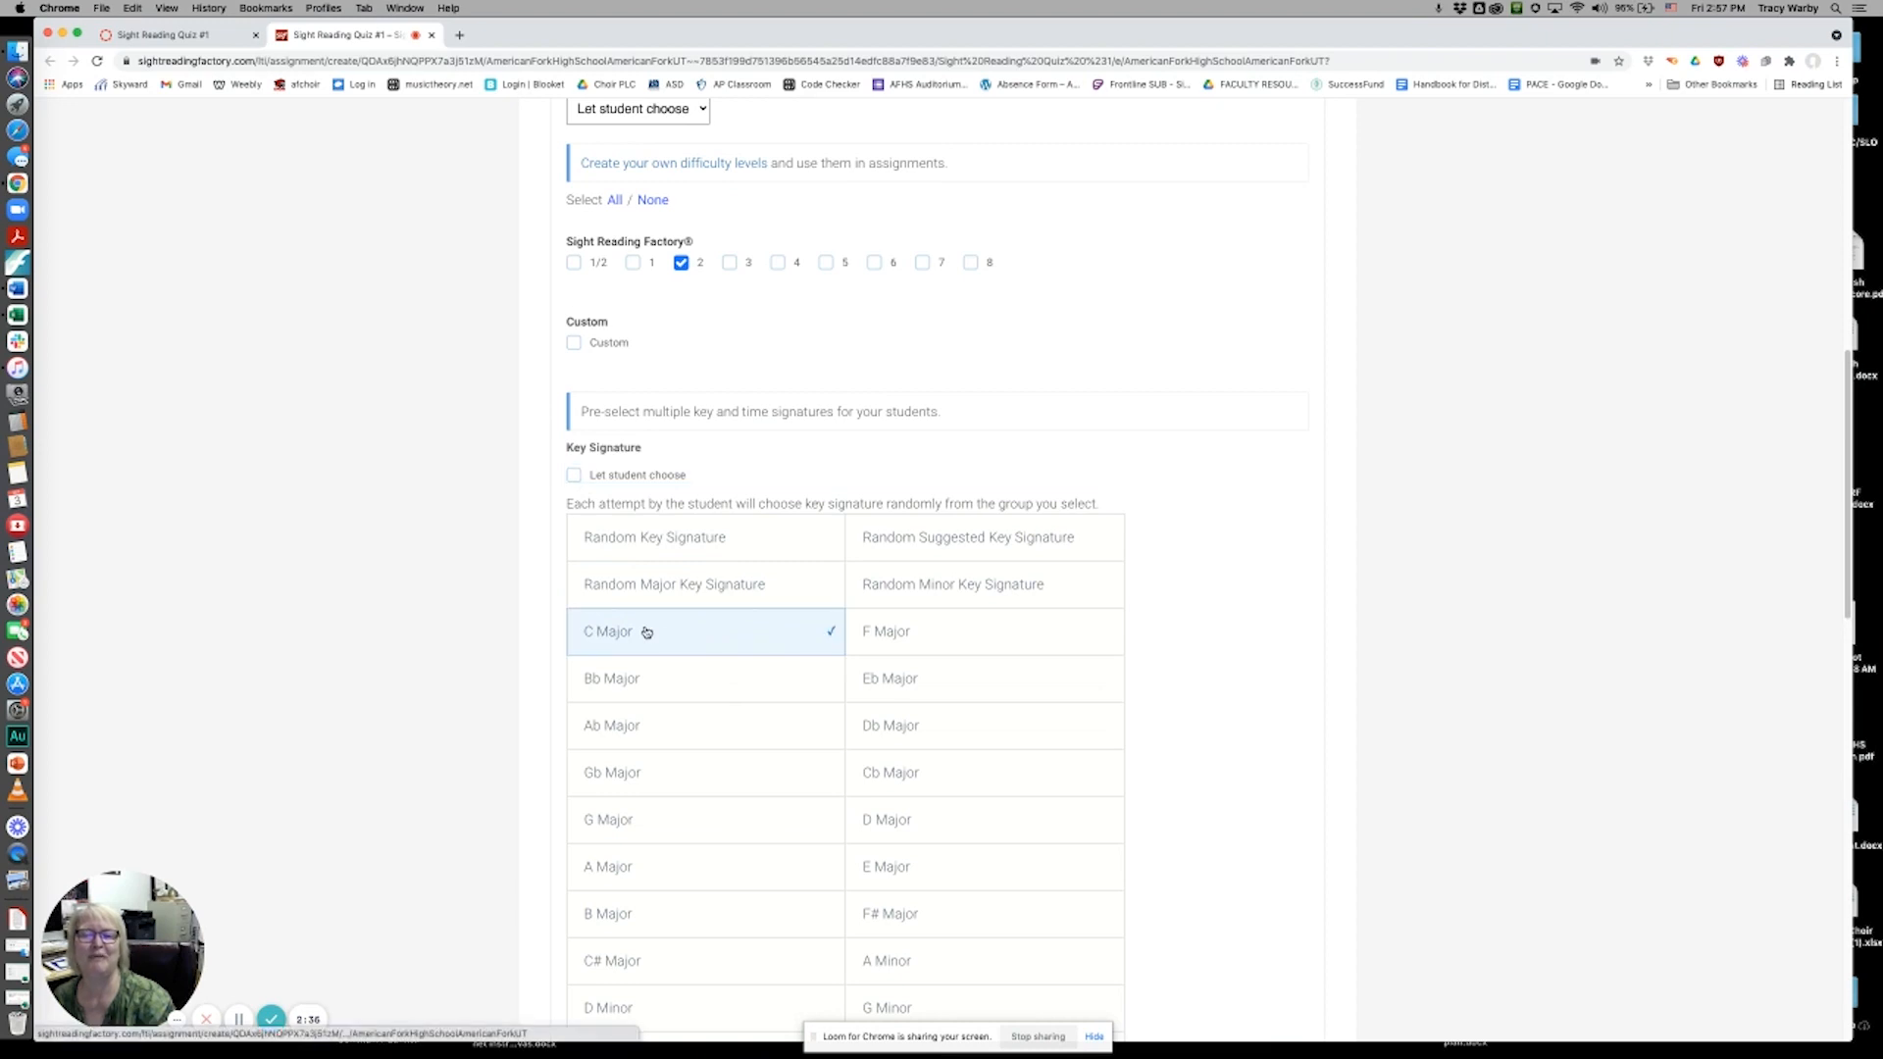
pyautogui.click(894, 636)
pyautogui.click(742, 675)
pyautogui.click(912, 678)
pyautogui.click(702, 725)
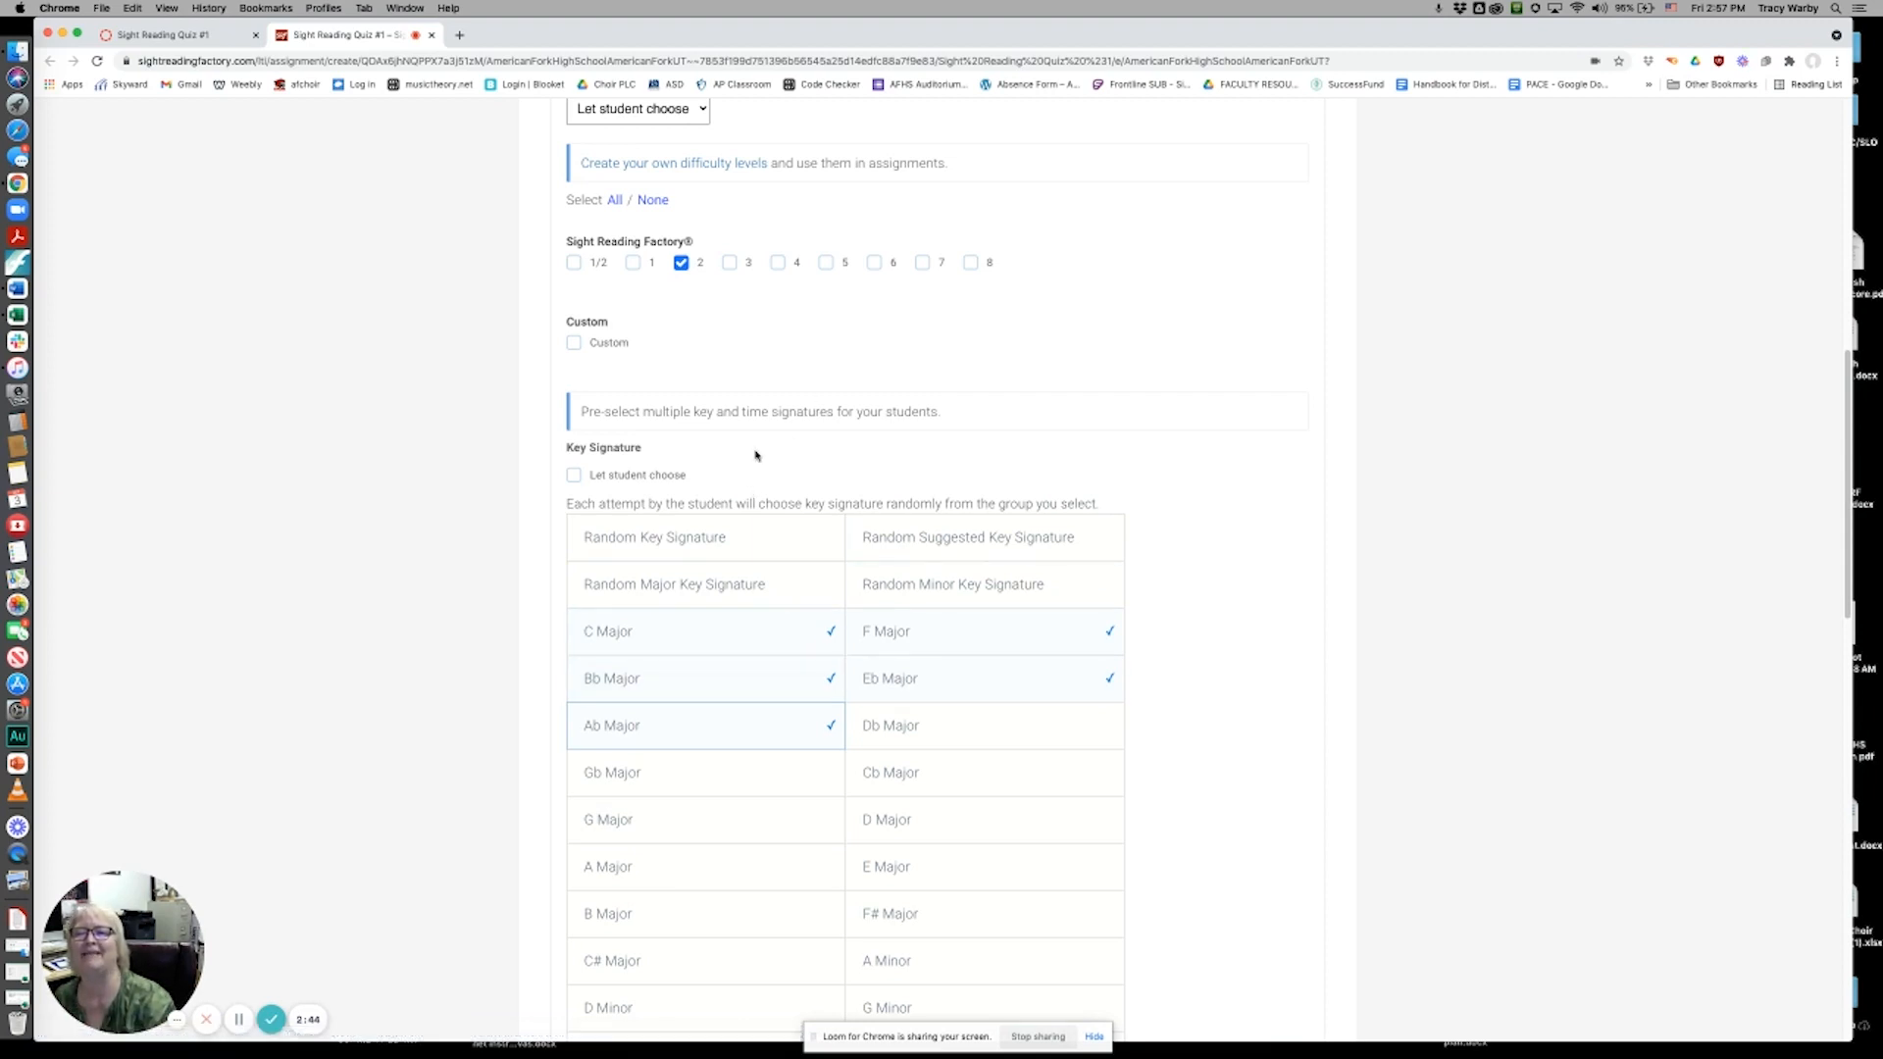
# Turn off student choice of time signature and select only 4/4.
pyautogui.scroll(-10, 721, 388)
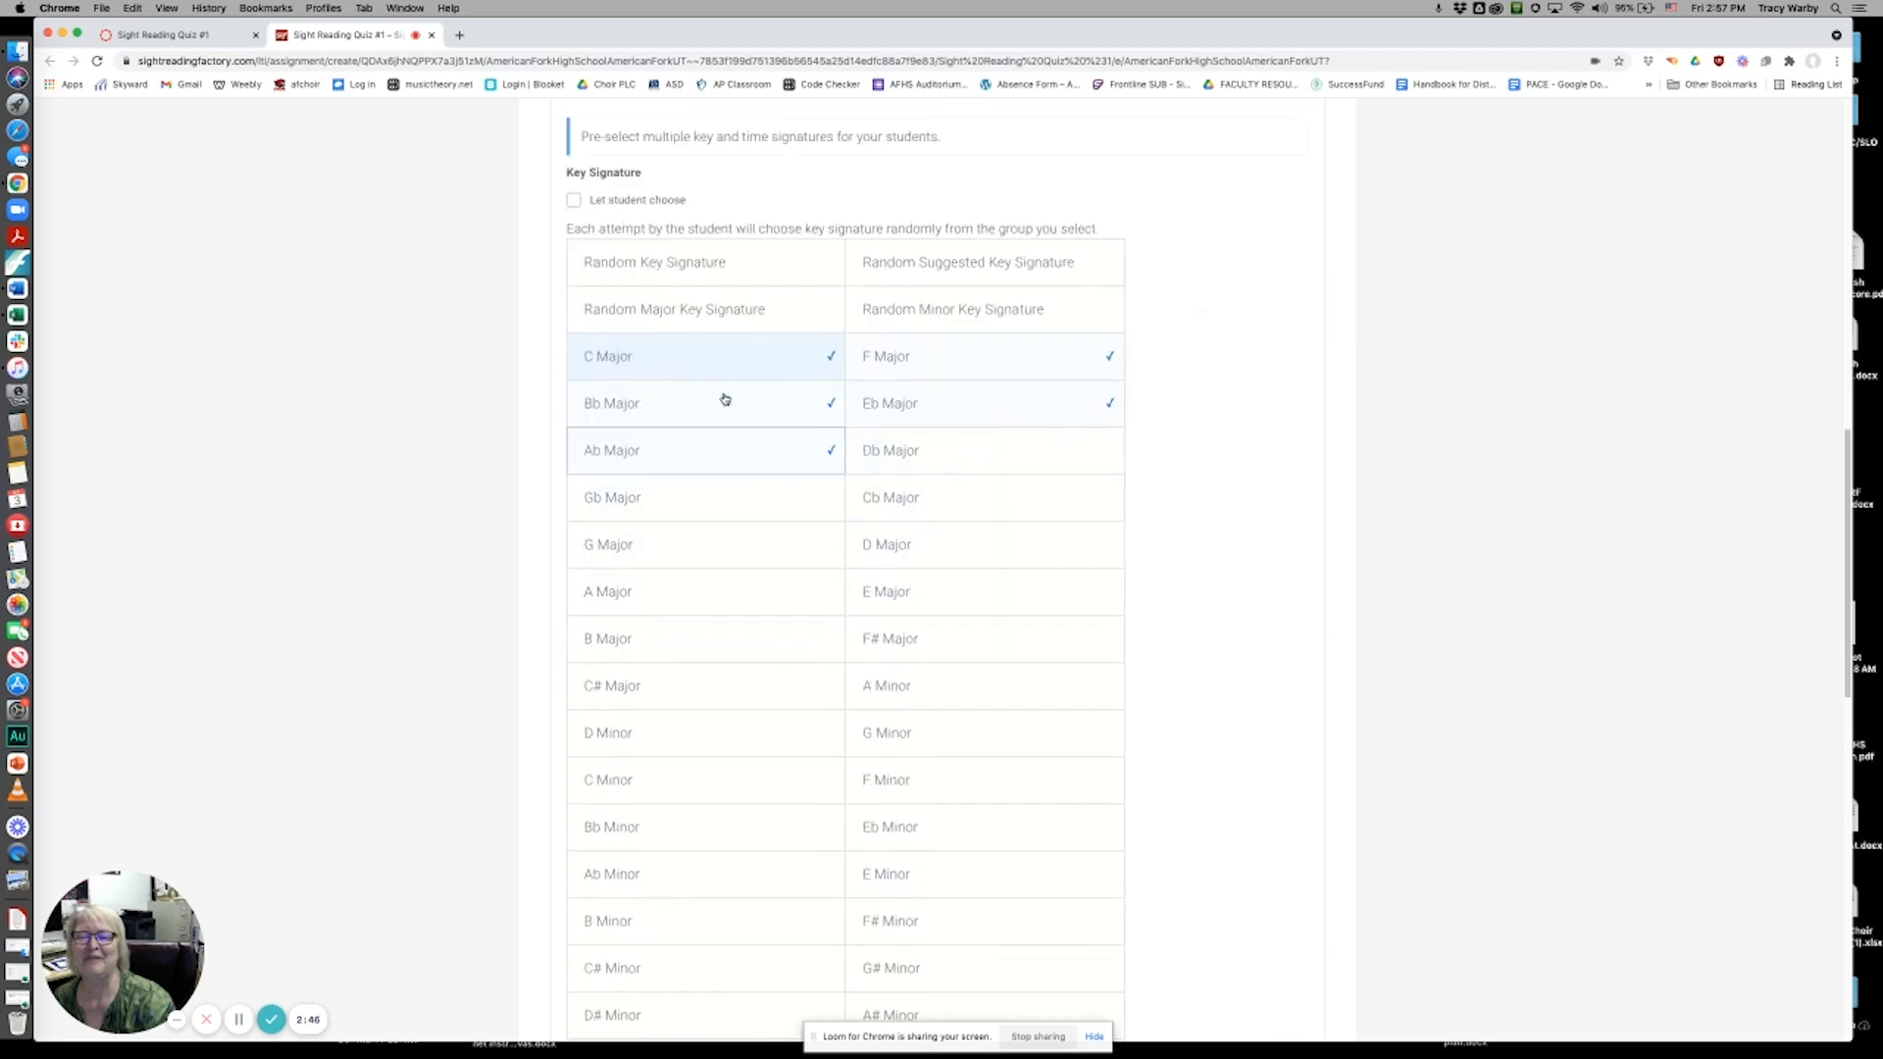
pyautogui.scroll(-1, 735, 414)
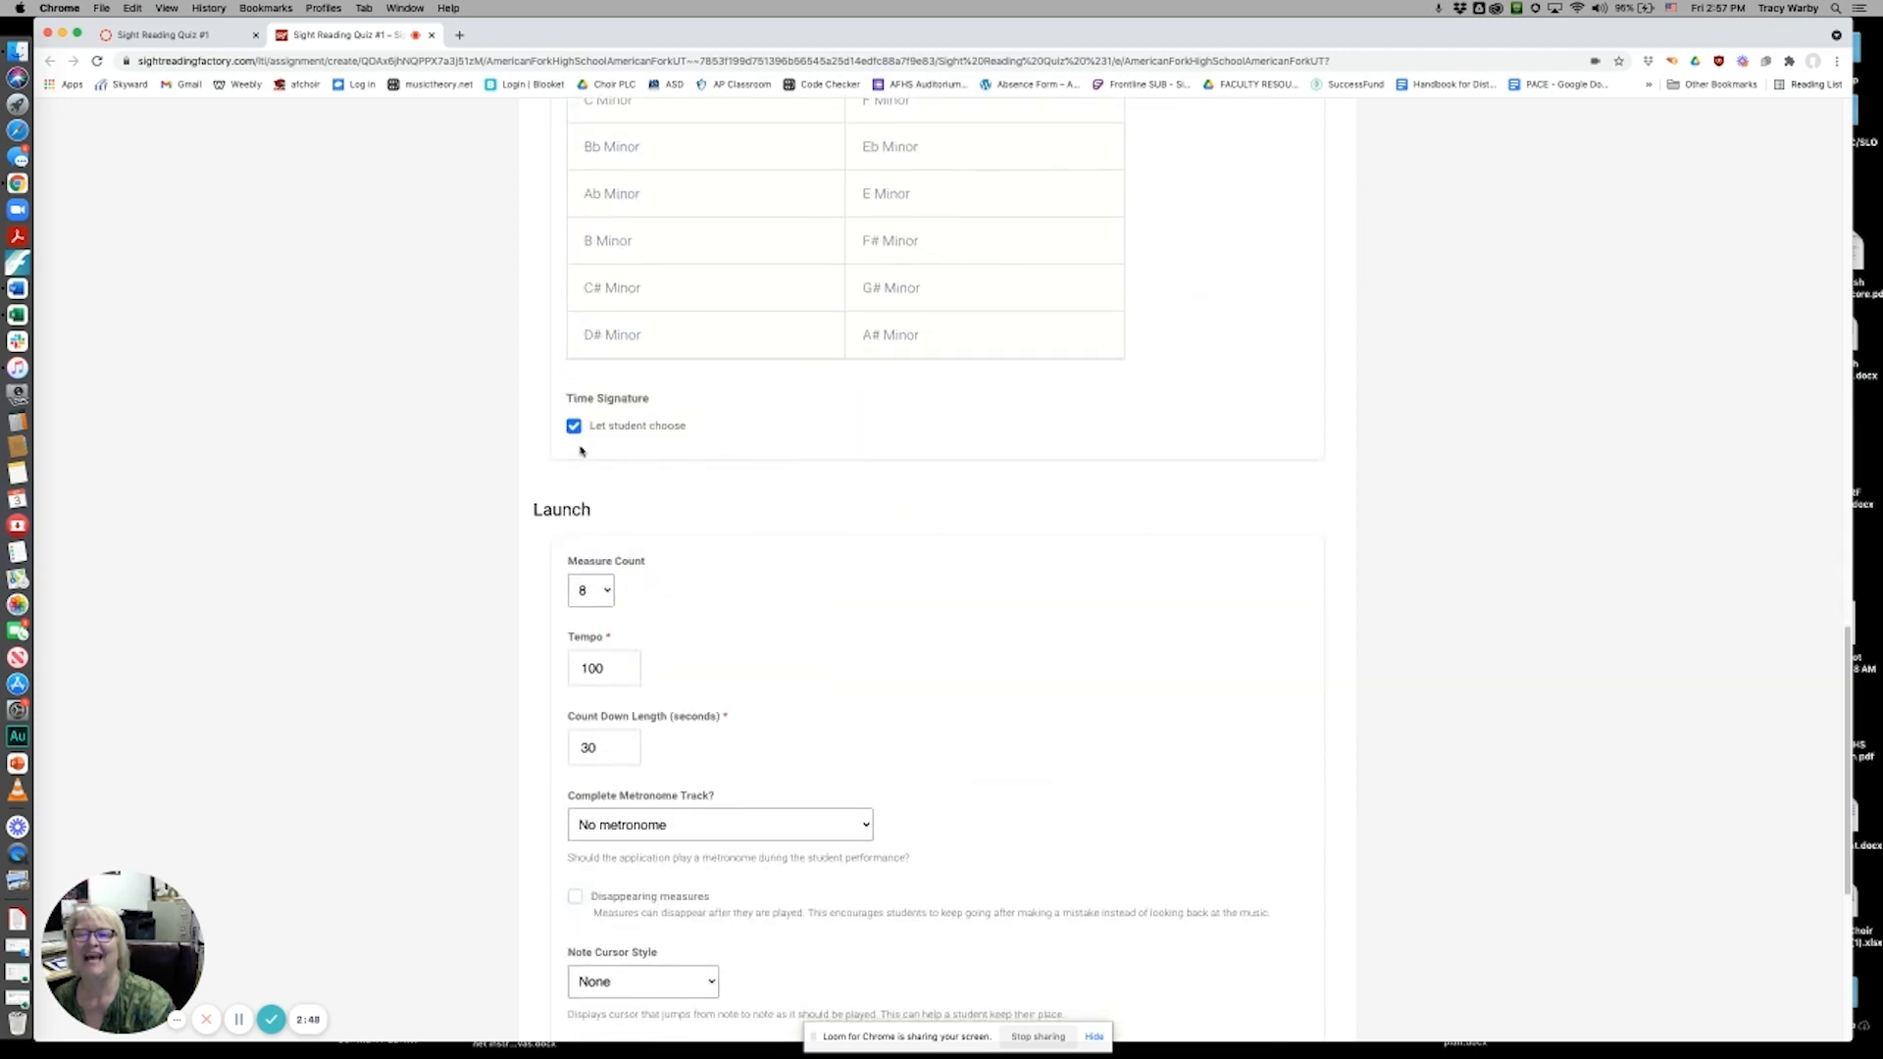
pyautogui.click(575, 429)
pyautogui.click(934, 531)
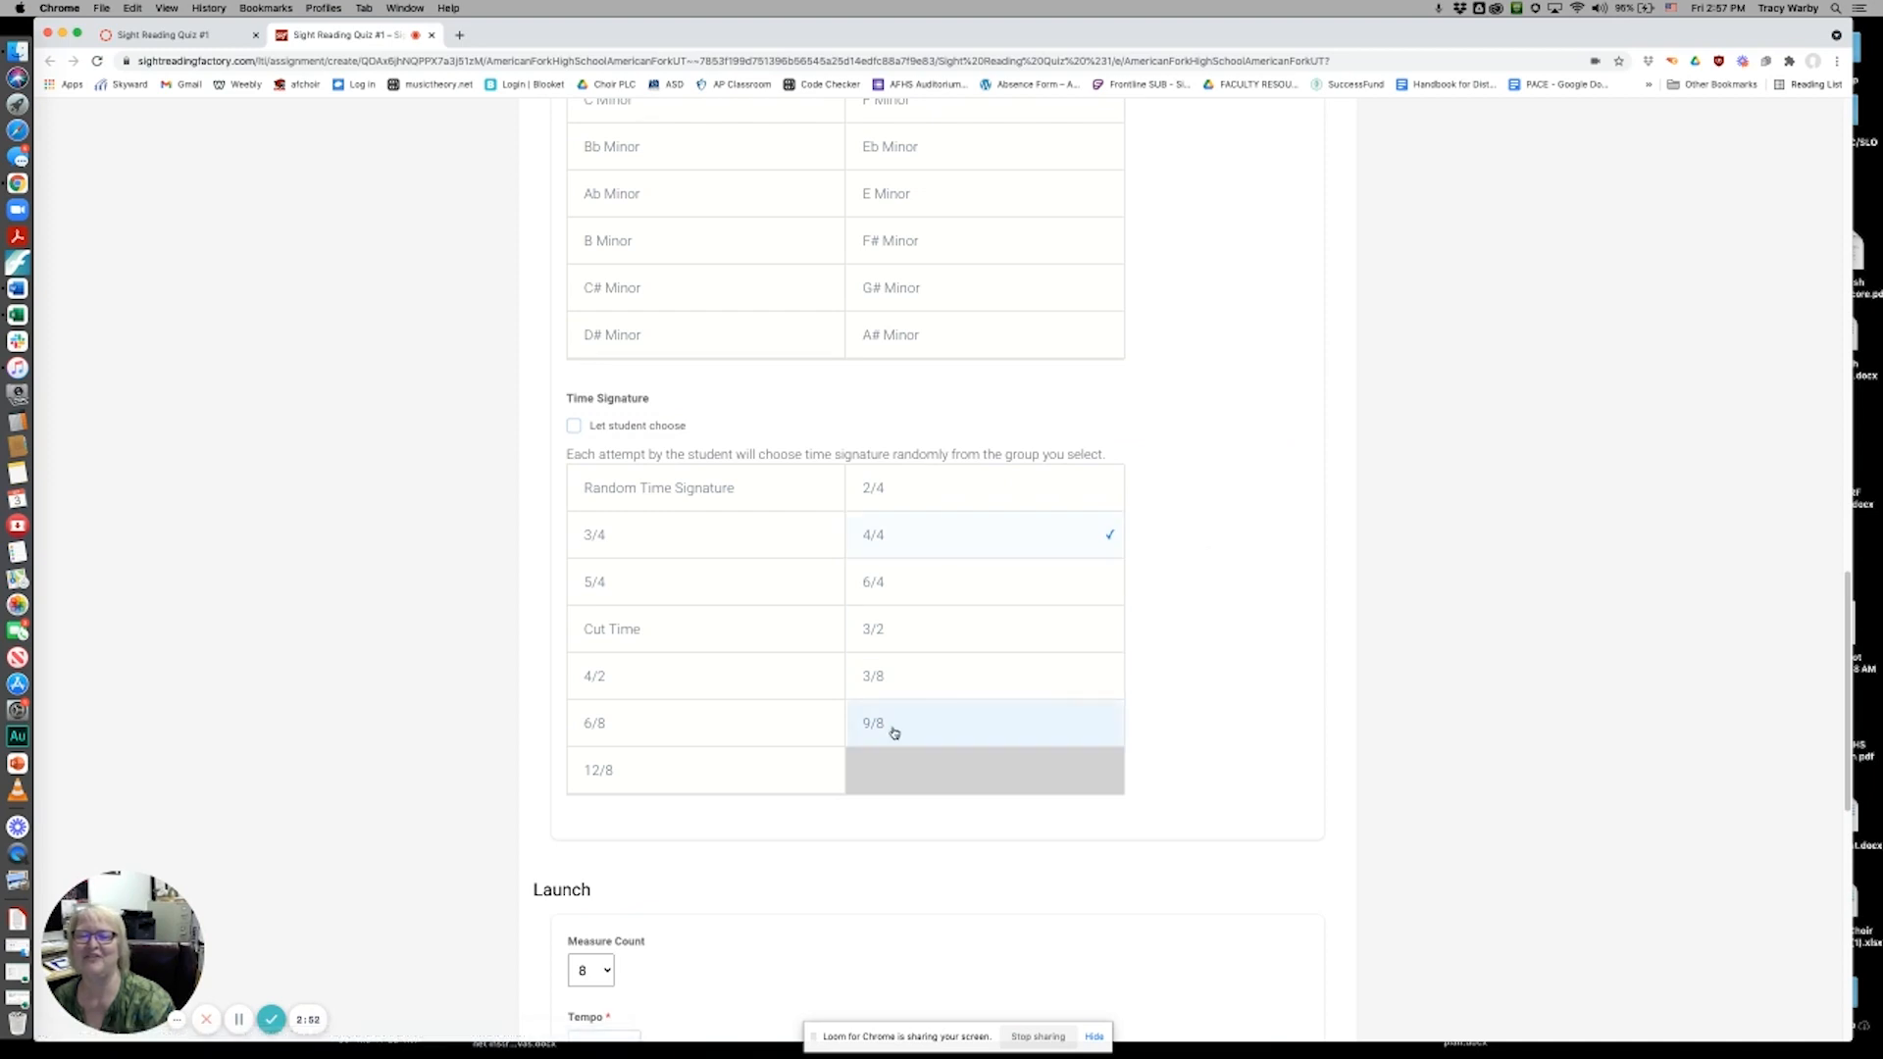
# Configure the launch settings with a measure count of 4, a tempo of 80 and a count down length of 60 seconds.
pyautogui.scroll(-5, 715, 887)
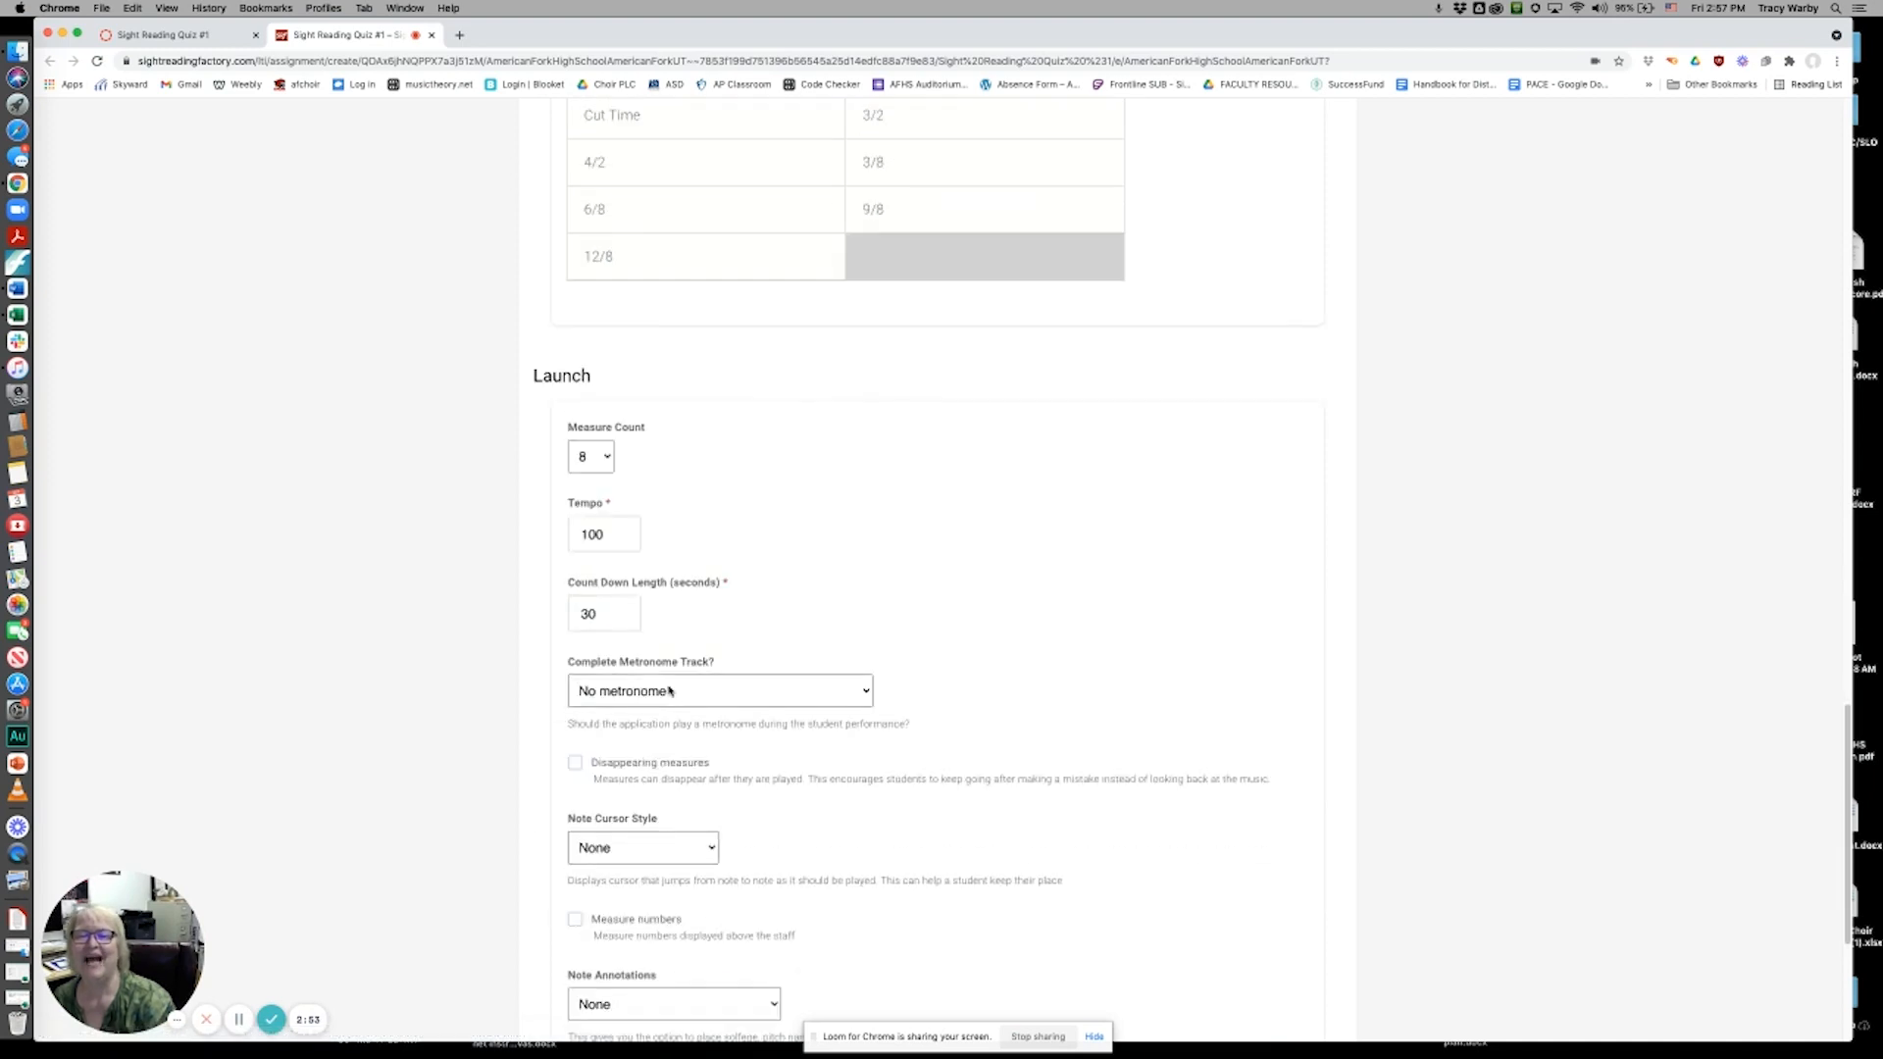
pyautogui.click(607, 459)
pyautogui.click(604, 444)
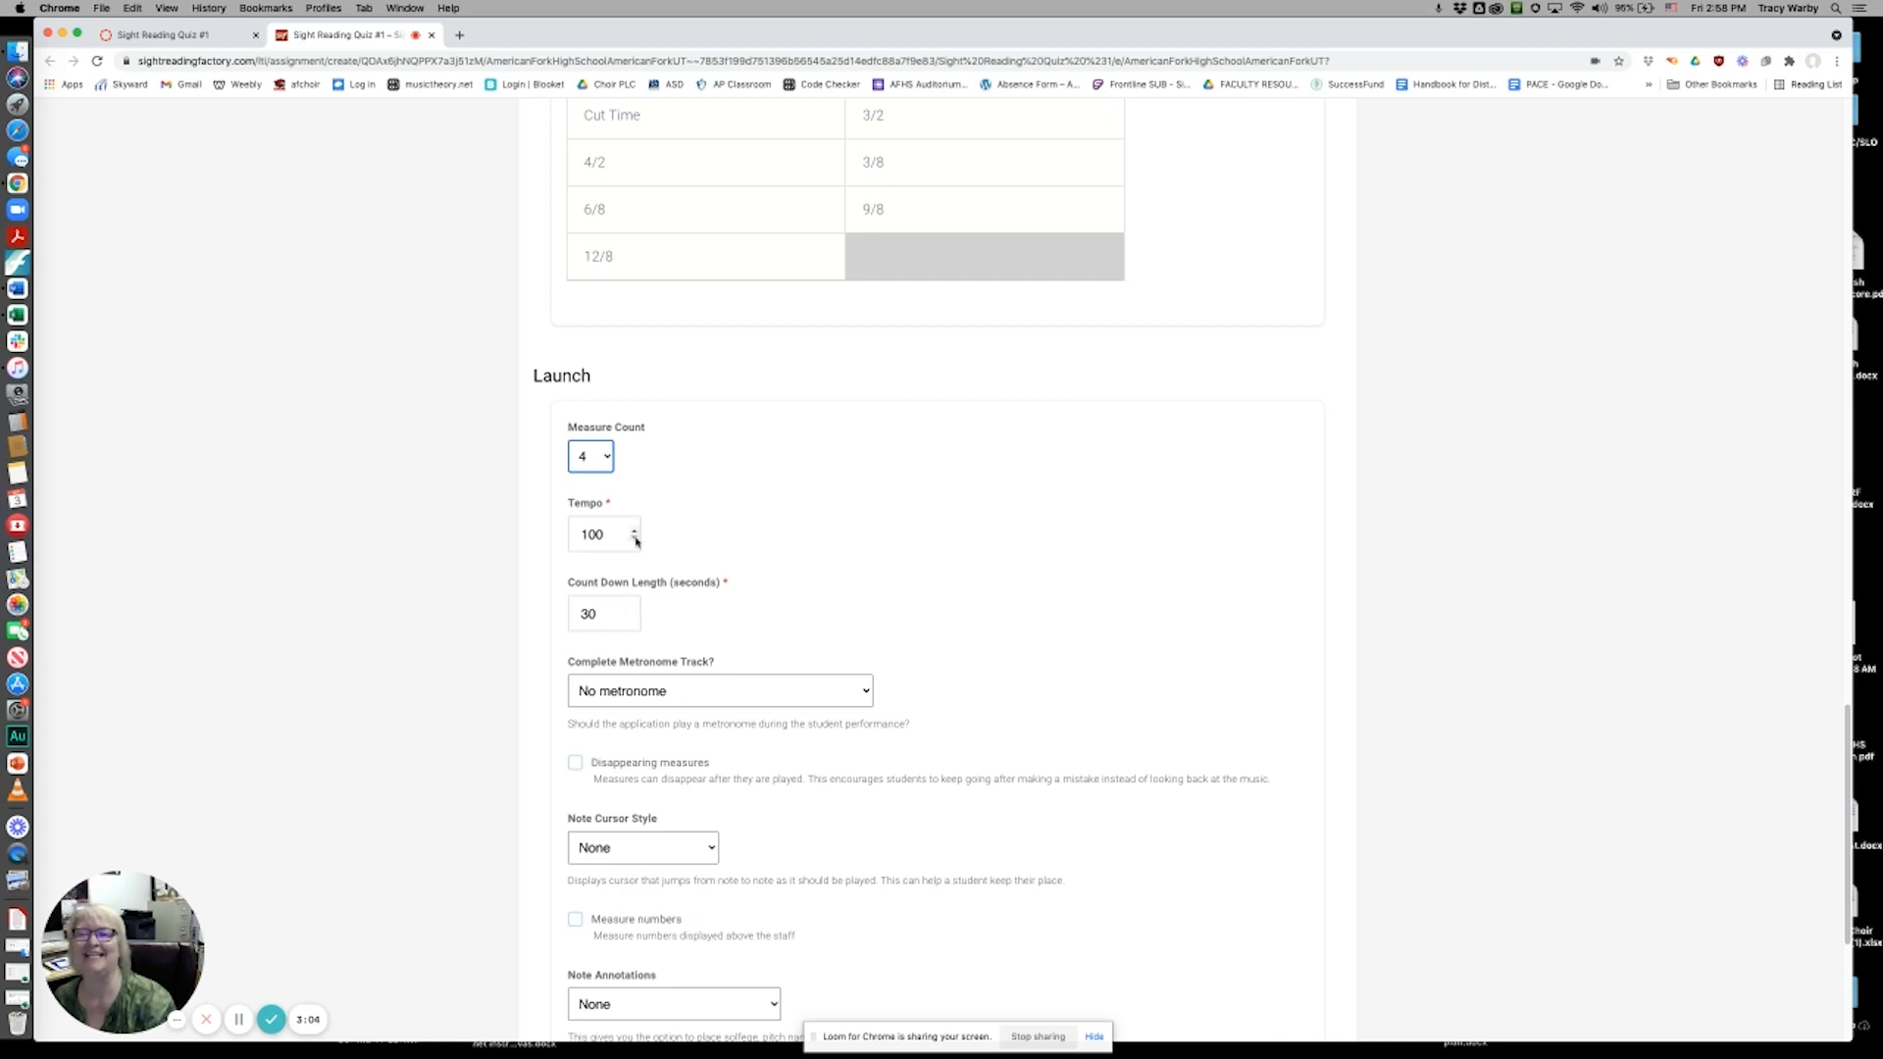
pyautogui.moveTo(610, 537); pyautogui.dragTo(570, 534)
pyautogui.write('80')
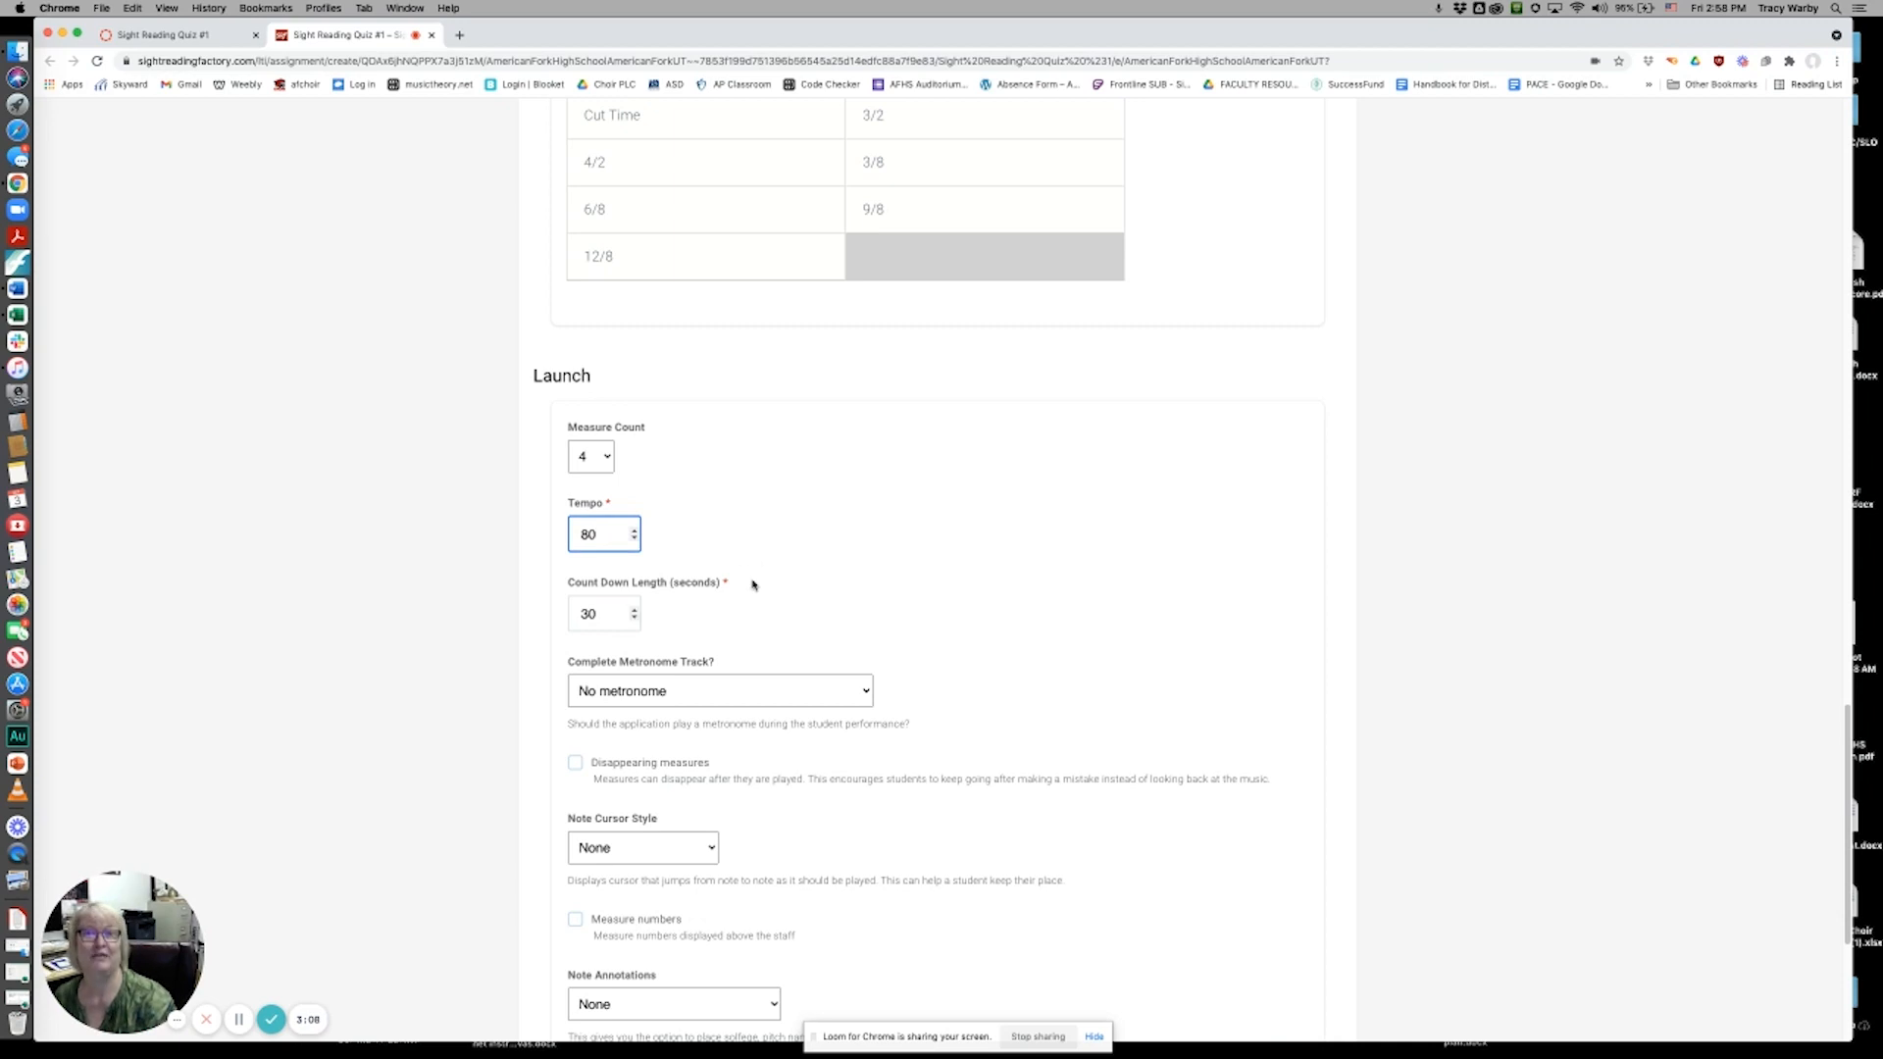
pyautogui.moveTo(615, 612); pyautogui.dragTo(570, 613)
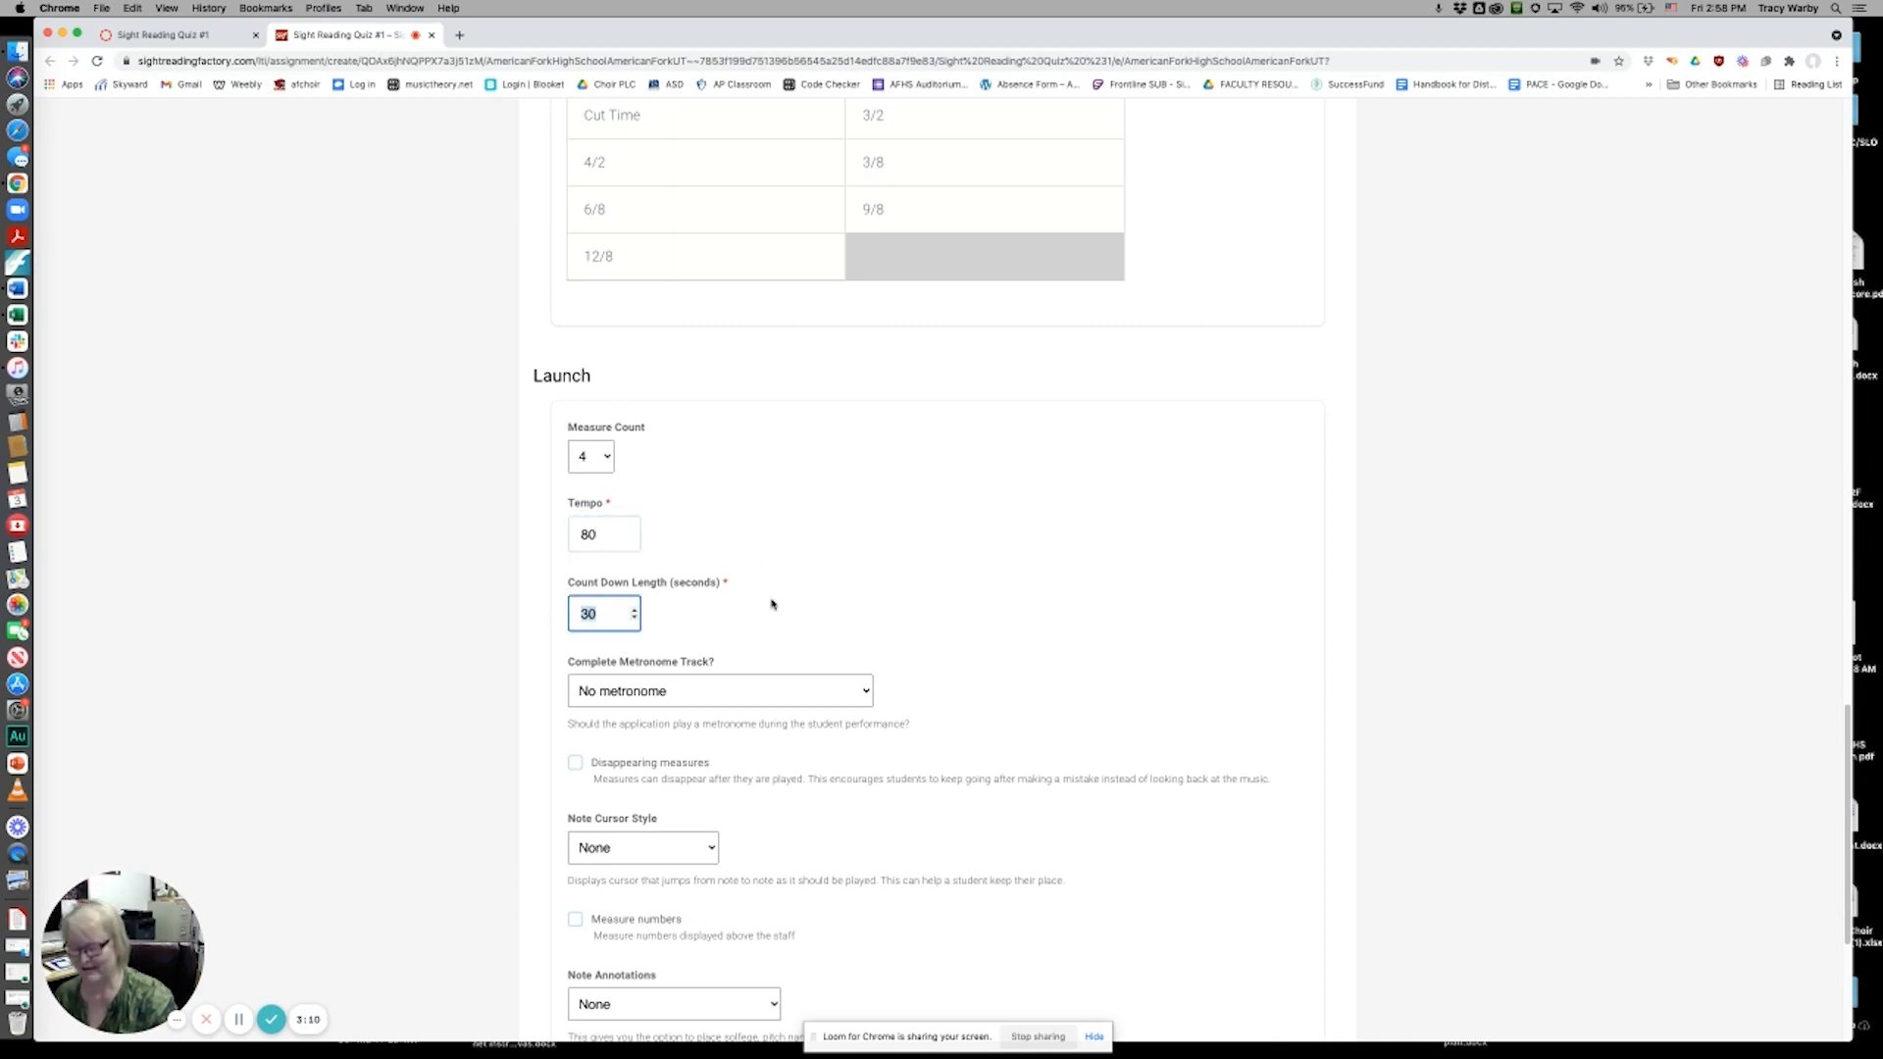
pyautogui.write('60')
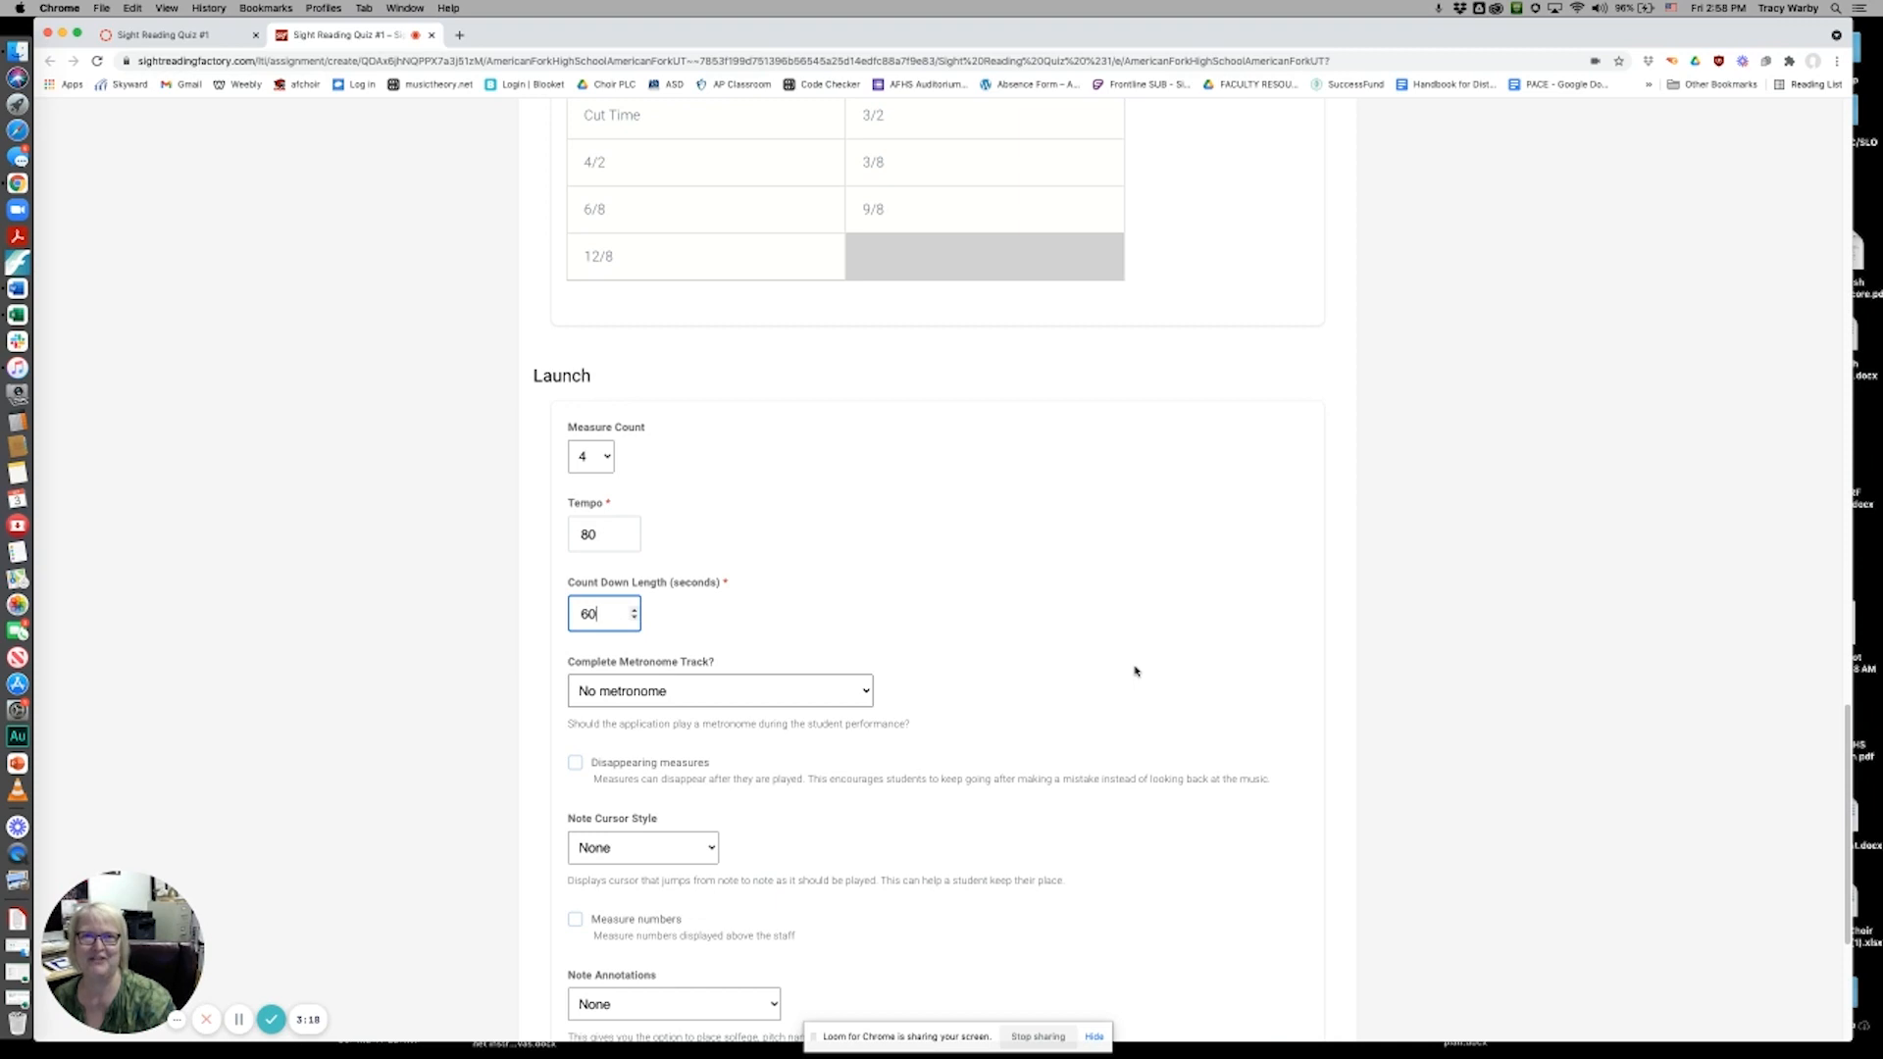
# Include a metronome that does not subdivide the beat, and enable disappearing measures.
pyautogui.scroll(-3, 958, 551)
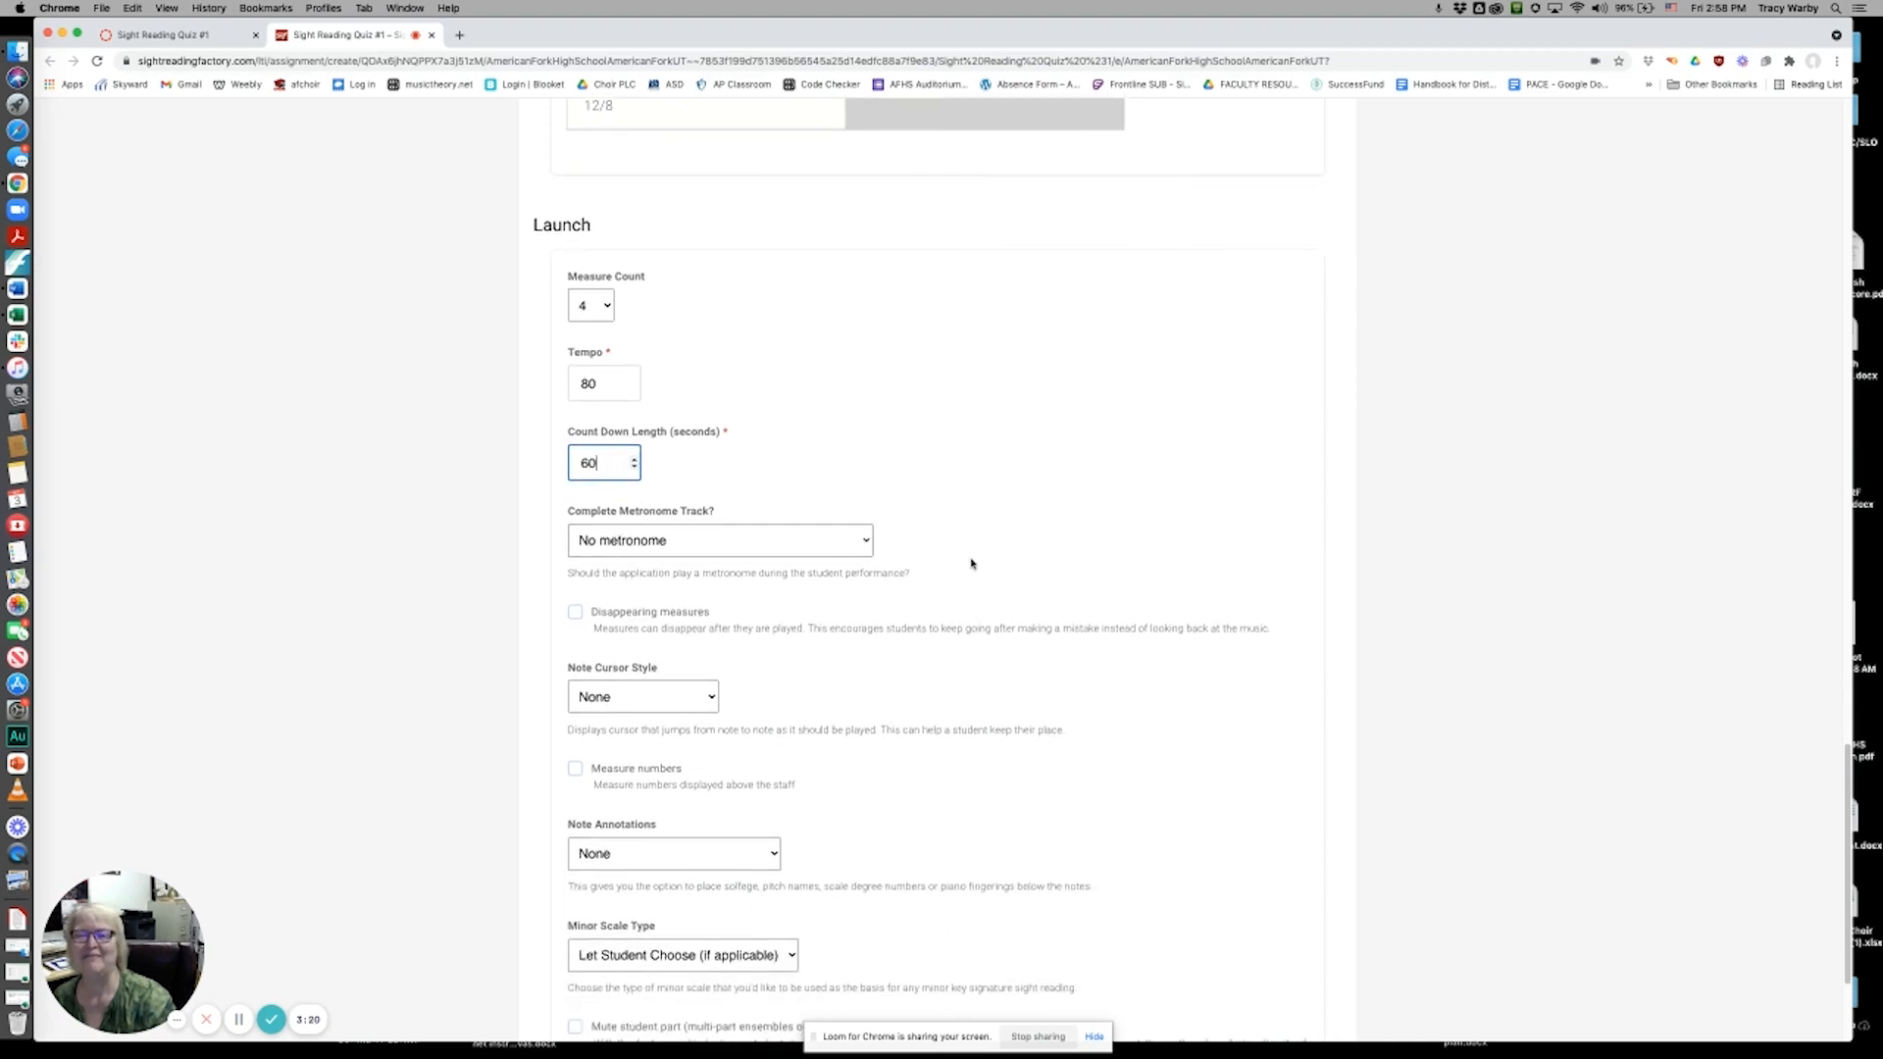
pyautogui.click(866, 542)
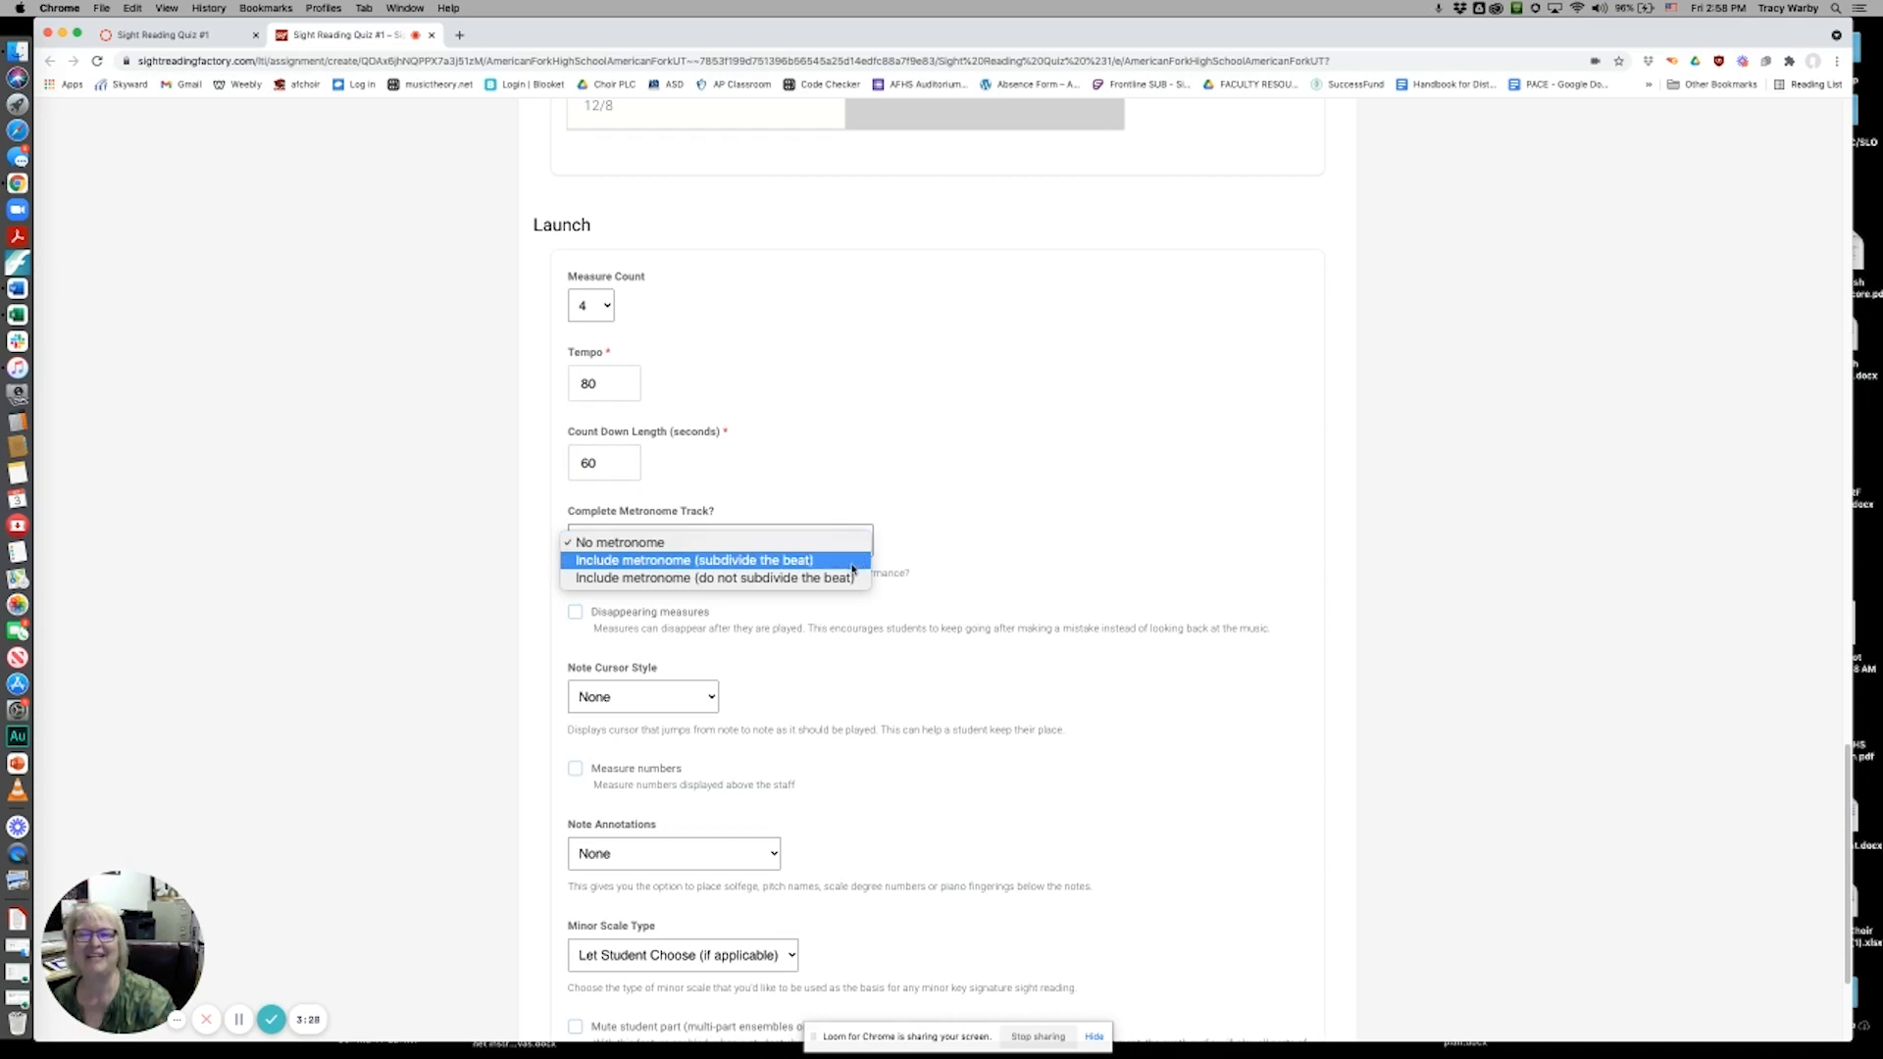
pyautogui.click(853, 577)
pyautogui.scroll(-2, 910, 551)
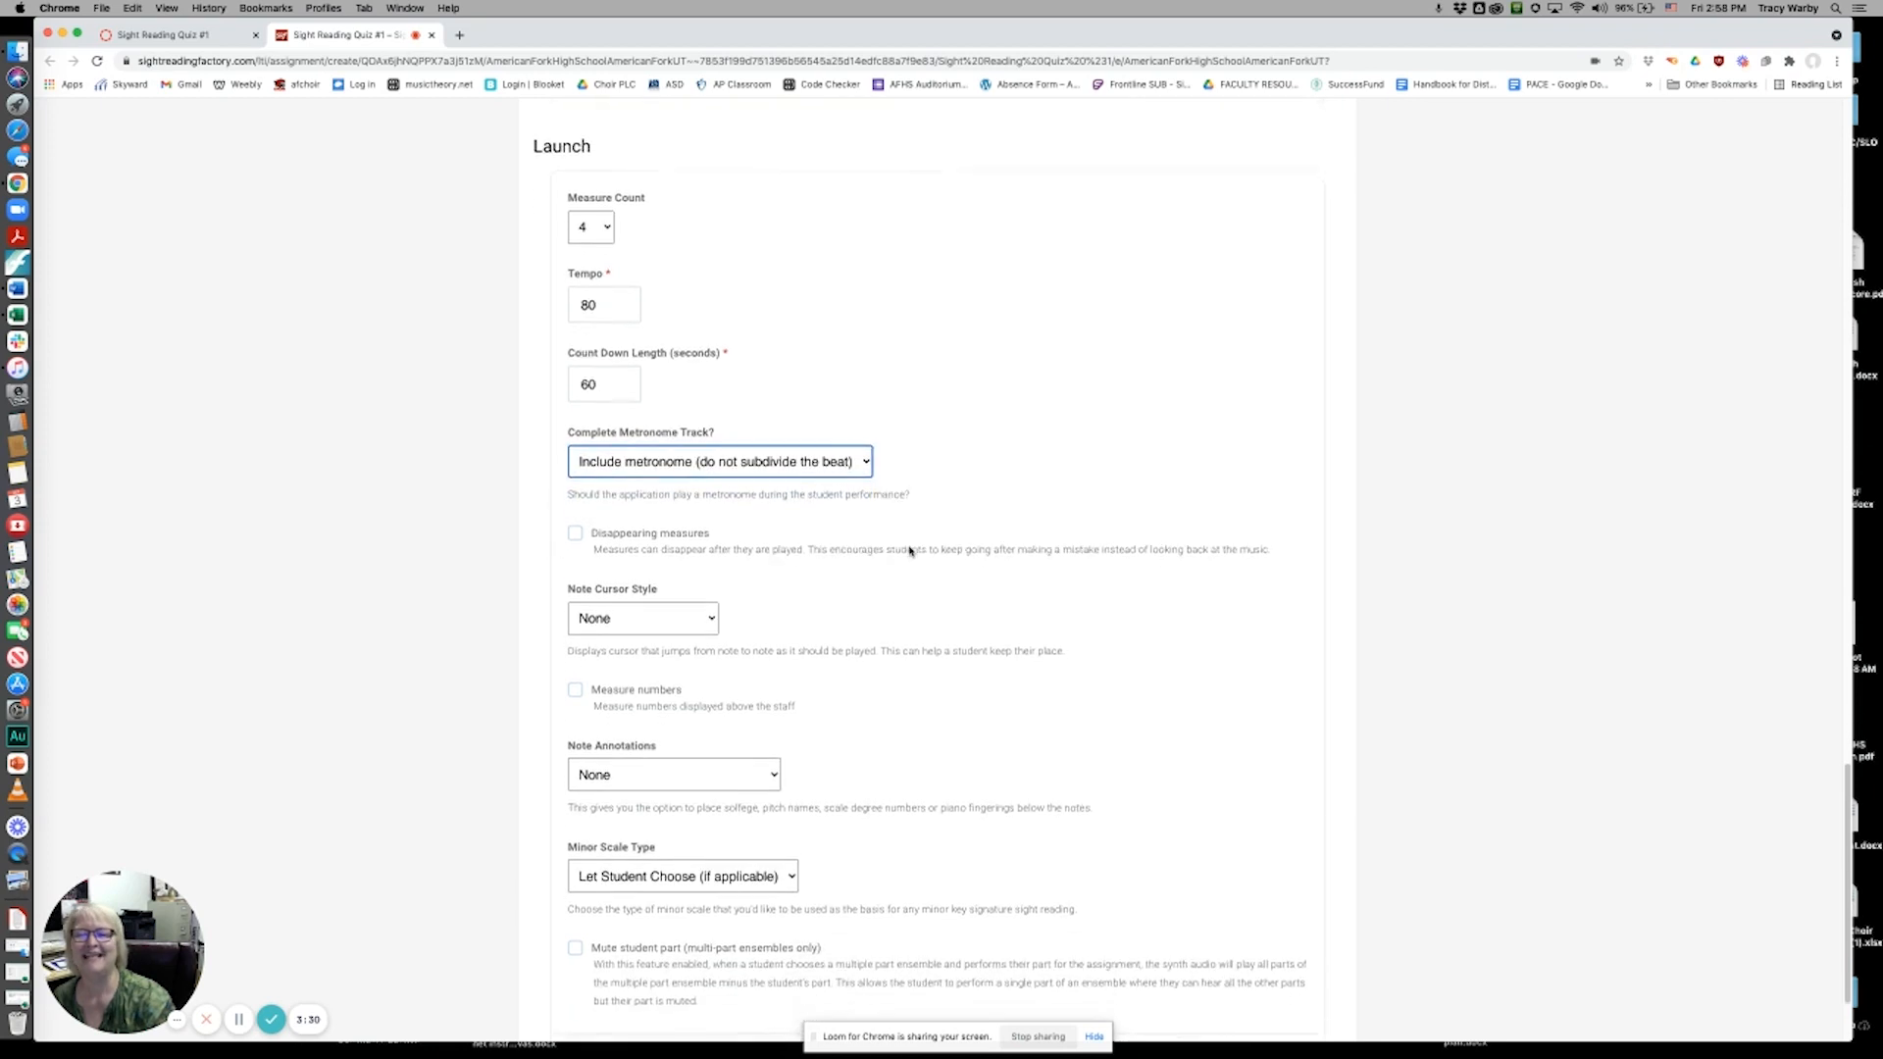
pyautogui.click(574, 527)
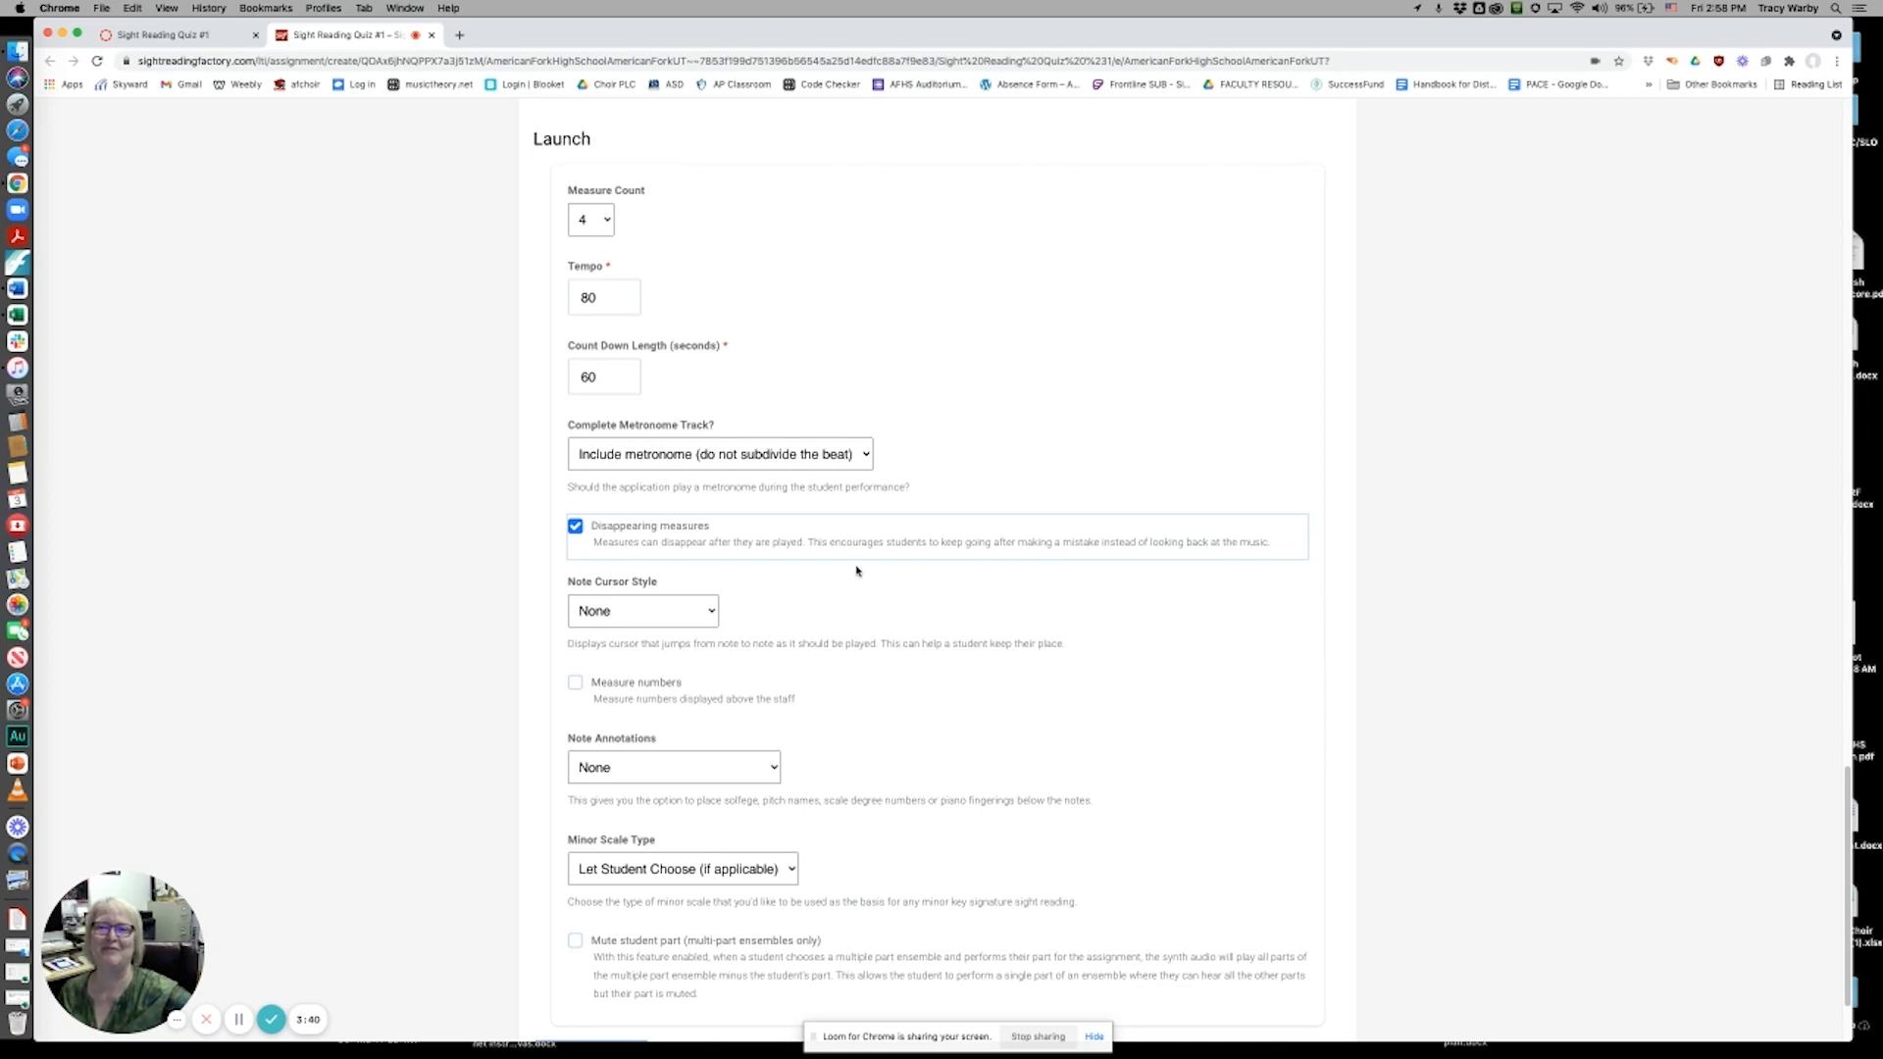
# Review the note annotation options, keep them at None, and add the assignment, acknowledging the save message.
pyautogui.scroll(-3, 782, 559)
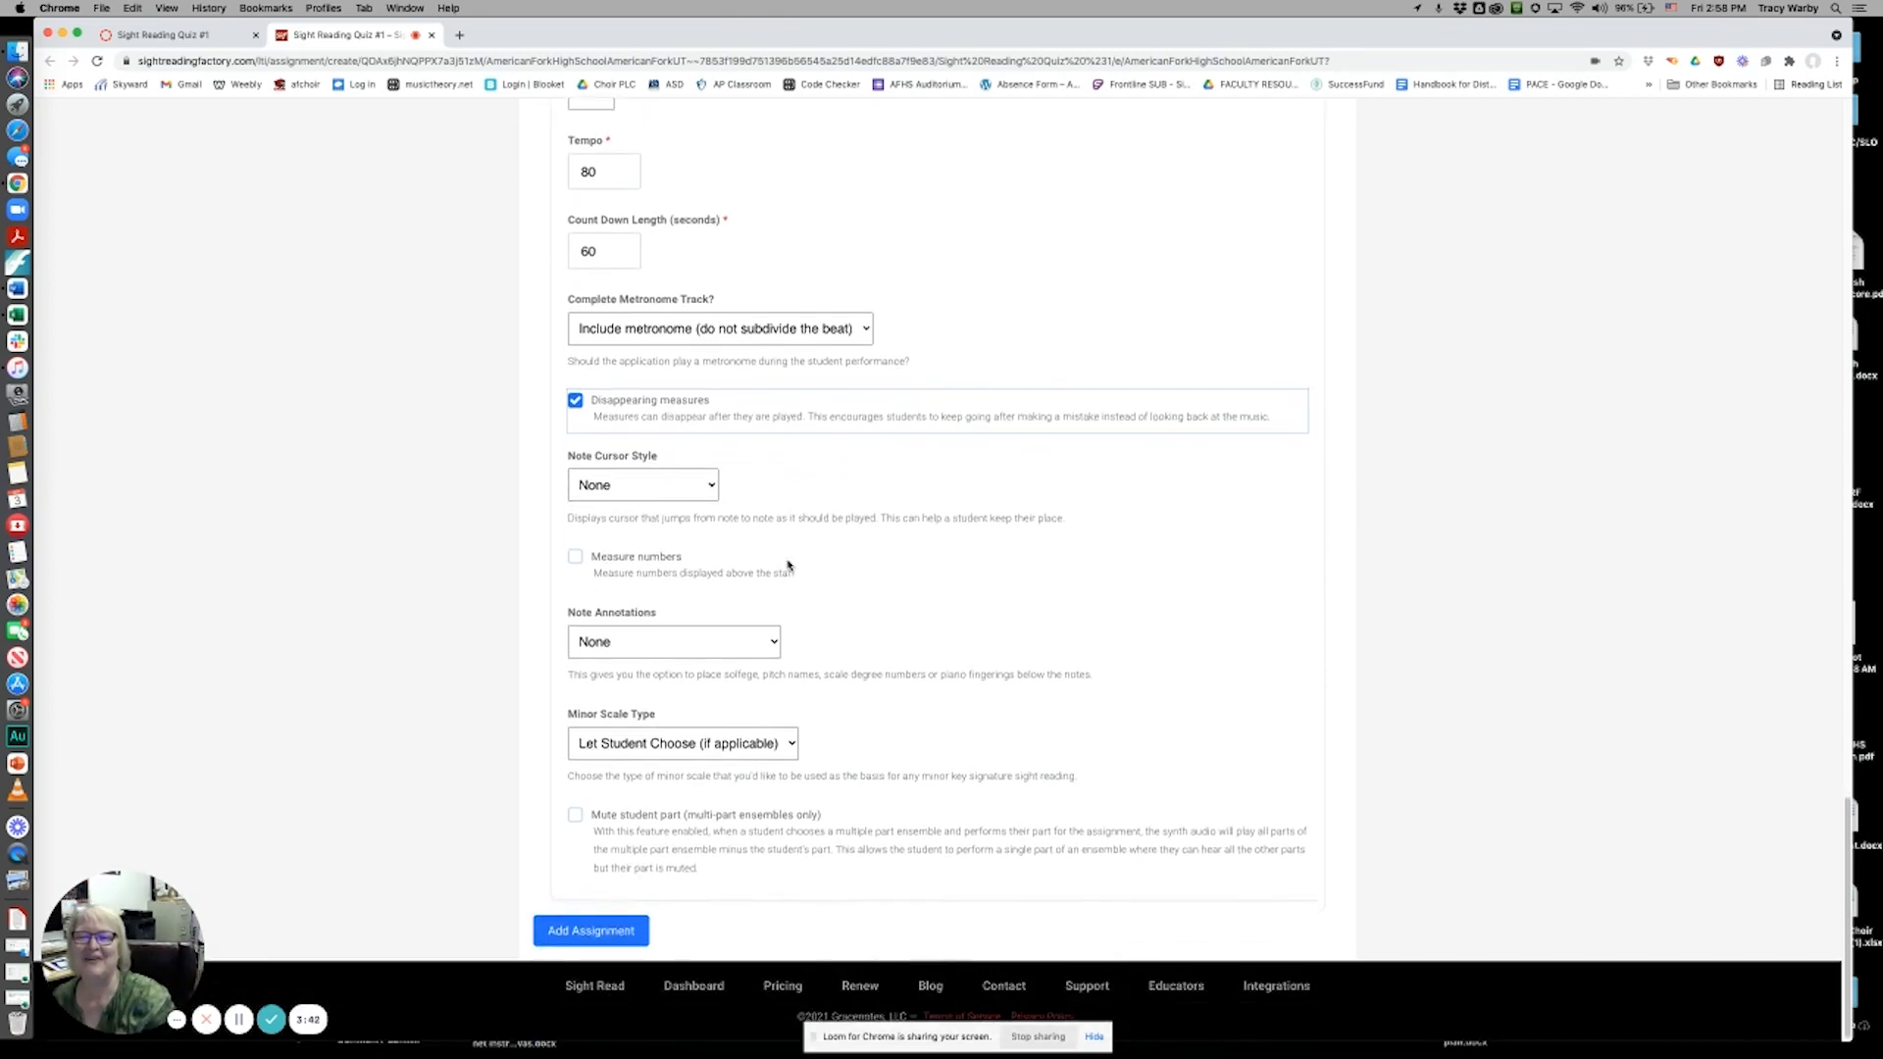
pyautogui.click(774, 644)
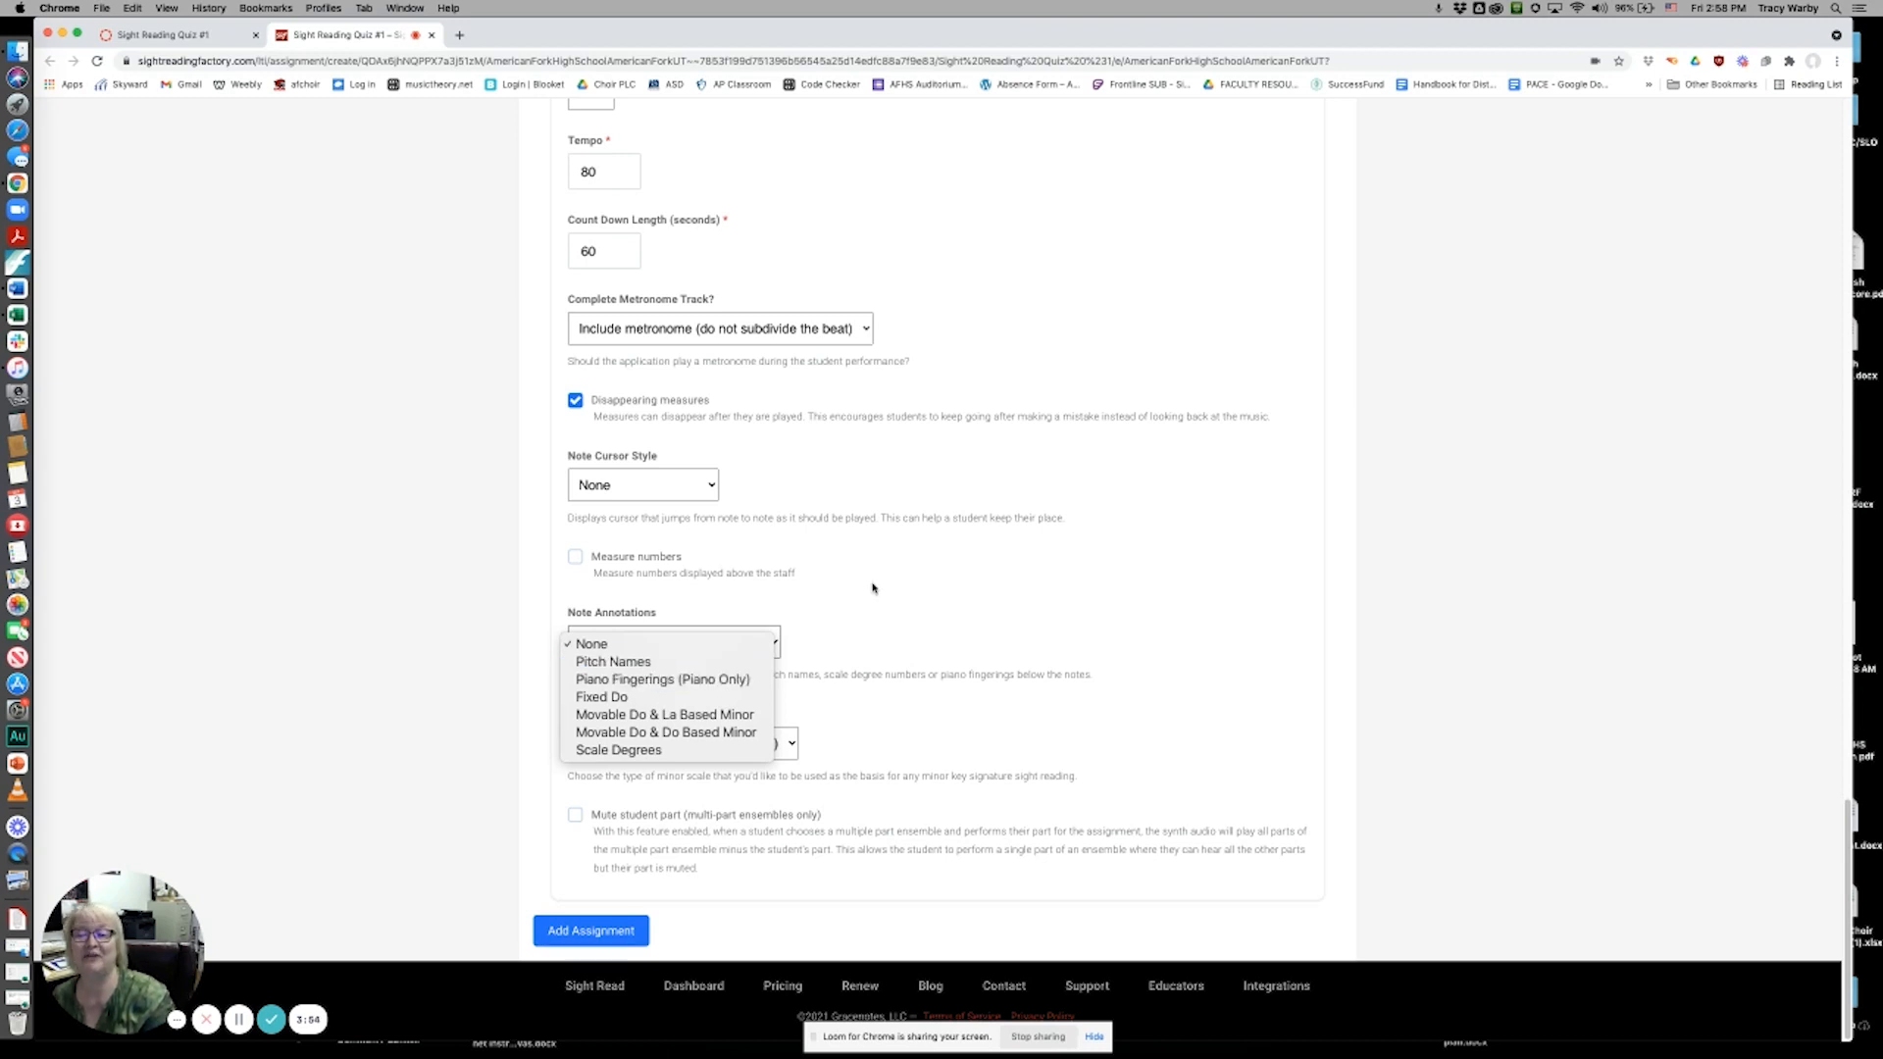
pyautogui.click(809, 595)
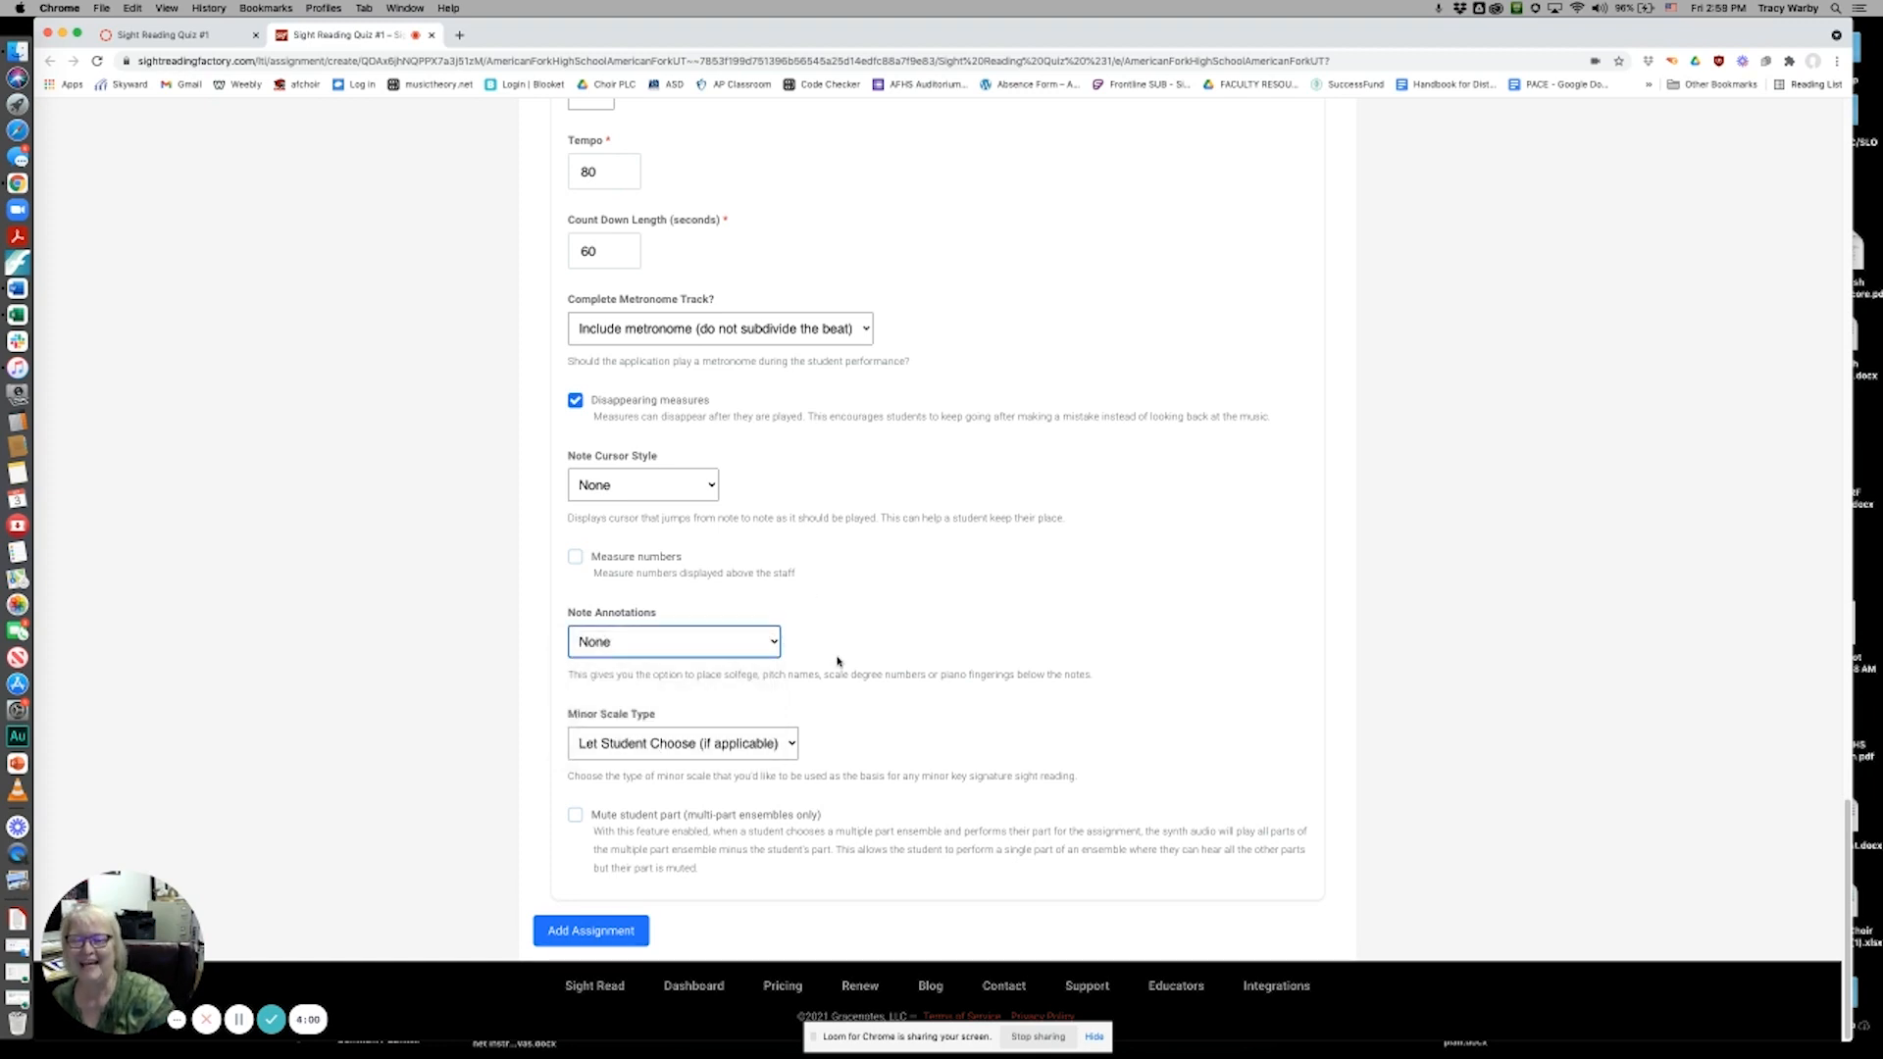
pyautogui.click(600, 933)
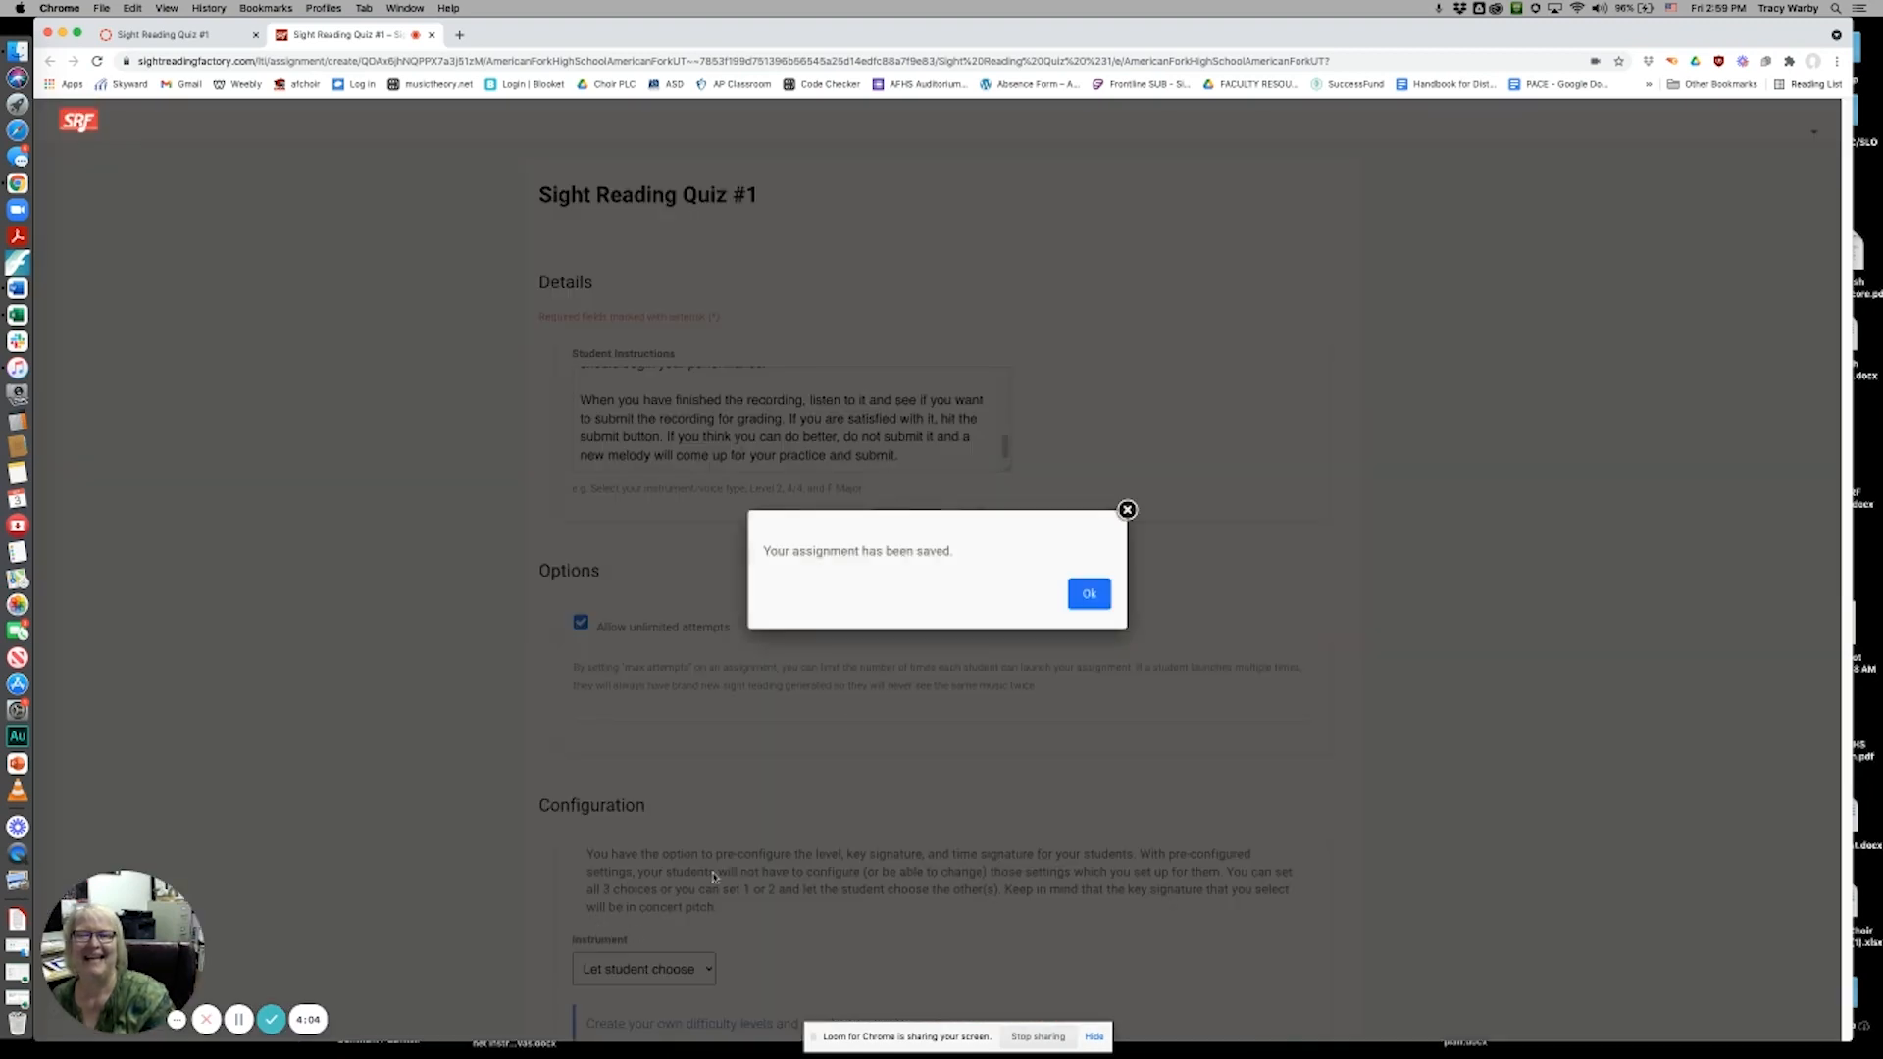
pyautogui.click(1087, 595)
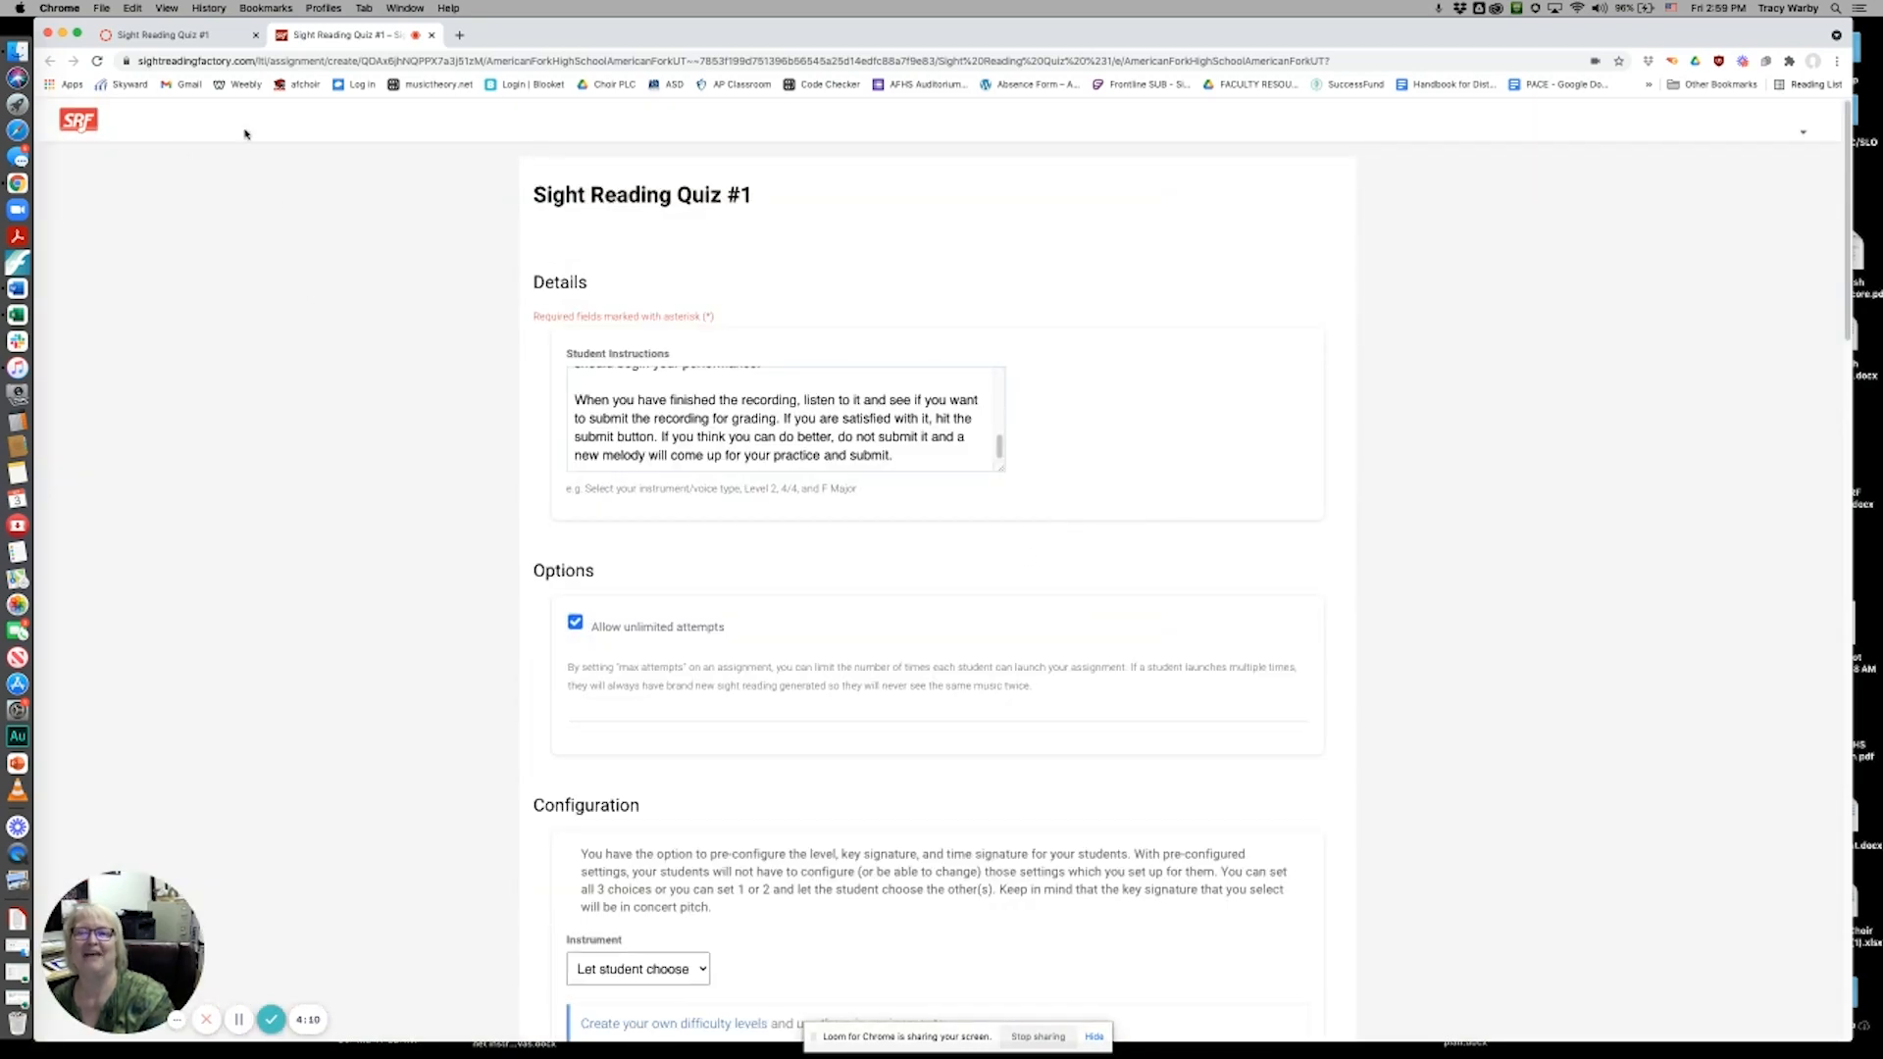
# Return to the Canvas assignment, enter Student View, and load Sight Reading Quiz #1 in a new window.
pyautogui.click(157, 35)
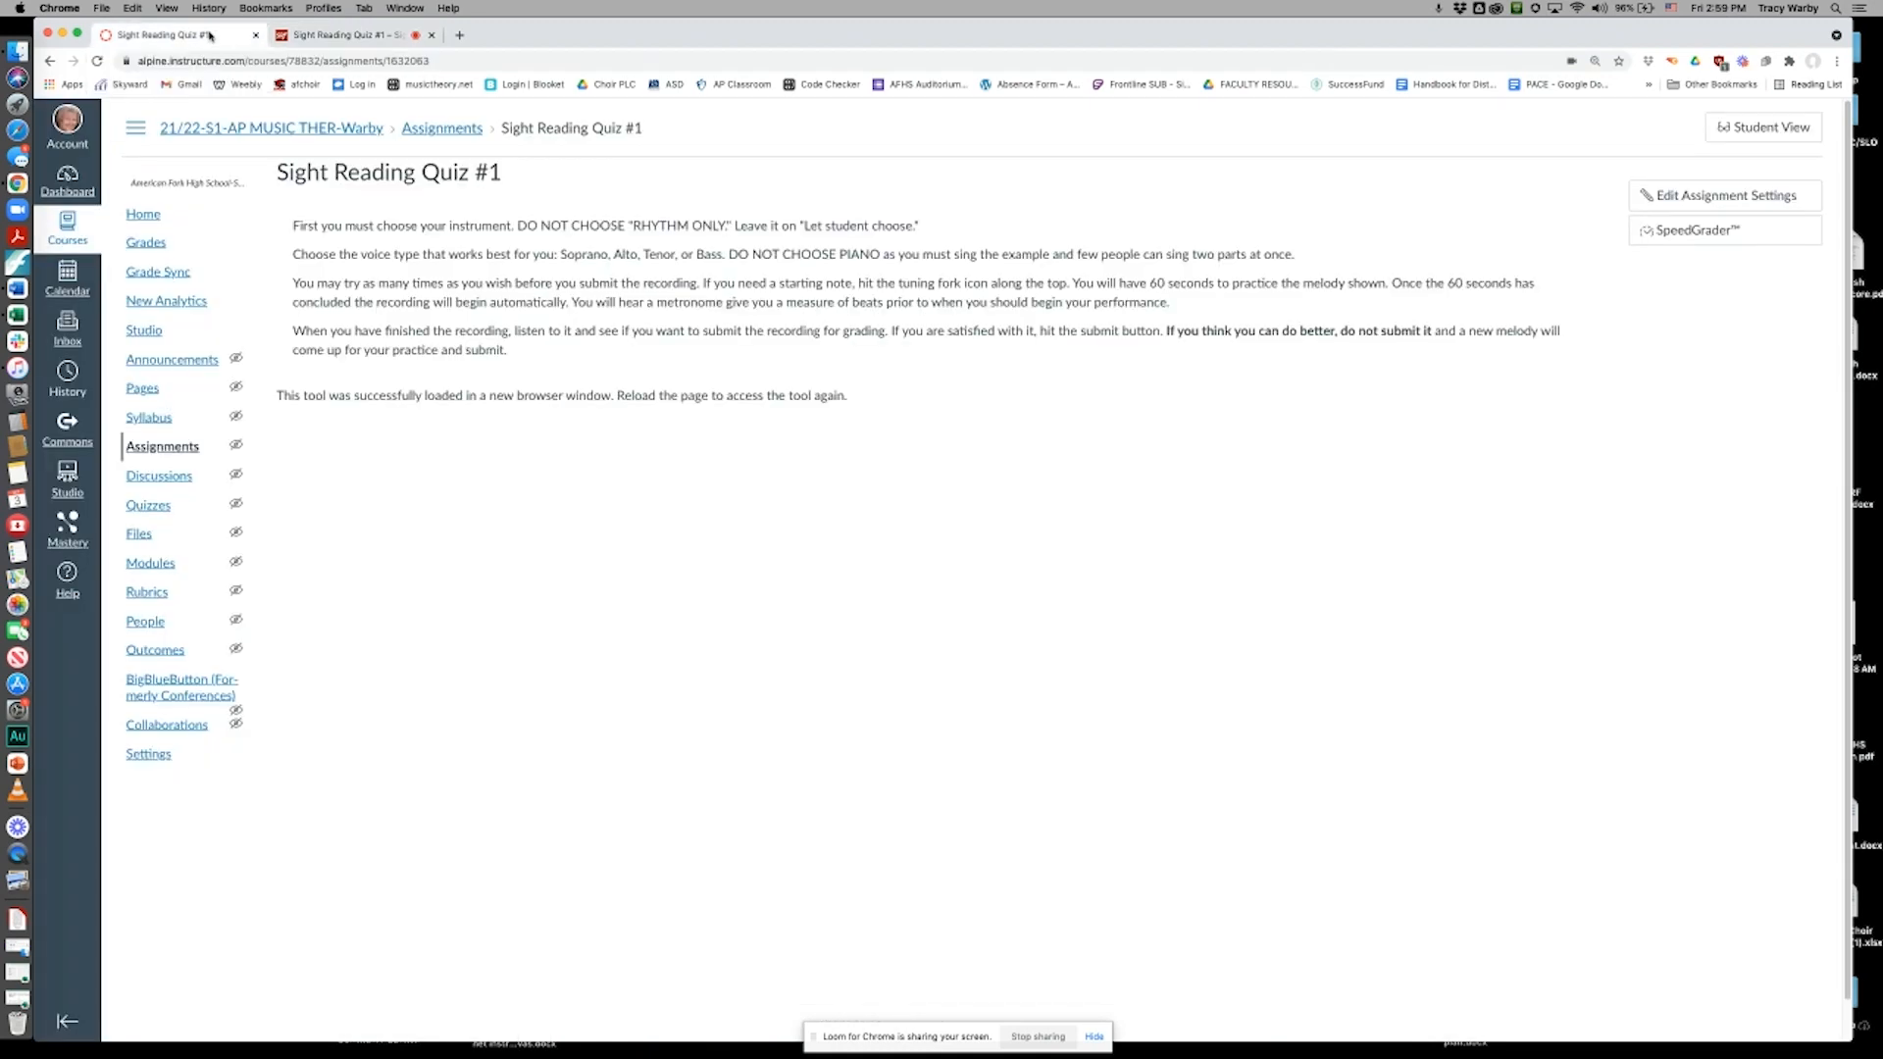
pyautogui.click(1760, 128)
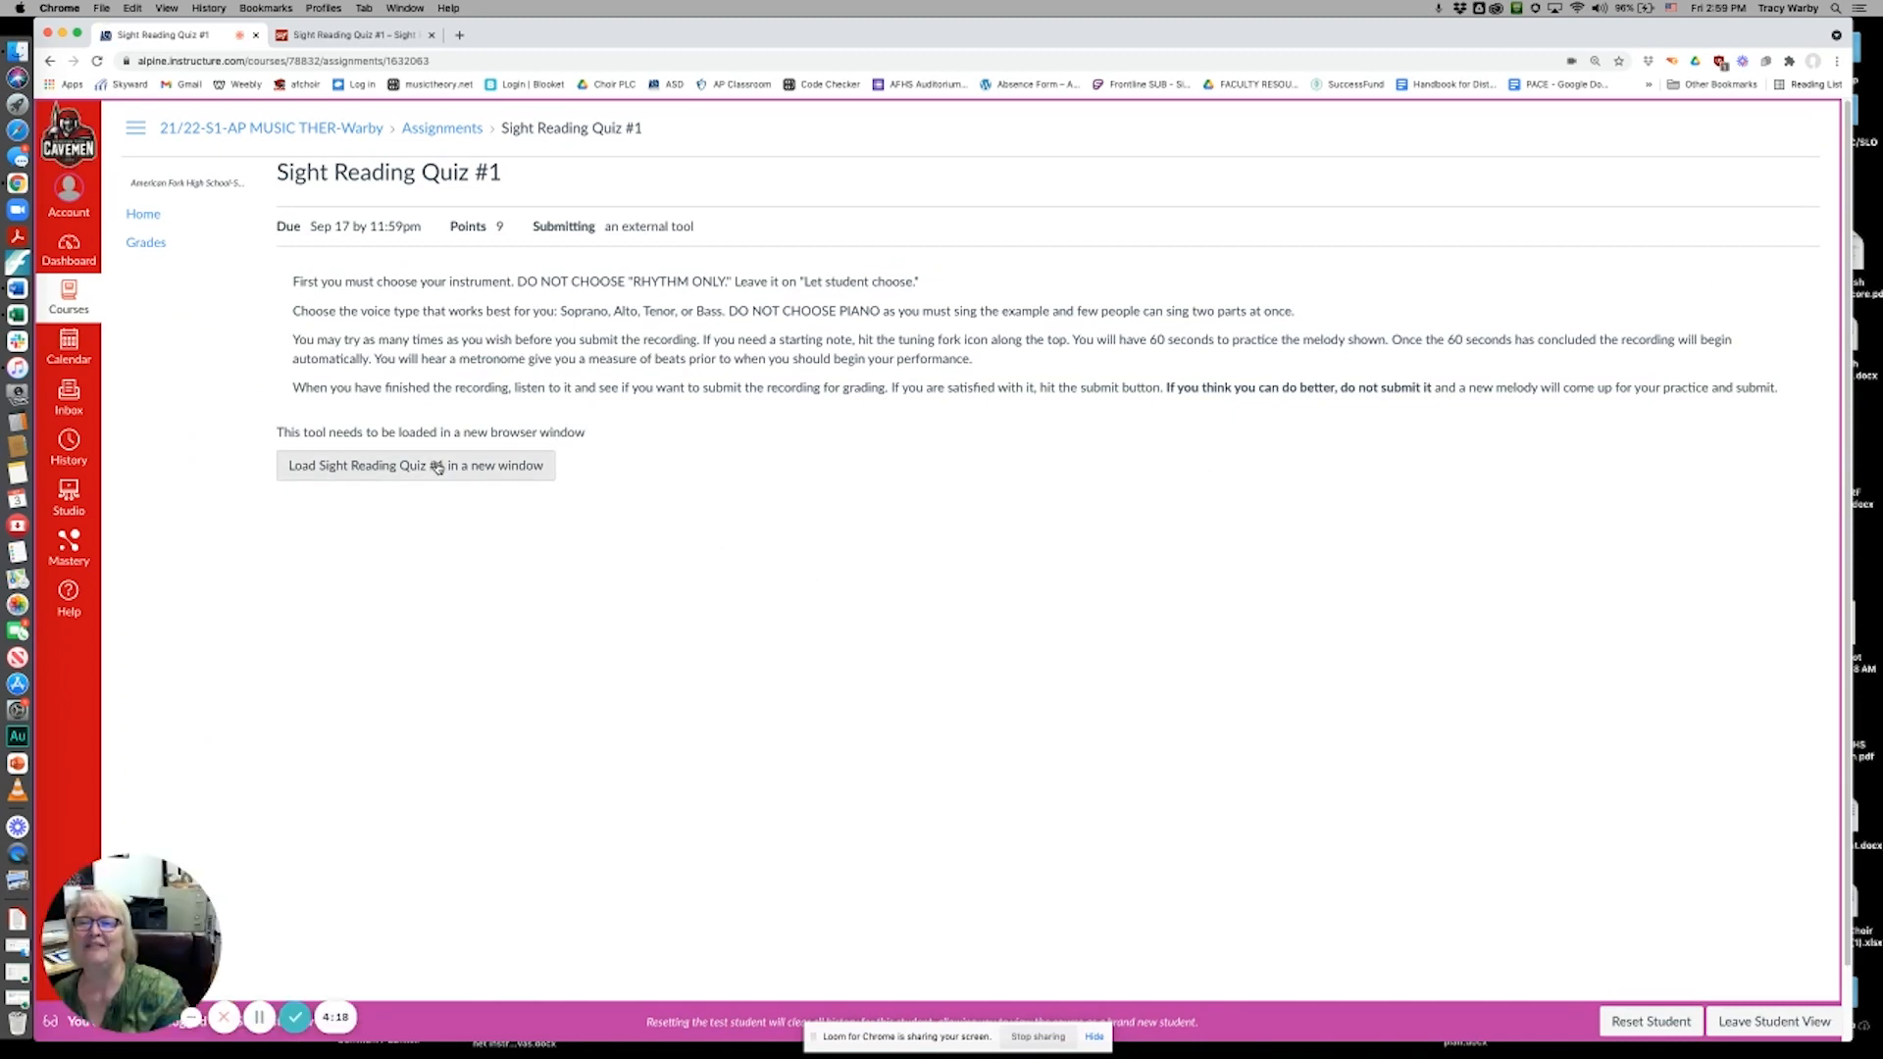
pyautogui.click(441, 471)
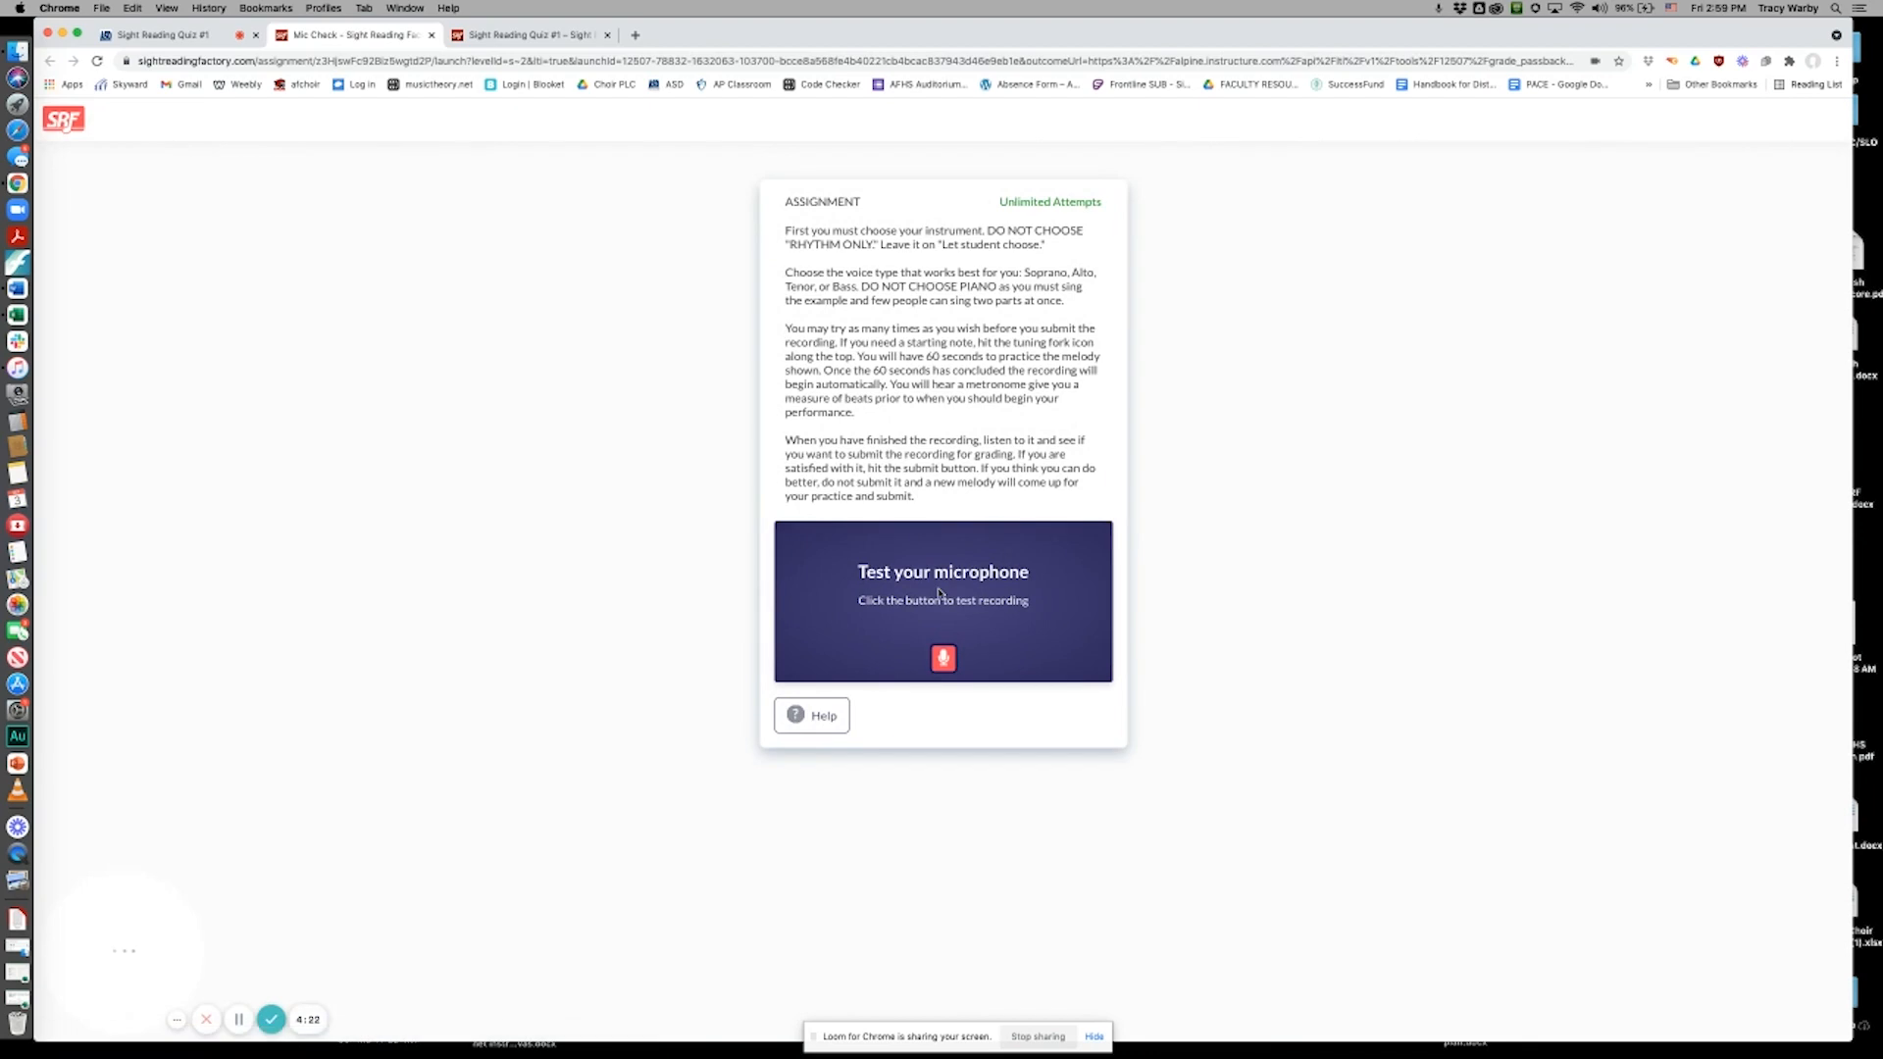
# Record a microphone test, listen to the playback, and accept the sound.
pyautogui.click(942, 659)
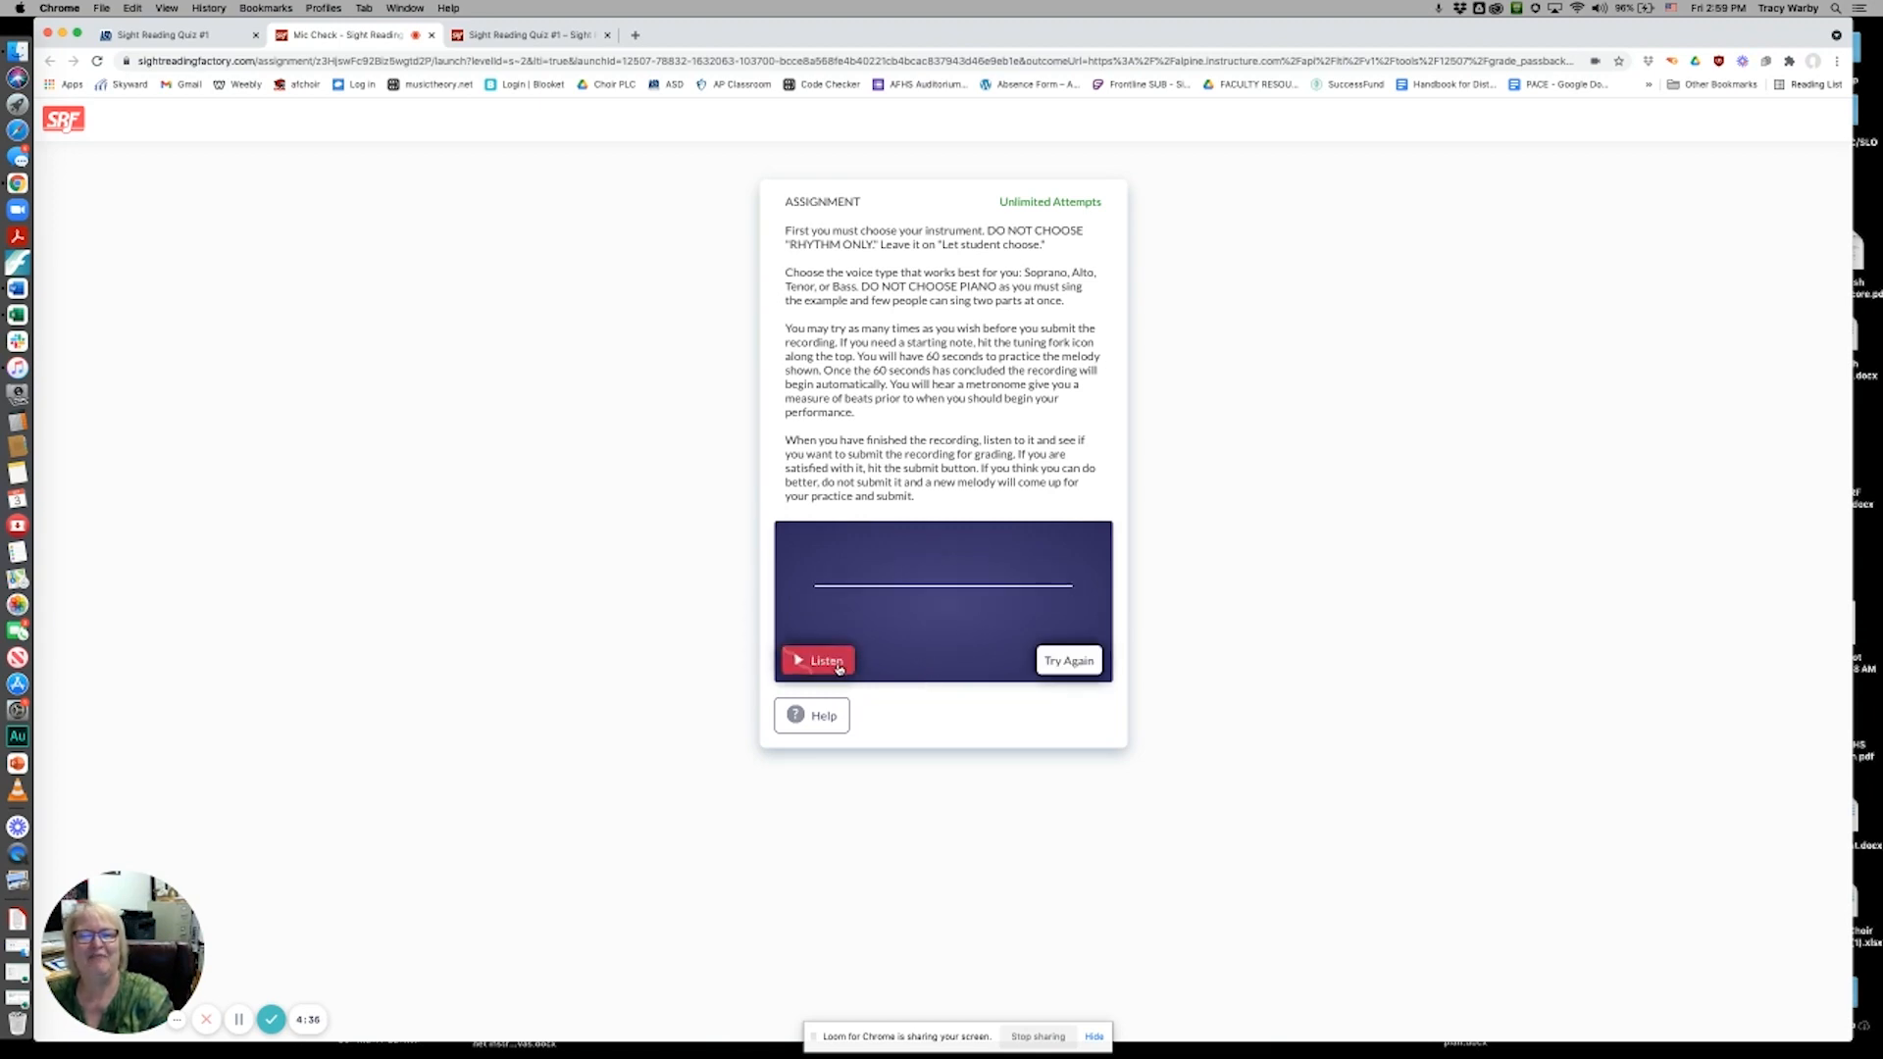
pyautogui.click(838, 667)
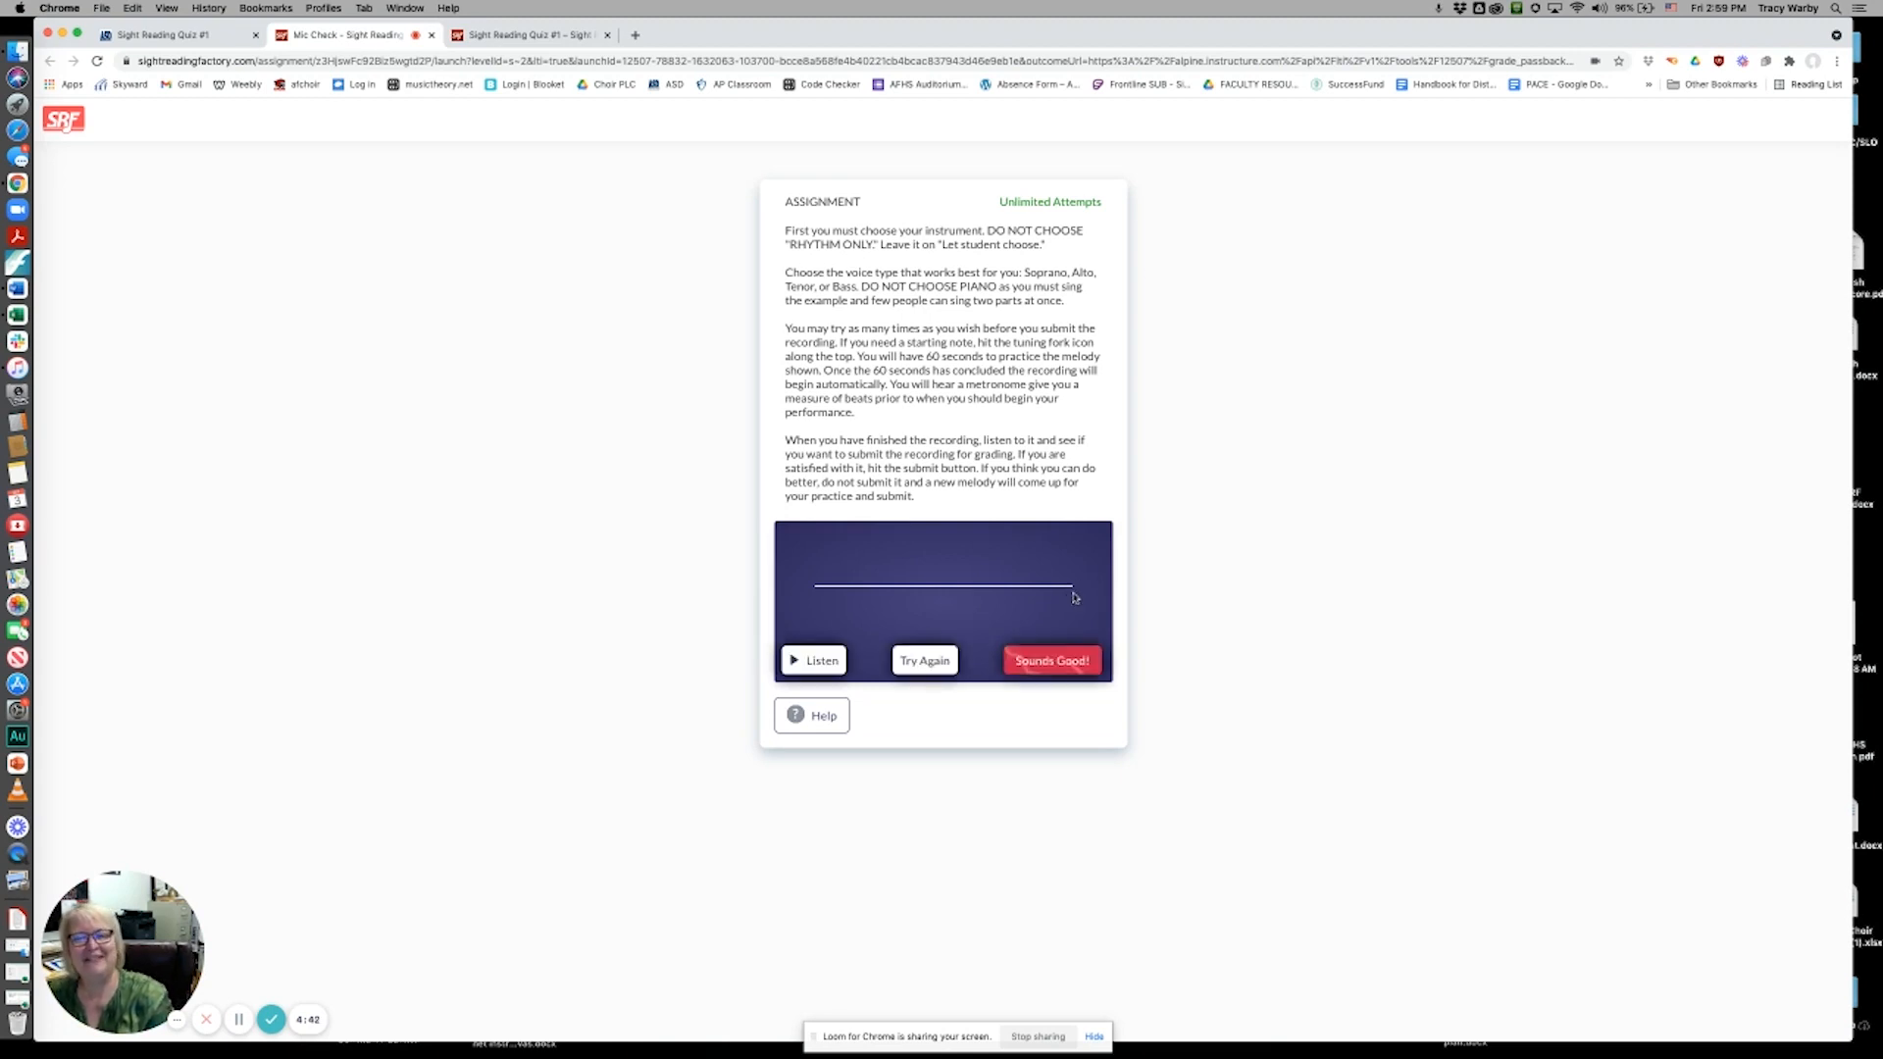
pyautogui.click(1070, 660)
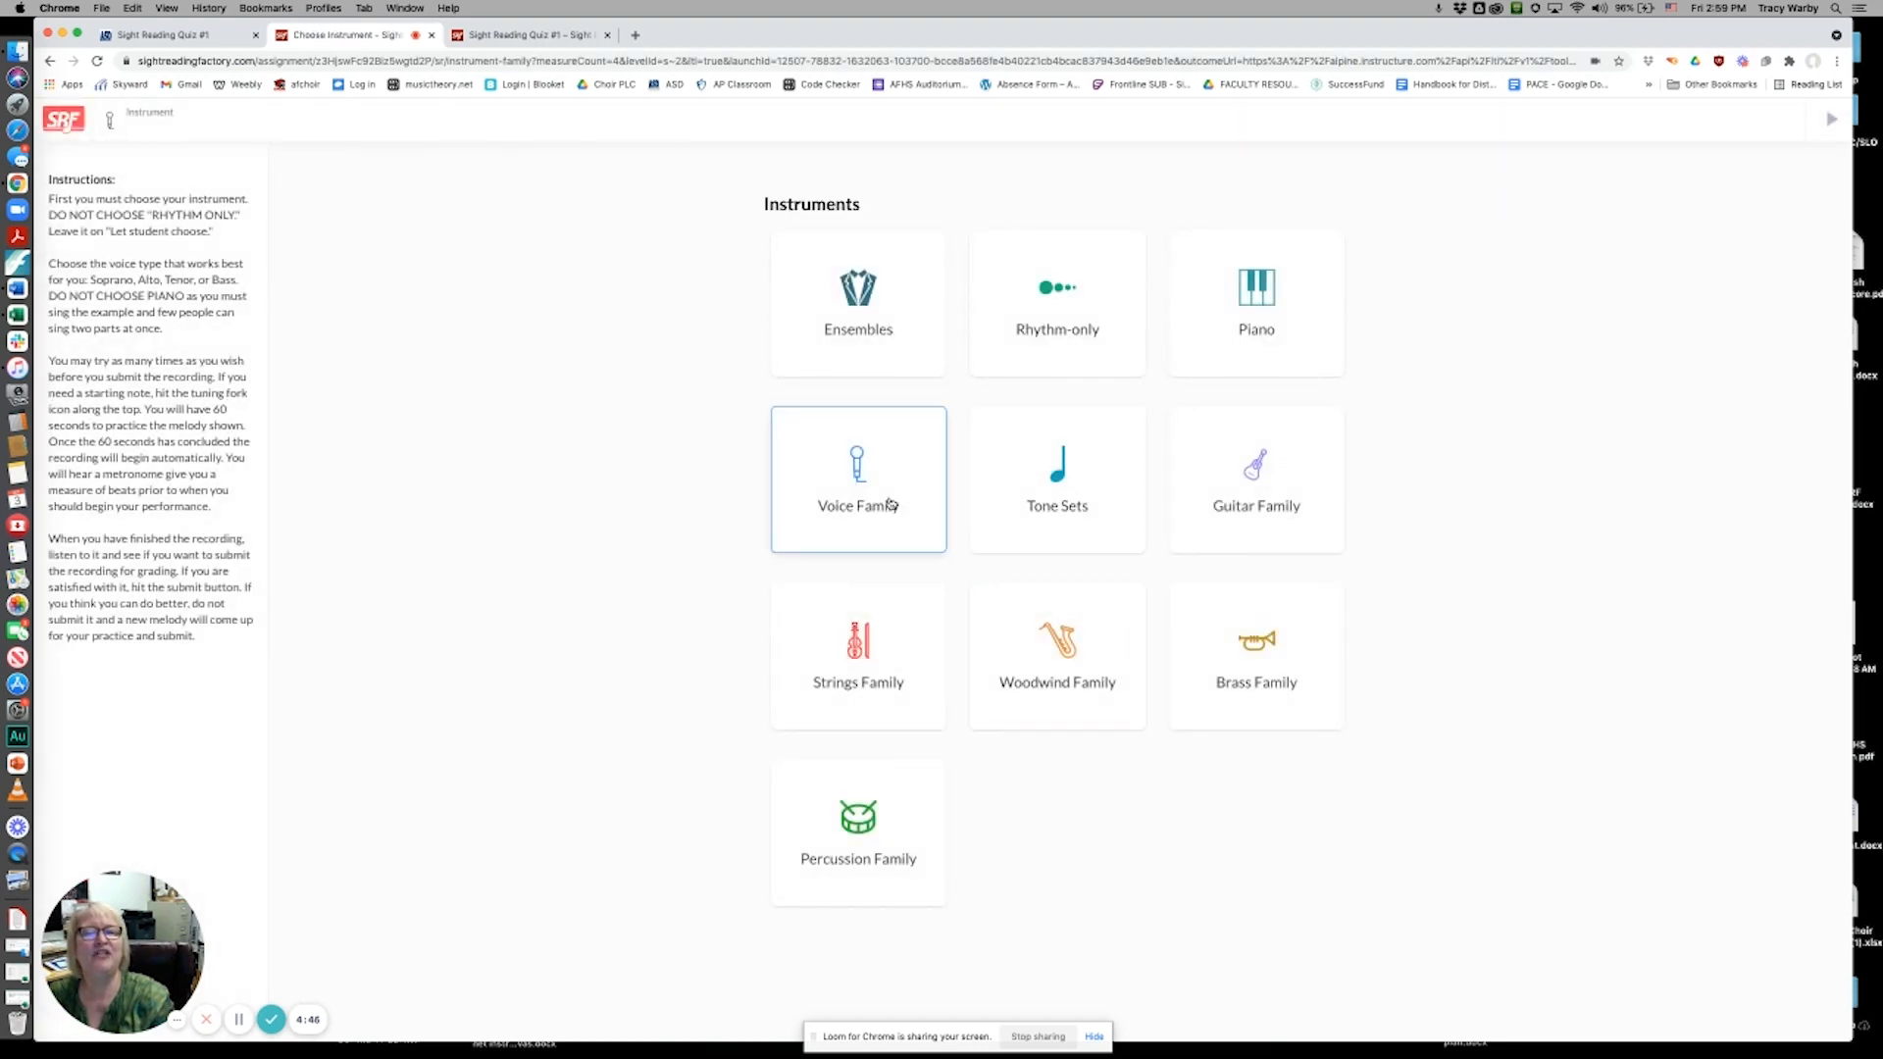
# Choose Alto from the Voice Family as the instrument and start the assignment.
pyautogui.click(863, 469)
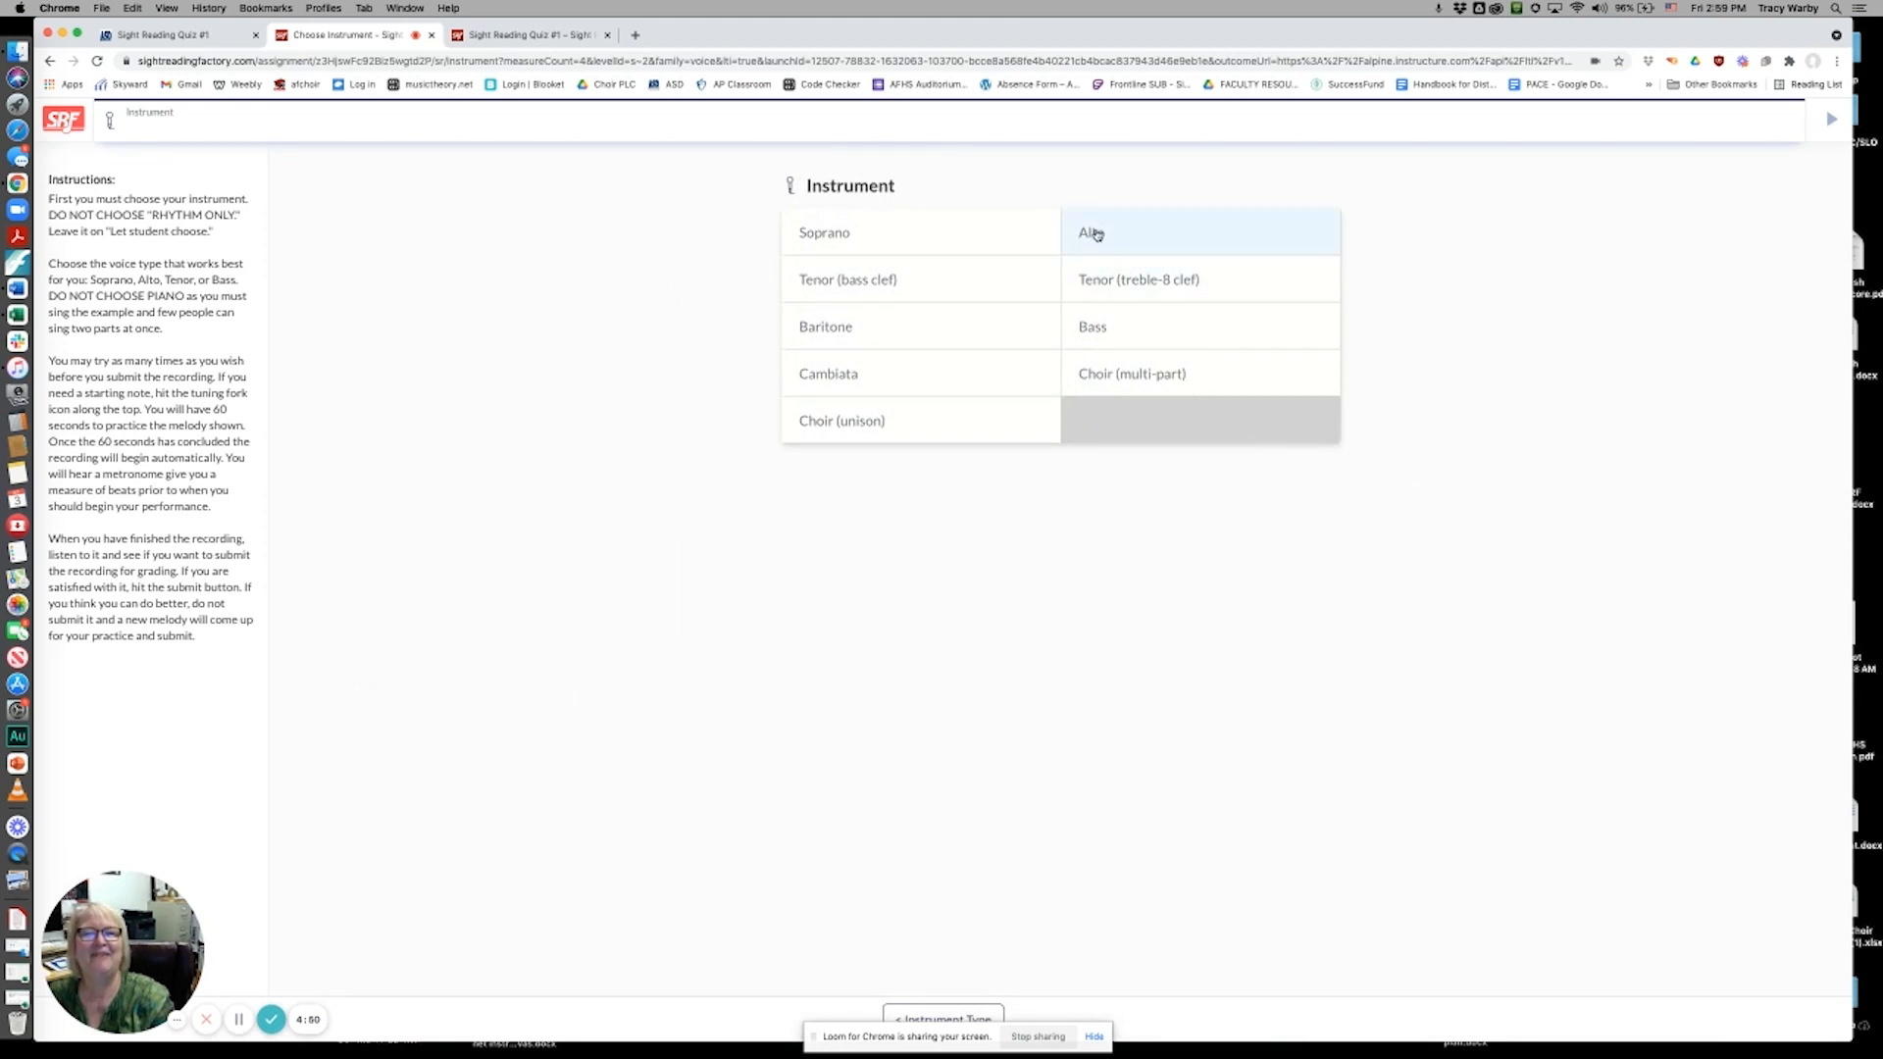
pyautogui.click(1096, 234)
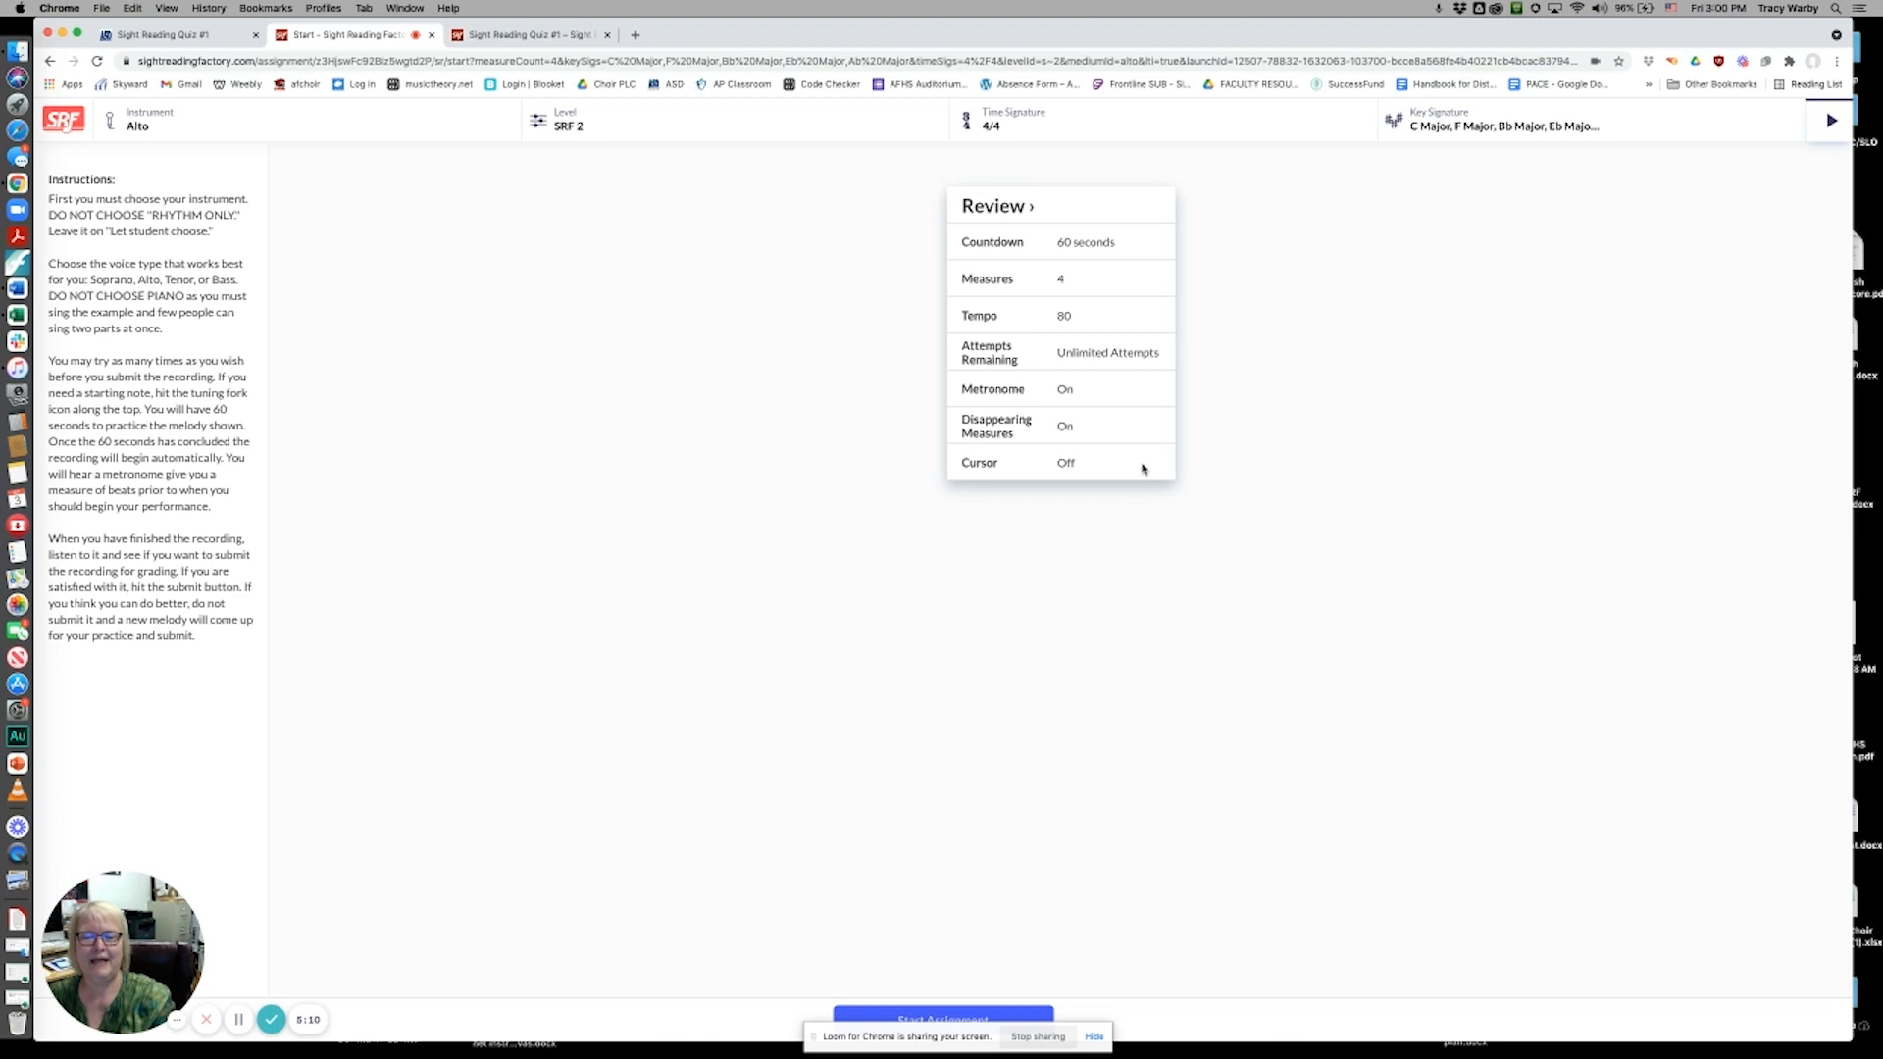
pyautogui.click(1095, 1036)
pyautogui.click(969, 1022)
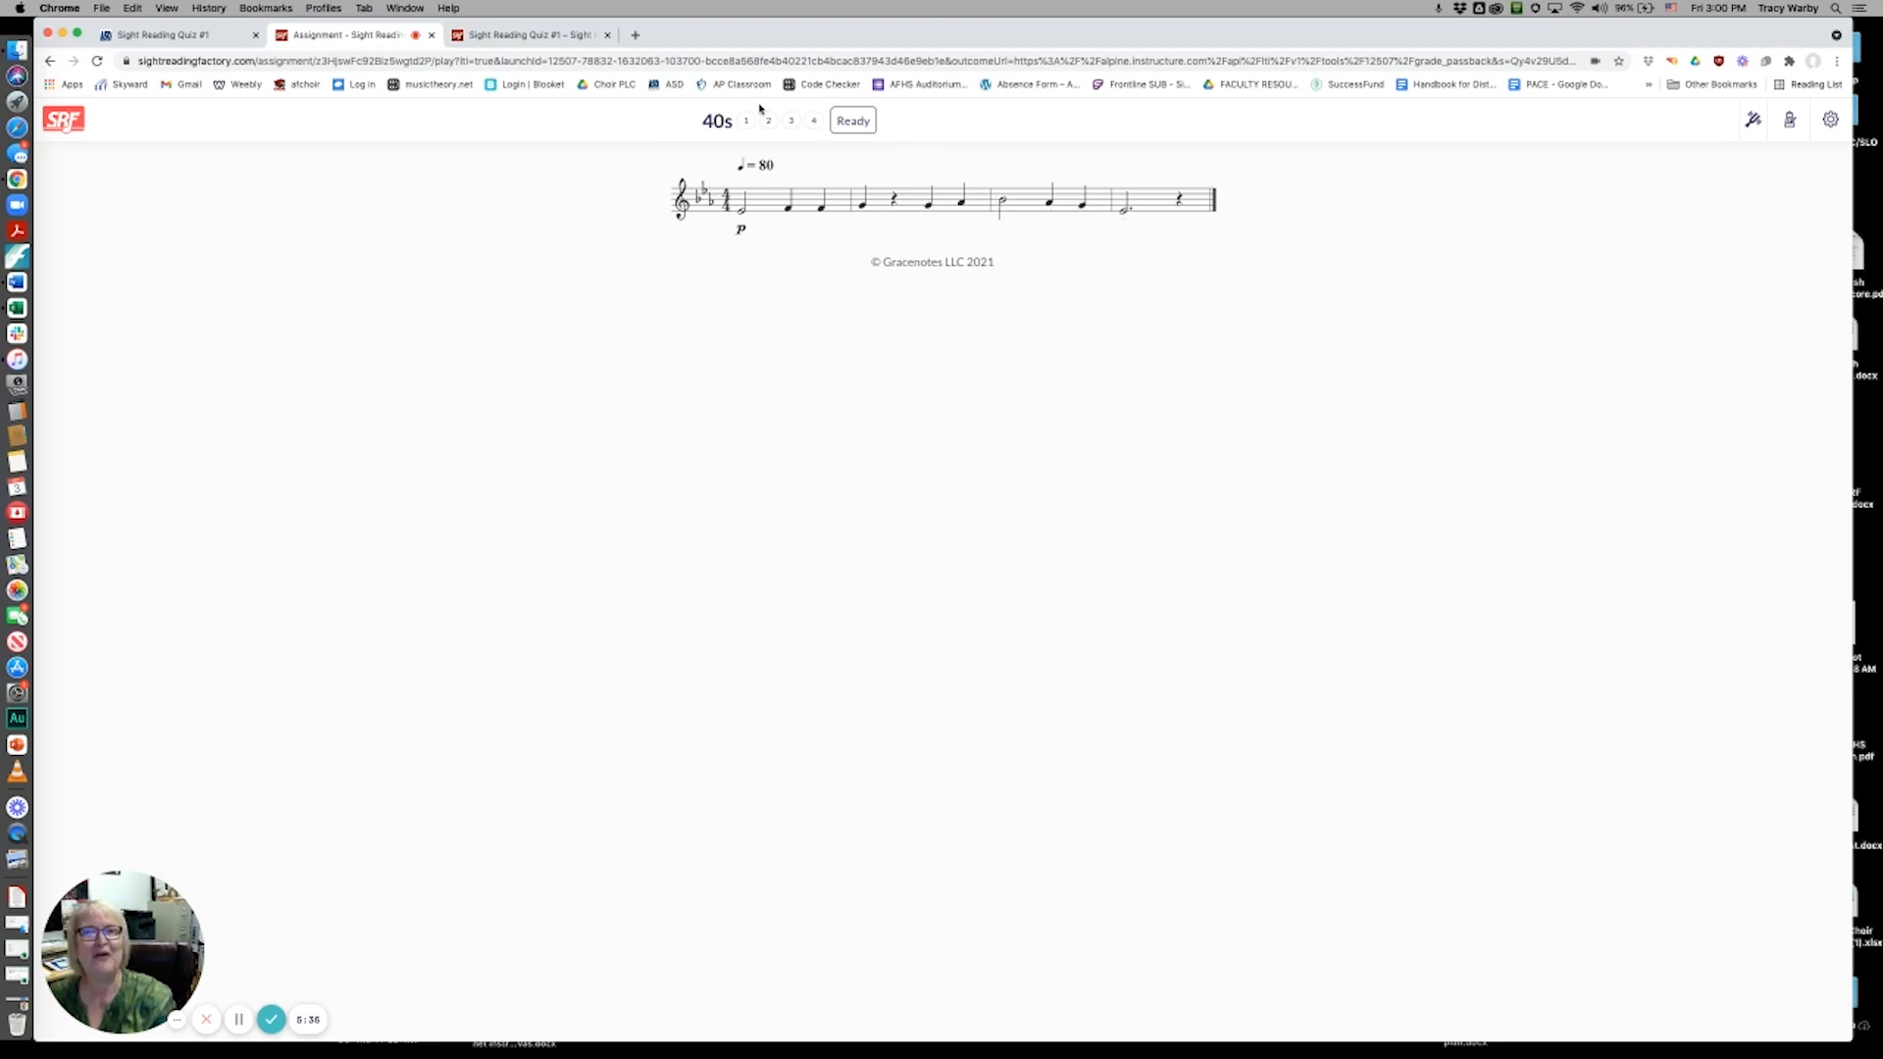
# End the practice countdown early to record the performance, and submit the recording as the assignment, confirming the upload.
pyautogui.click(853, 119)
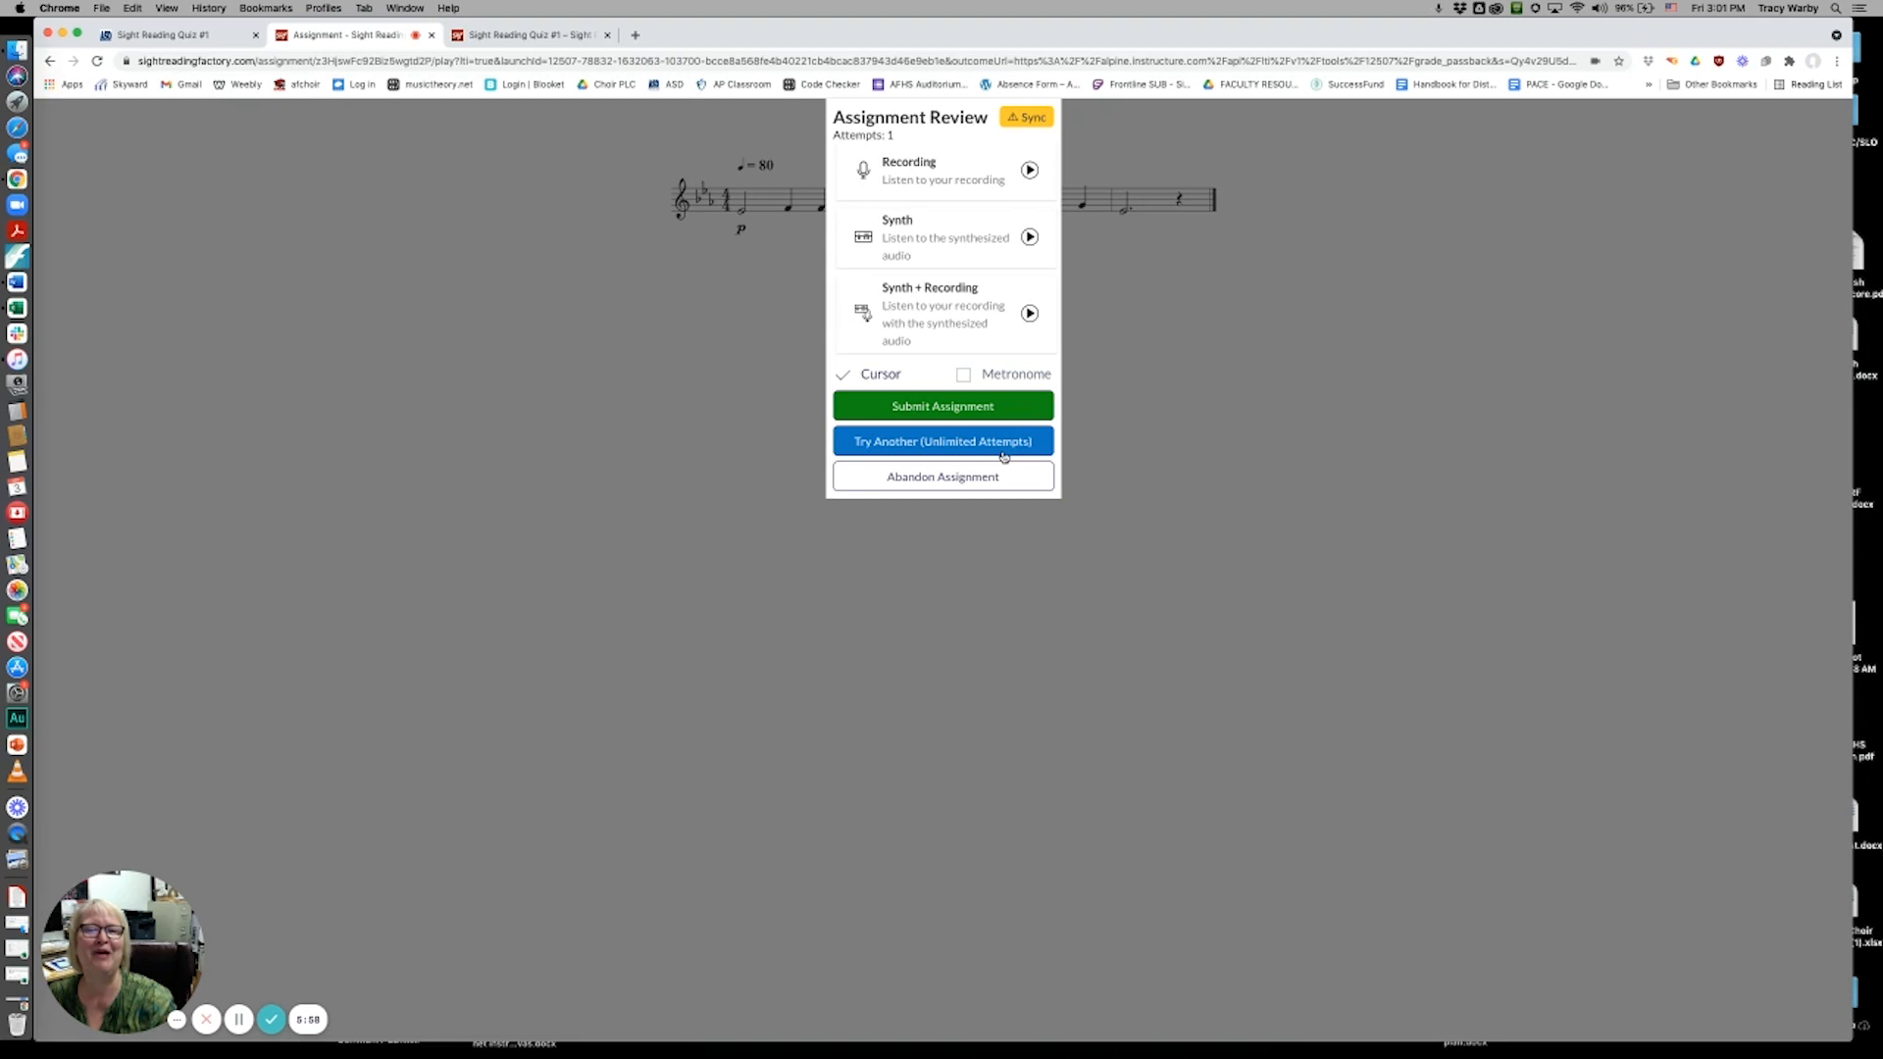
pyautogui.click(933, 406)
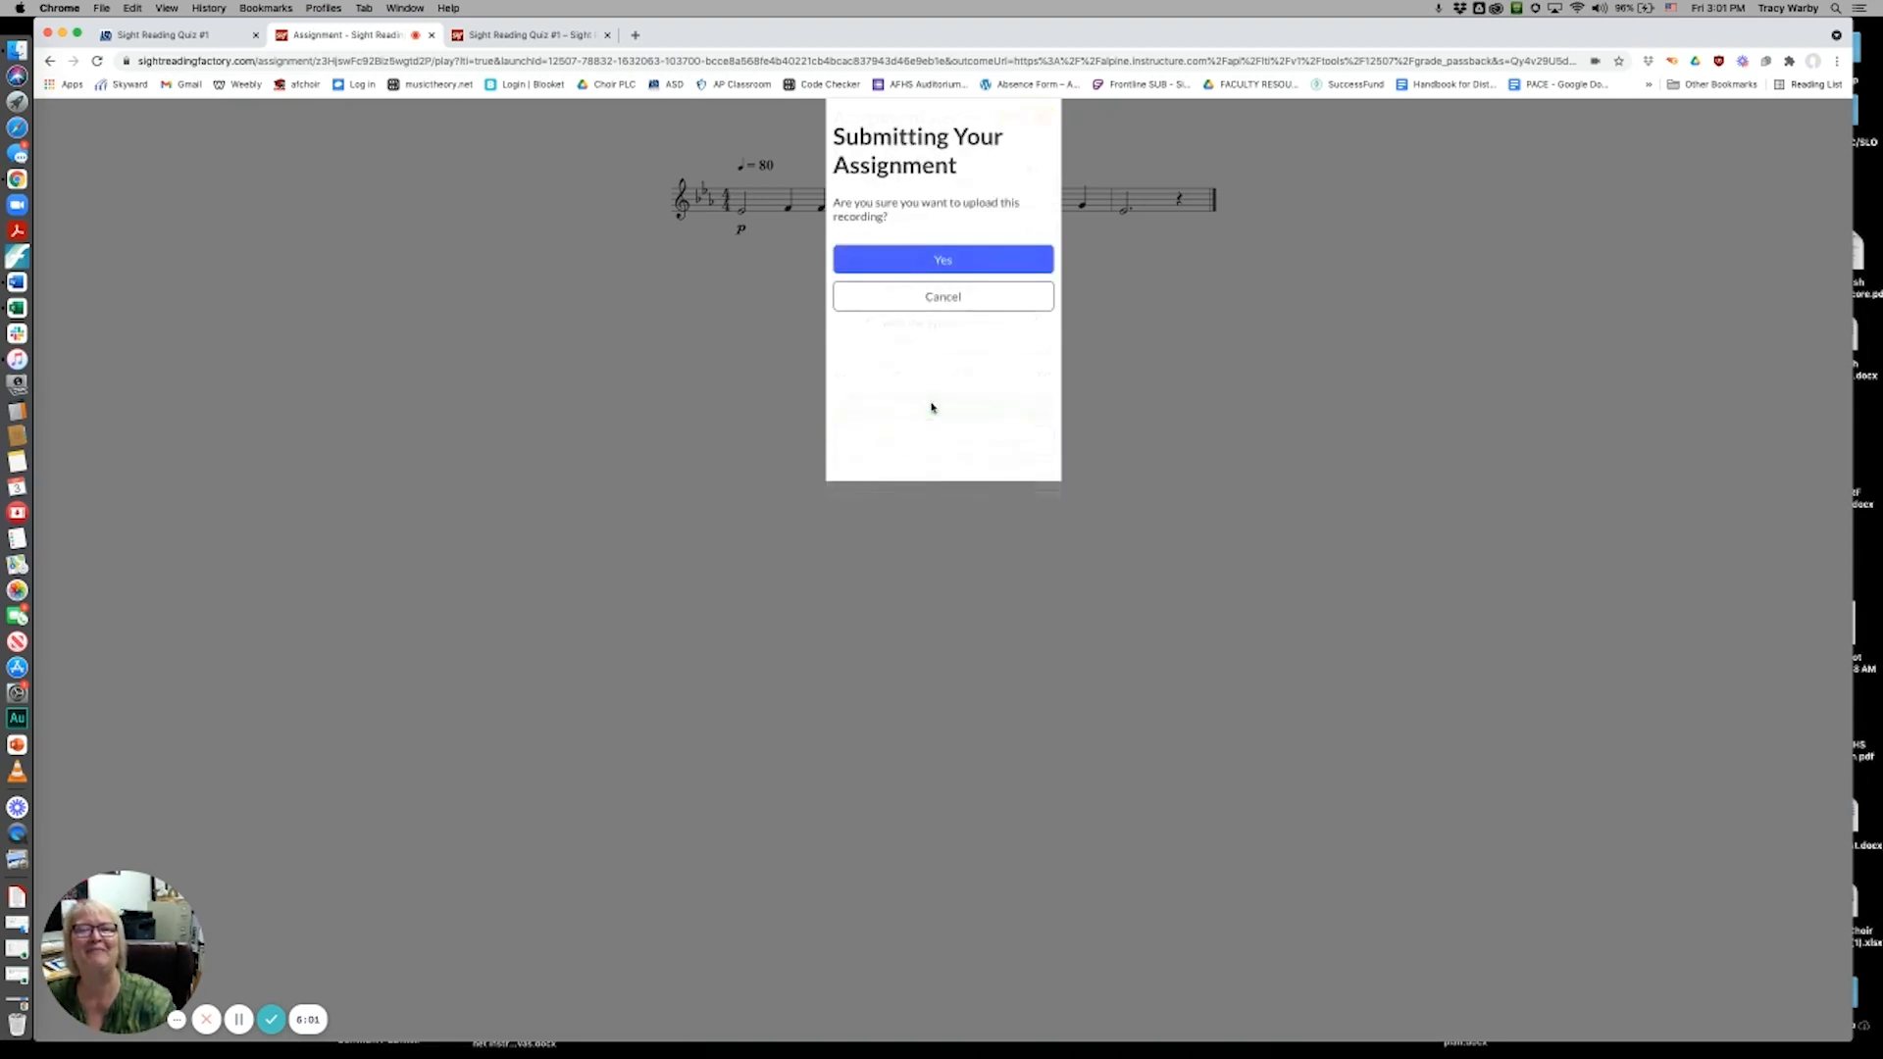
pyautogui.click(930, 259)
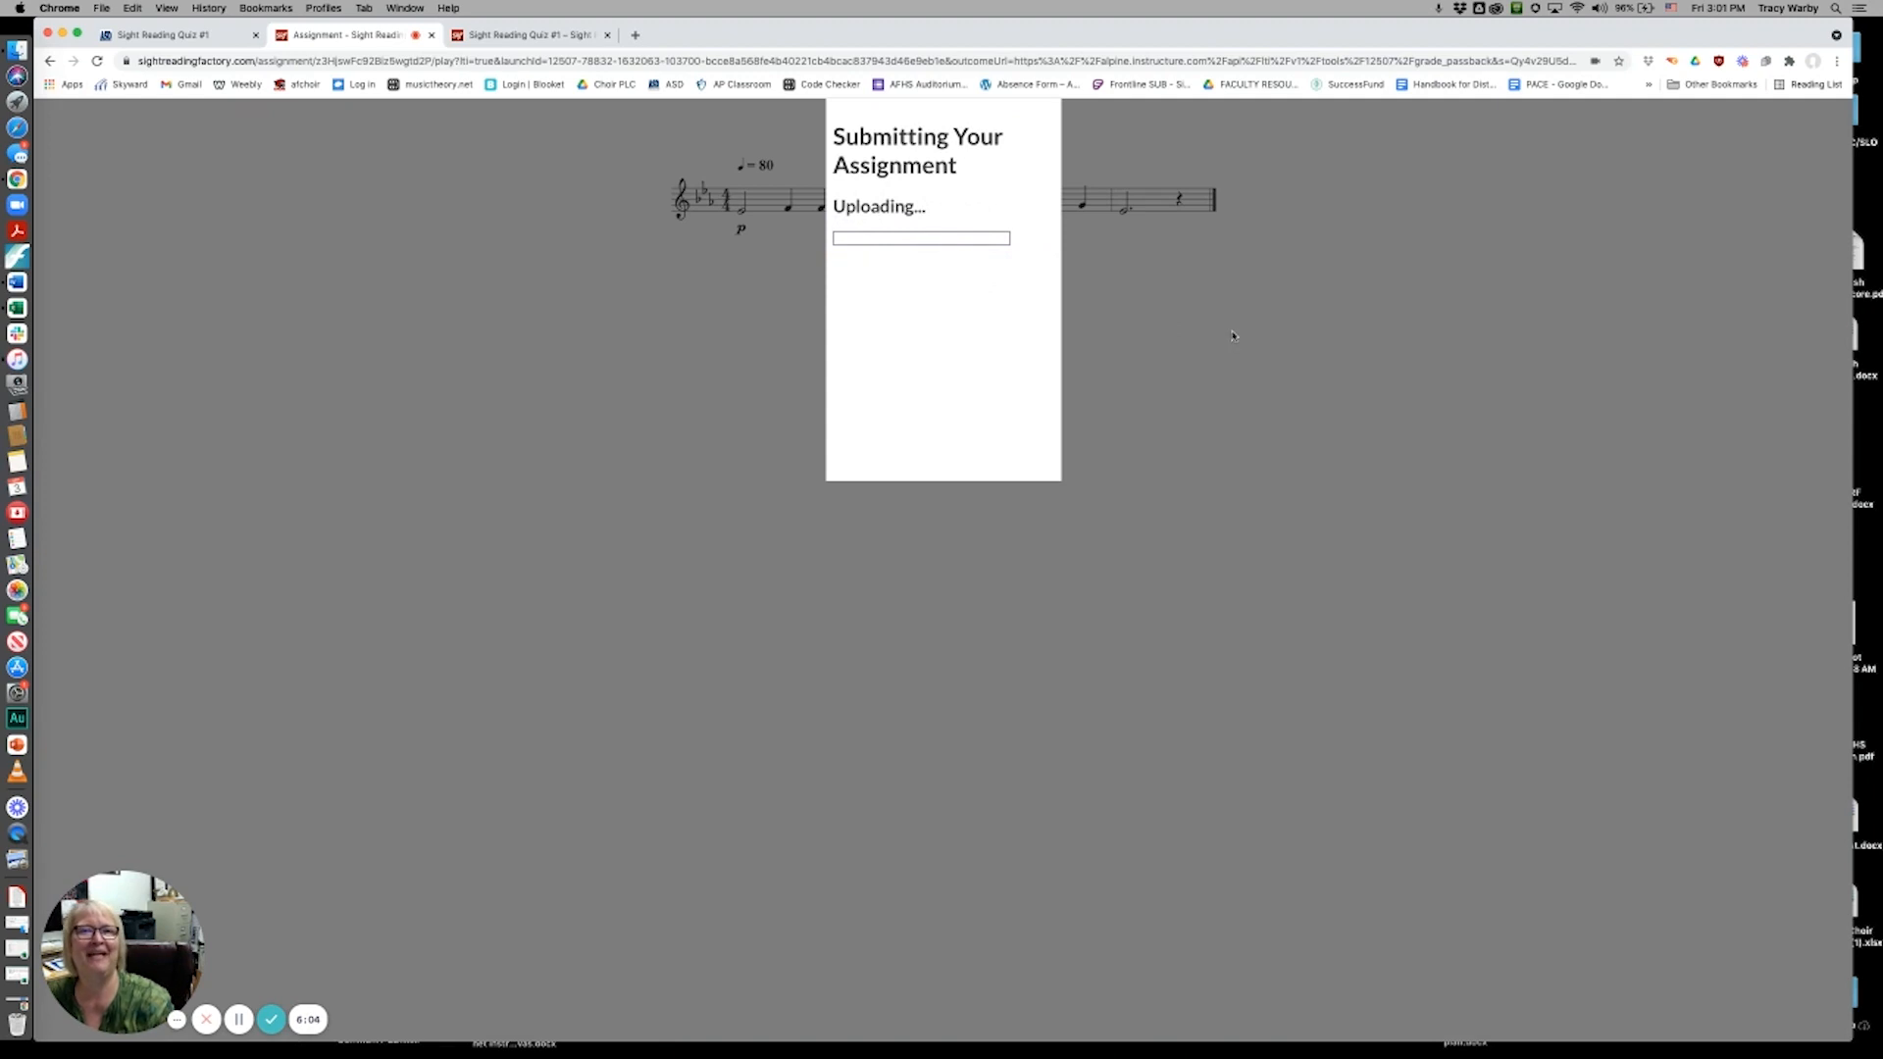